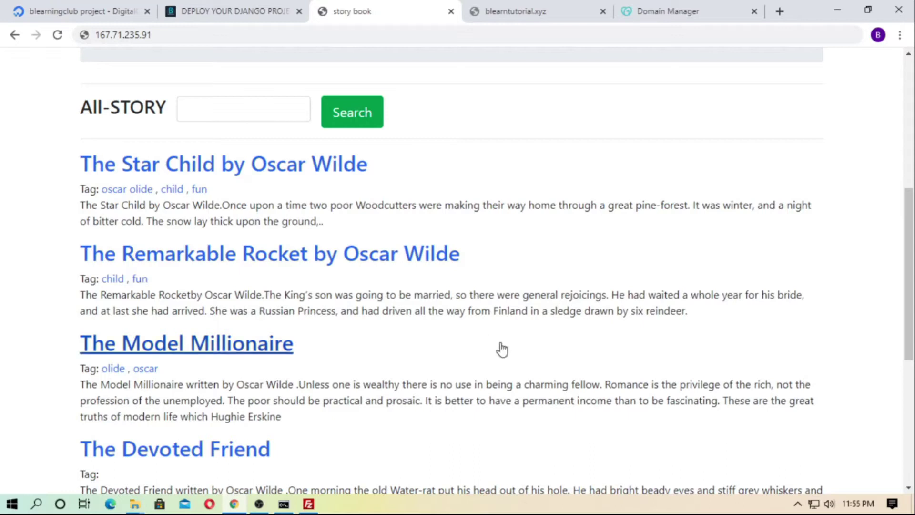
Step: Scroll up and down through the live story book site
{"action": "scroll", "coordinate": [505, 336], "scroll_direction": "up", "scroll_amount": 4}
{"action": "scroll", "coordinate": [509, 338], "scroll_direction": "down", "scroll_amount": 3}
{"action": "scroll", "coordinate": [509, 339], "scroll_direction": "up", "scroll_amount": 4}
{"action": "scroll", "coordinate": [509, 338], "scroll_direction": "down", "scroll_amount": 4}
{"action": "scroll", "coordinate": [510, 339], "scroll_direction": "up", "scroll_amount": 6}
{"action": "scroll", "coordinate": [510, 339], "scroll_direction": "down", "scroll_amount": 10}
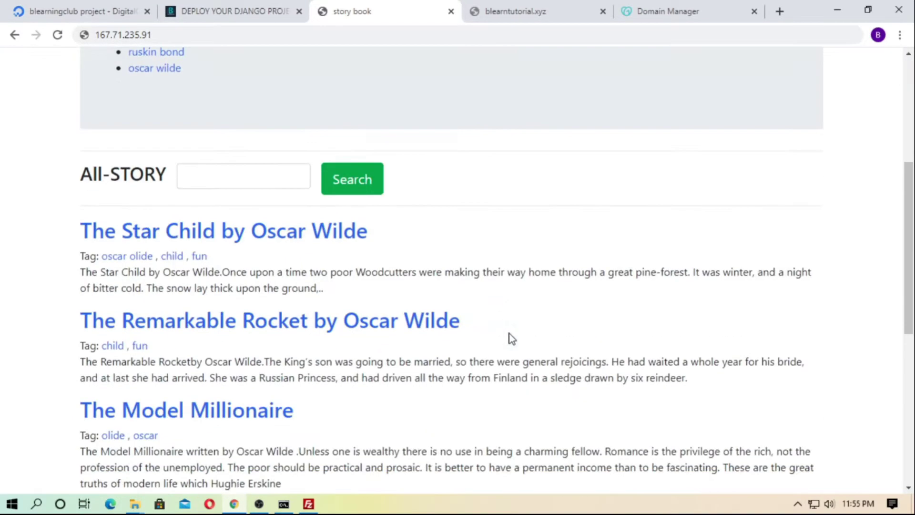
{"action": "scroll", "coordinate": [511, 336], "scroll_direction": "up", "scroll_amount": 3}
Step: Switch to the 'Deploy Your Django Project on DigitalOcean' tutorial tab and scroll through it
{"action": "key", "text": "ctrl+shift+Tab"}
{"action": "scroll", "coordinate": [399, 307], "scroll_direction": "up", "scroll_amount": 20}
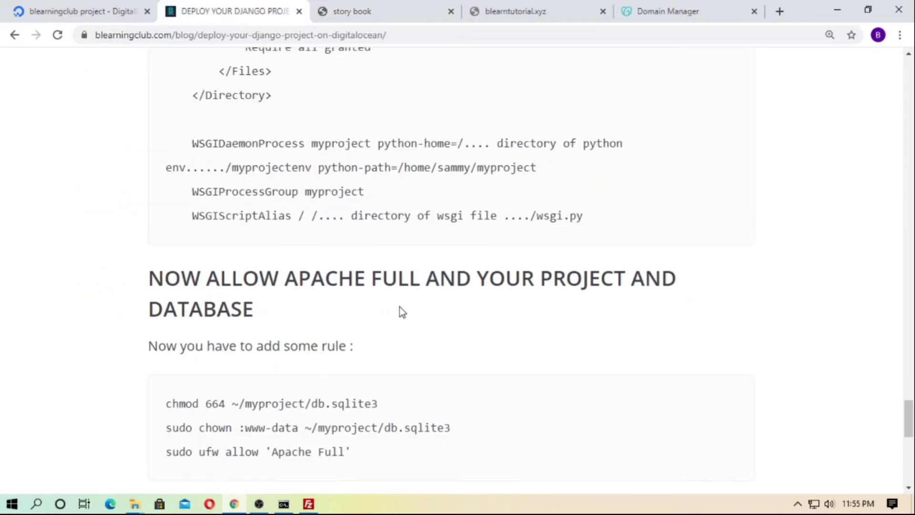
{"action": "scroll", "coordinate": [405, 317], "scroll_direction": "up", "scroll_amount": 20}
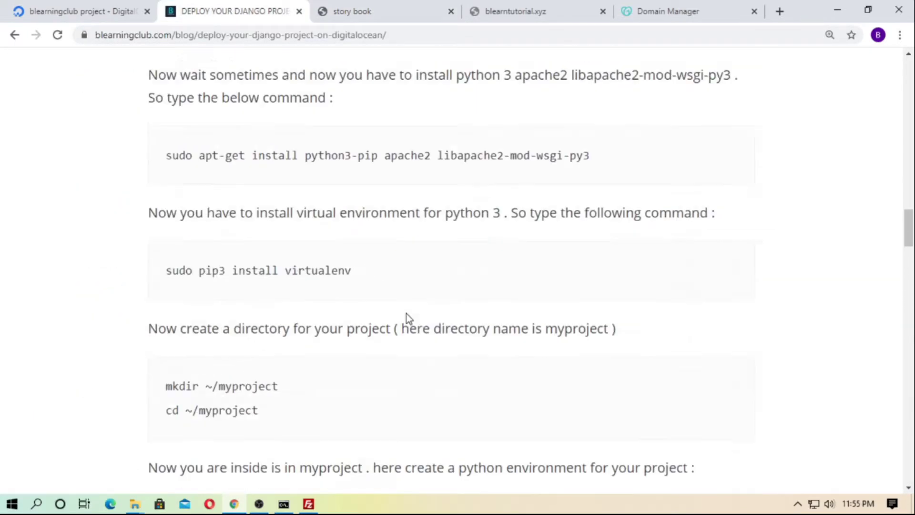
{"action": "scroll", "coordinate": [434, 329], "scroll_direction": "up", "scroll_amount": 3}
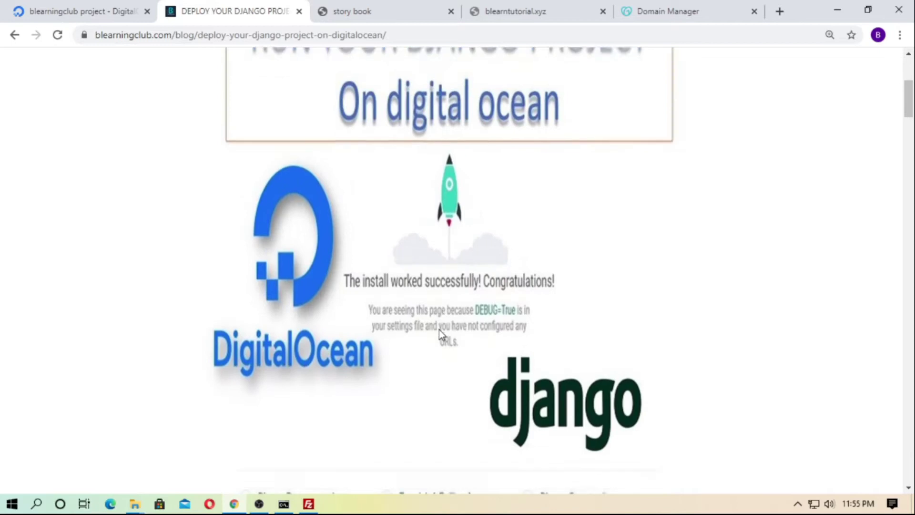
{"action": "scroll", "coordinate": [439, 330], "scroll_direction": "down", "scroll_amount": 2}
{"action": "scroll", "coordinate": [399, 212], "scroll_direction": "down", "scroll_amount": 1}
{"action": "key", "text": "ctrl+Tab"}
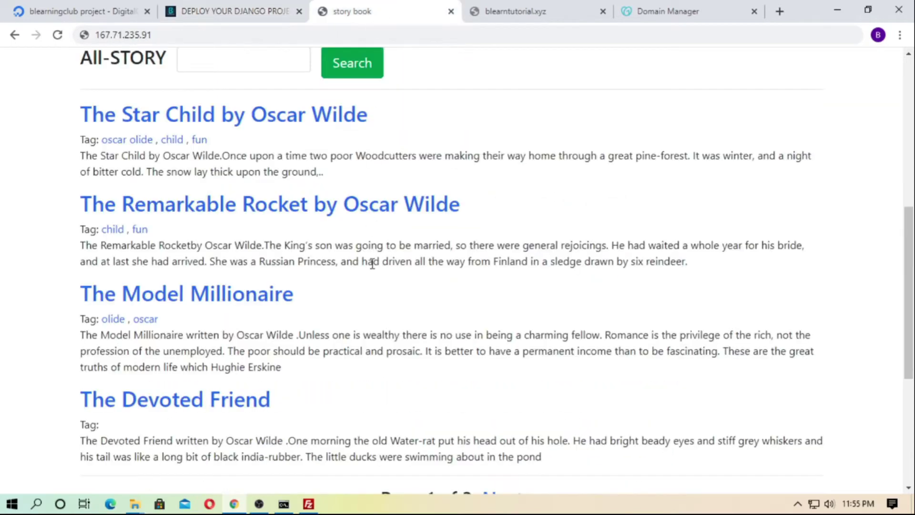
{"action": "key", "text": "ctrl+shift+Tab"}
{"action": "scroll", "coordinate": [371, 311], "scroll_direction": "down", "scroll_amount": 12}
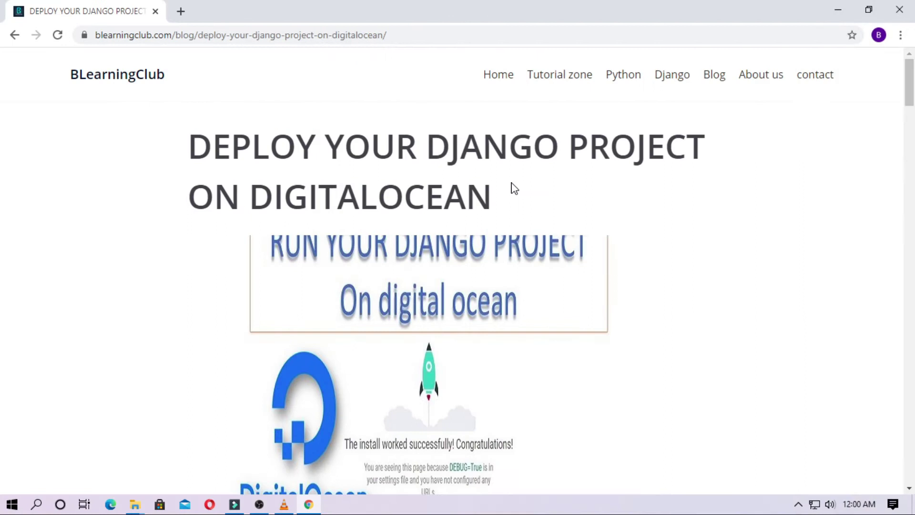
{"action": "scroll", "coordinate": [512, 188], "scroll_direction": "down", "scroll_amount": 1}
{"action": "scroll", "coordinate": [512, 188], "scroll_direction": "up", "scroll_amount": 1}
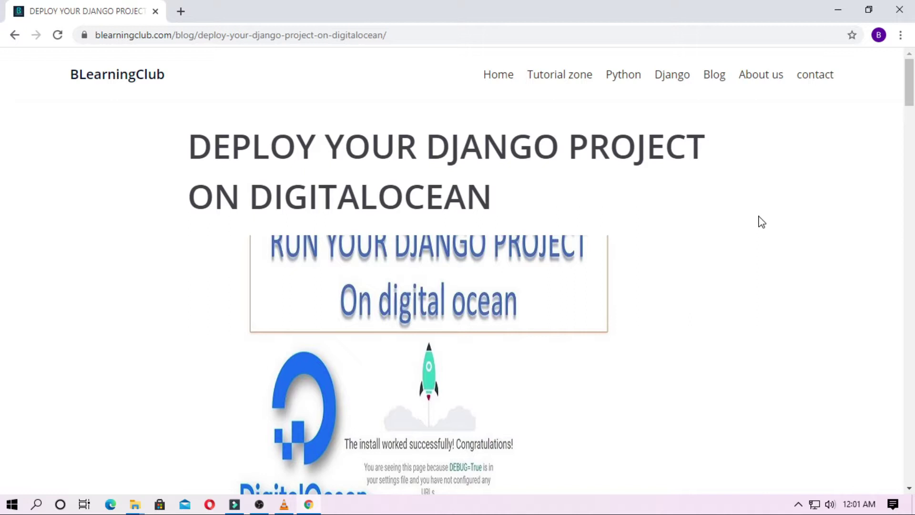
Step: Read the tutorial's droplet-creation and SSH console steps, highlighting the intro and page address
{"action": "scroll", "coordinate": [761, 221], "scroll_direction": "down", "scroll_amount": 1}
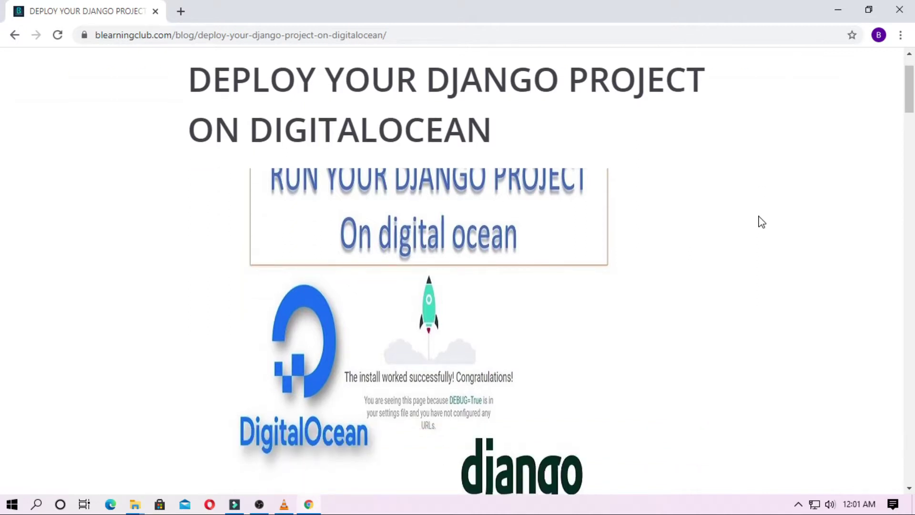
{"action": "scroll", "coordinate": [761, 221], "scroll_direction": "up", "scroll_amount": 1}
{"action": "scroll", "coordinate": [761, 222], "scroll_direction": "down", "scroll_amount": 8}
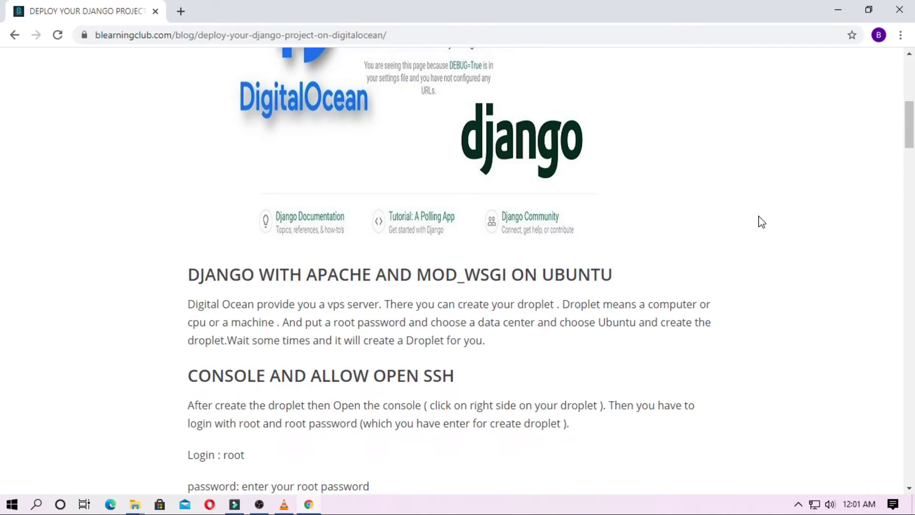
{"action": "scroll", "coordinate": [761, 221], "scroll_direction": "up", "scroll_amount": 3}
{"action": "left_click_drag", "start_coordinate": [187, 273], "coordinate": [346, 401]}
{"action": "scroll", "coordinate": [515, 357], "scroll_direction": "down", "scroll_amount": 5}
{"action": "scroll", "coordinate": [504, 347], "scroll_direction": "up", "scroll_amount": 5}
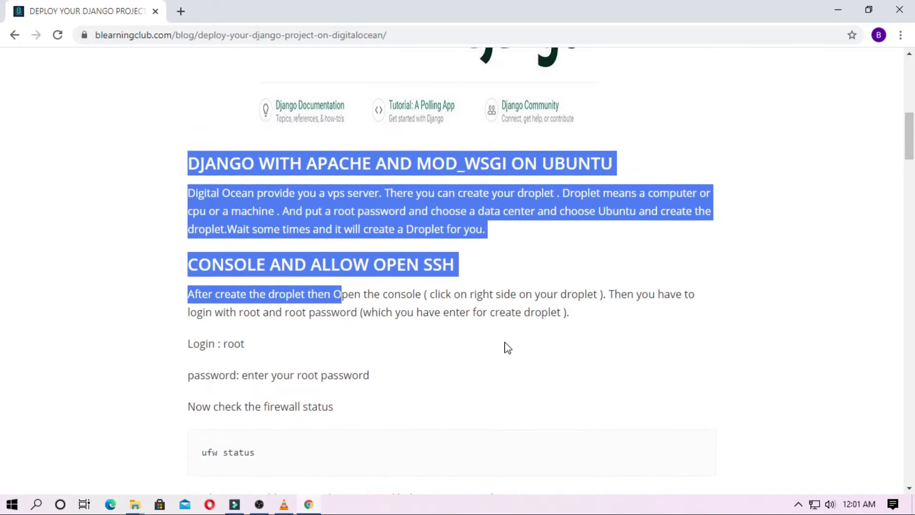
{"action": "left_click", "coordinate": [504, 340]}
{"action": "scroll", "coordinate": [505, 340], "scroll_direction": "up", "scroll_amount": 1}
{"action": "left_click", "coordinate": [403, 35]}
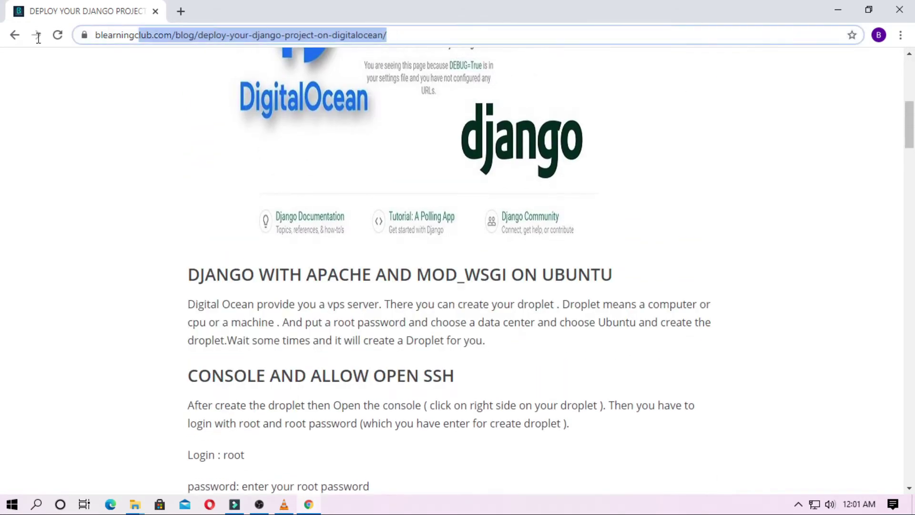
{"action": "left_click", "coordinate": [53, 208]}
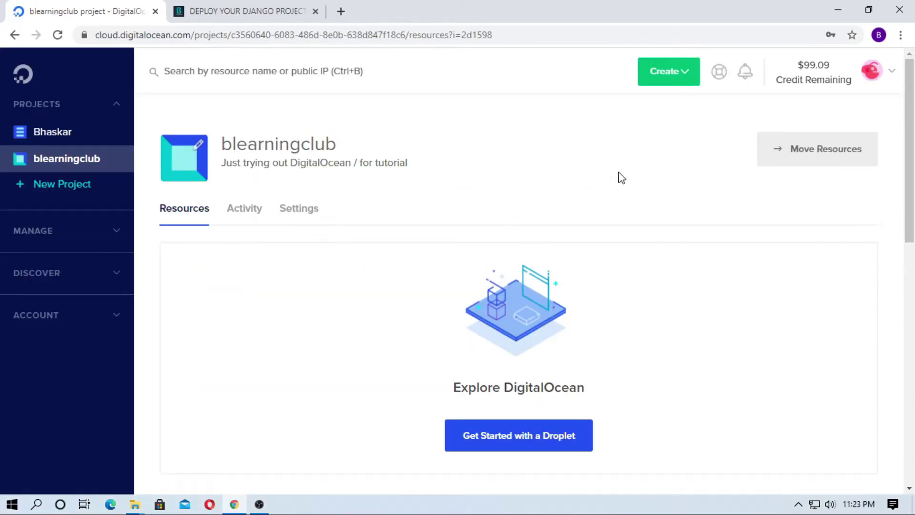
Step: Start a new droplet from Create > Droplets, keeping Ubuntu 20.04 (LTS) x64
{"action": "left_click", "coordinate": [678, 79]}
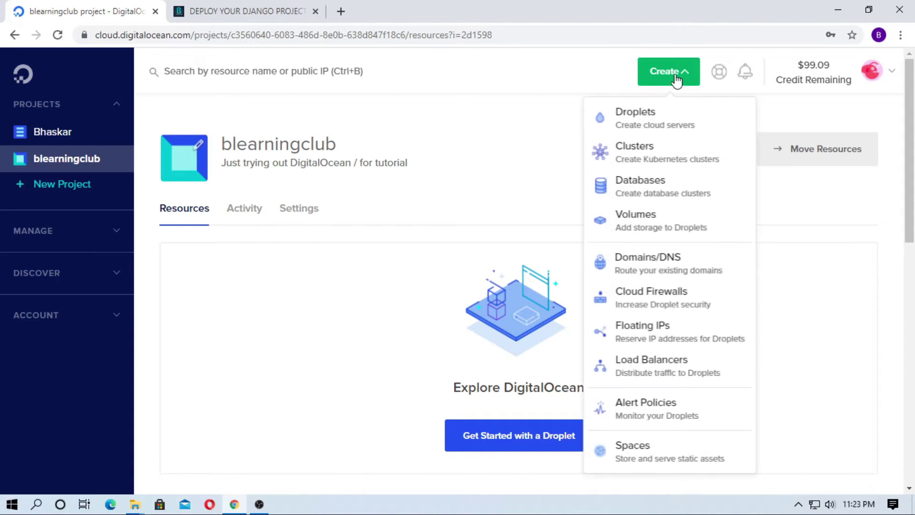
{"action": "left_click", "coordinate": [675, 115]}
{"action": "scroll", "coordinate": [263, 312], "scroll_direction": "down", "scroll_amount": 2}
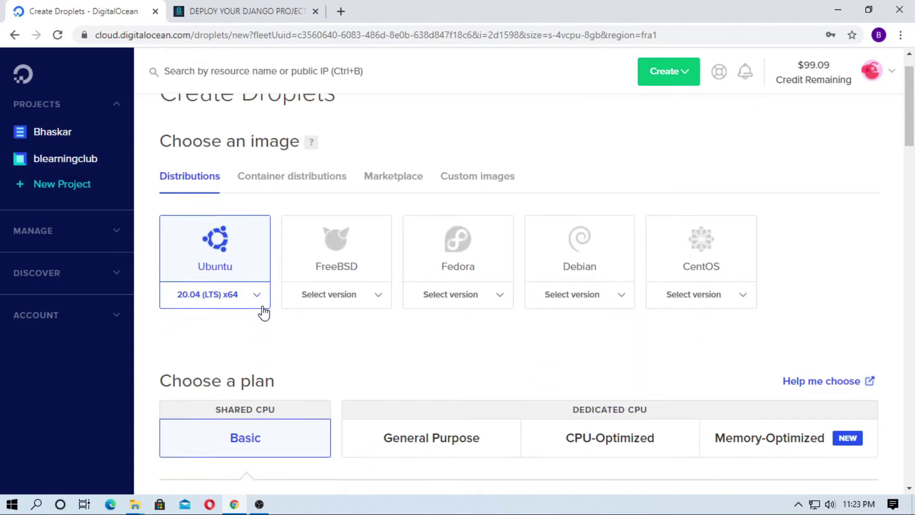
{"action": "scroll", "coordinate": [286, 311], "scroll_direction": "down", "scroll_amount": 3}
{"action": "scroll", "coordinate": [303, 313], "scroll_direction": "down", "scroll_amount": 3}
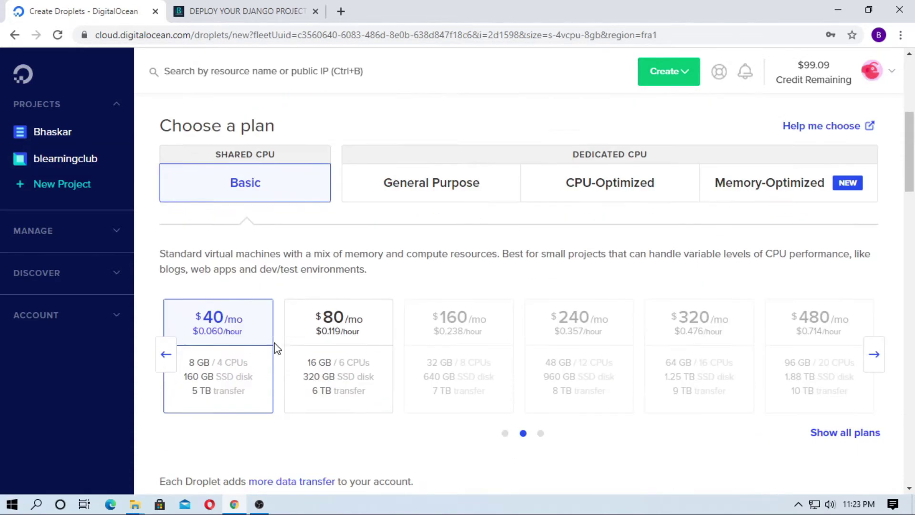
Step: Choose the $5 Basic 1 GB / 1 CPU plan and the Bangalore datacenter
{"action": "left_click", "coordinate": [166, 318]}
{"action": "left_click", "coordinate": [217, 290]}
{"action": "scroll", "coordinate": [341, 357], "scroll_direction": "down", "scroll_amount": 3}
{"action": "scroll", "coordinate": [348, 355], "scroll_direction": "down", "scroll_amount": 5}
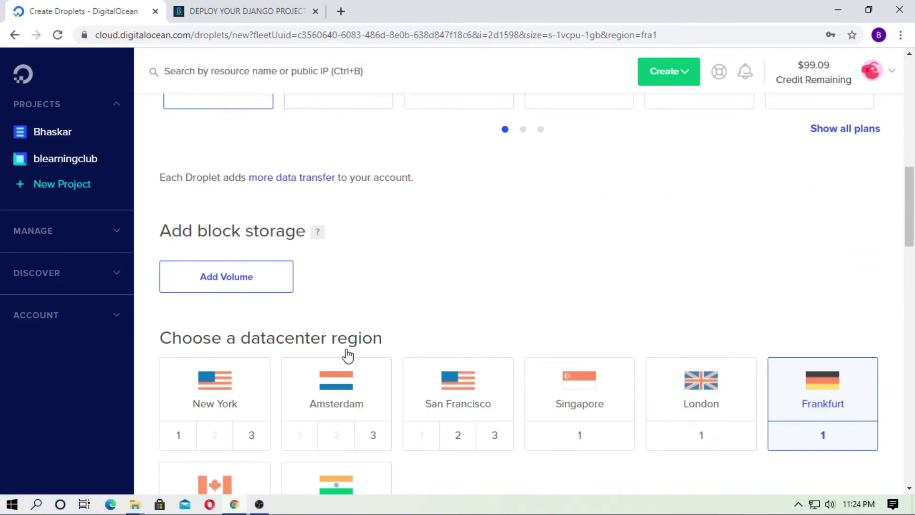
{"action": "left_click", "coordinate": [353, 372]}
{"action": "scroll", "coordinate": [433, 370], "scroll_direction": "down", "scroll_amount": 10}
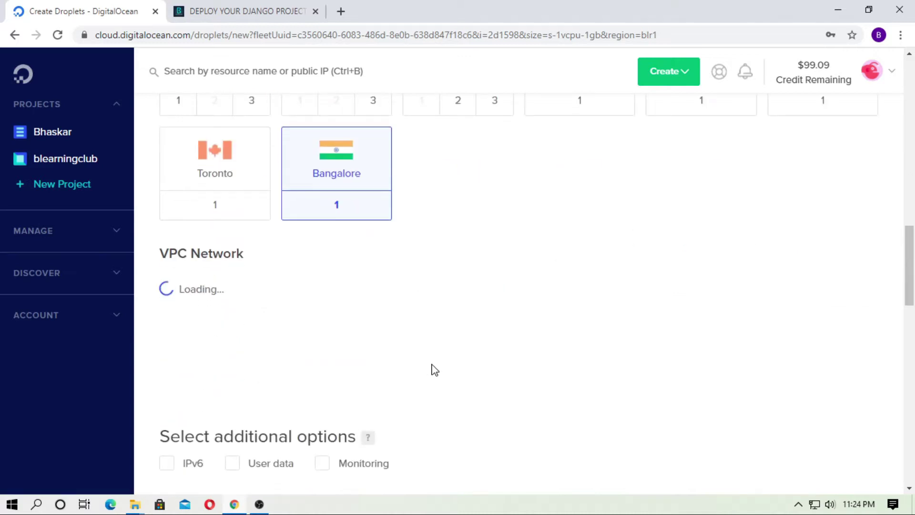
Step: Choose Password authentication and enter a root password meeting all the listed requirements
{"action": "left_click", "coordinate": [300, 328]}
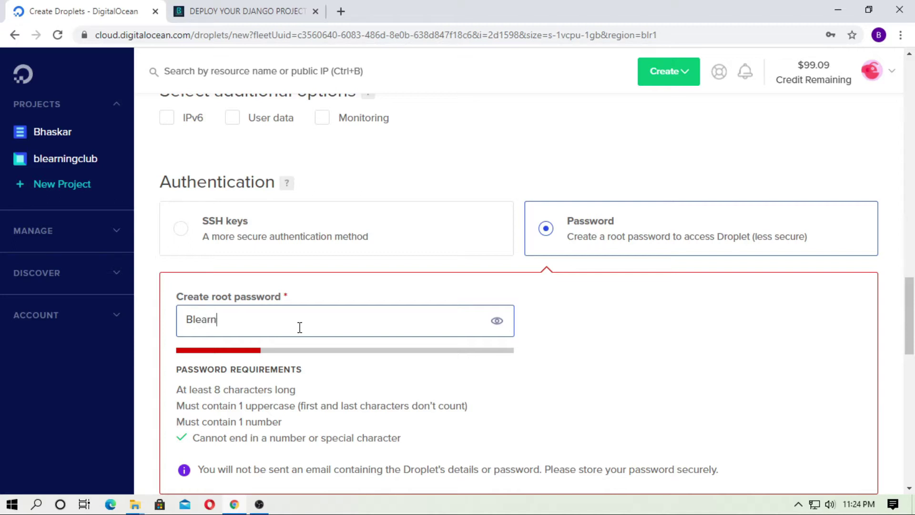
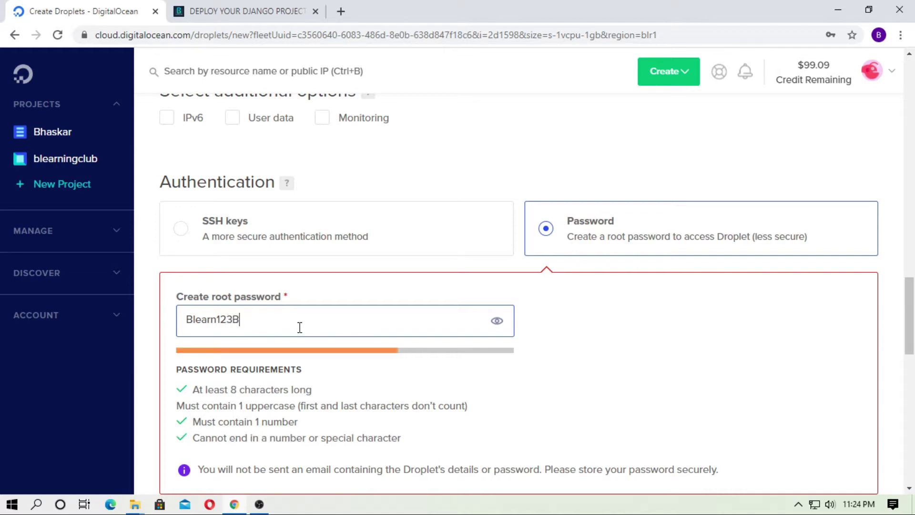
{"action": "double_click", "coordinate": [307, 321]}
{"action": "scroll", "coordinate": [486, 310], "scroll_direction": "down", "scroll_amount": 7}
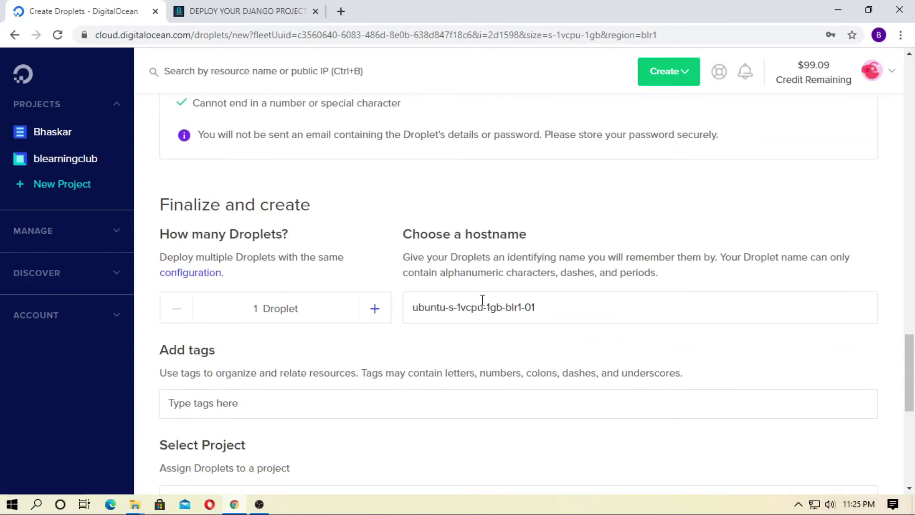
Step: Rename the droplet hostname to django-proj and create the droplet
{"action": "left_click_drag", "start_coordinate": [548, 312], "coordinate": [403, 317]}
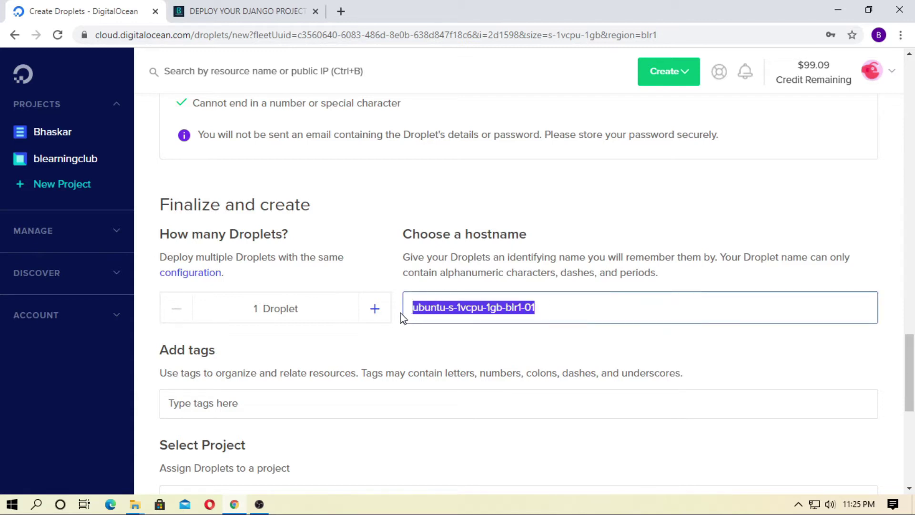
{"action": "type", "text": "d"}
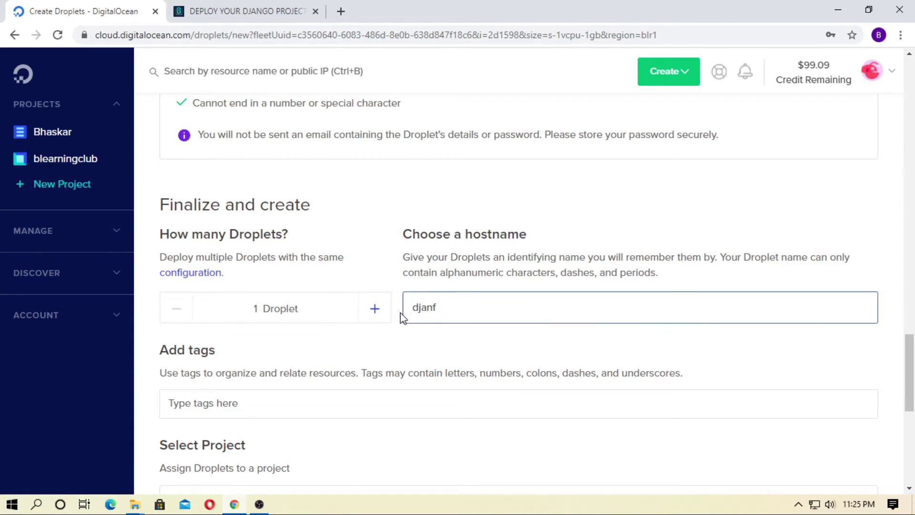
{"action": "type", "text": "jango-project"}
{"action": "scroll", "coordinate": [586, 350], "scroll_direction": "down", "scroll_amount": 7}
{"action": "left_click", "coordinate": [587, 350]}
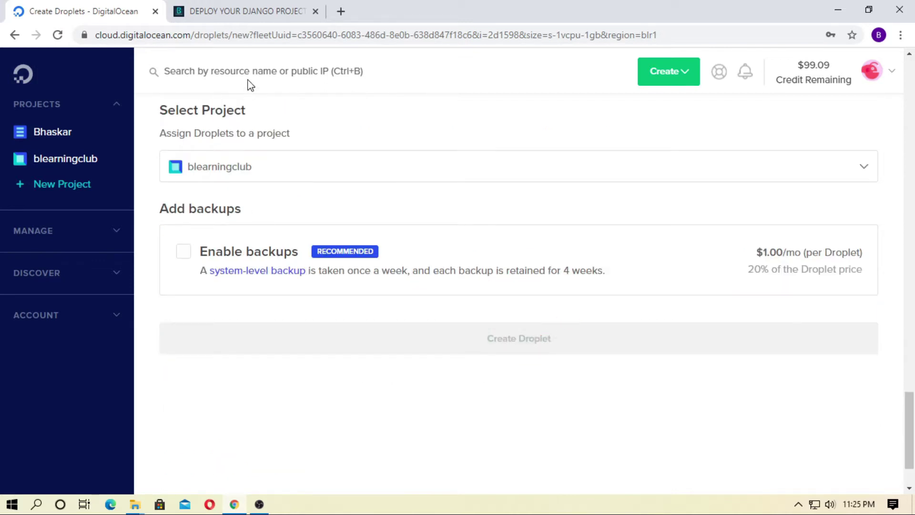
Step: Return to the Django deployment tutorial tab and scroll through it
{"action": "left_click", "coordinate": [241, 11]}
{"action": "scroll", "coordinate": [569, 290], "scroll_direction": "up", "scroll_amount": 3}
{"action": "scroll", "coordinate": [568, 288], "scroll_direction": "up", "scroll_amount": 4}
{"action": "scroll", "coordinate": [568, 287], "scroll_direction": "down", "scroll_amount": 4}
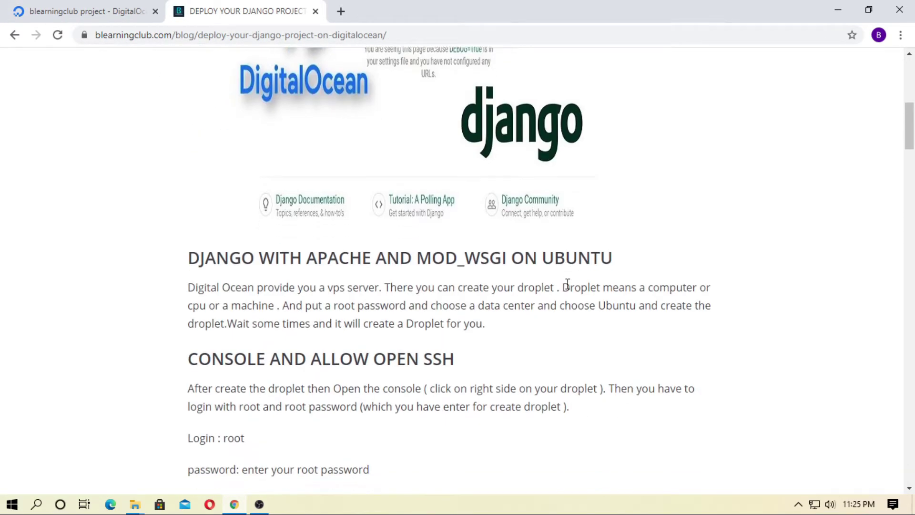
Step: Open the web console for the django-project droplet via its ••• menu's Access console
{"action": "scroll", "coordinate": [568, 286], "scroll_direction": "down", "scroll_amount": 2}
{"action": "left_click_drag", "start_coordinate": [178, 138], "coordinate": [427, 356]}
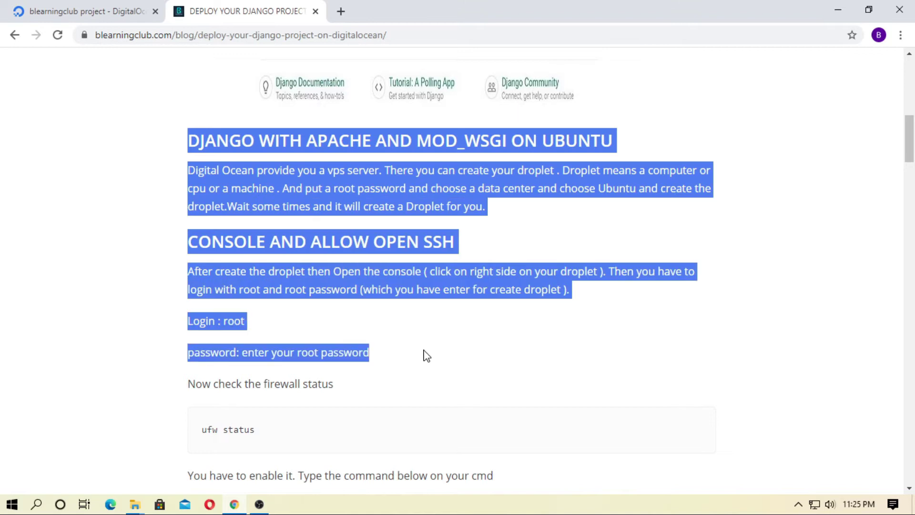
{"action": "scroll", "coordinate": [426, 355], "scroll_direction": "down", "scroll_amount": 9}
{"action": "key", "text": "ctrl+Tab"}
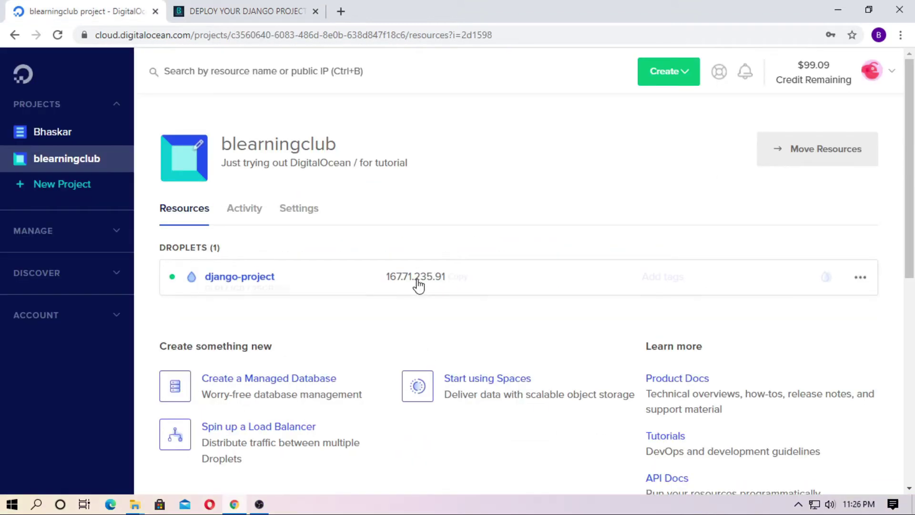
{"action": "left_click", "coordinate": [860, 278]}
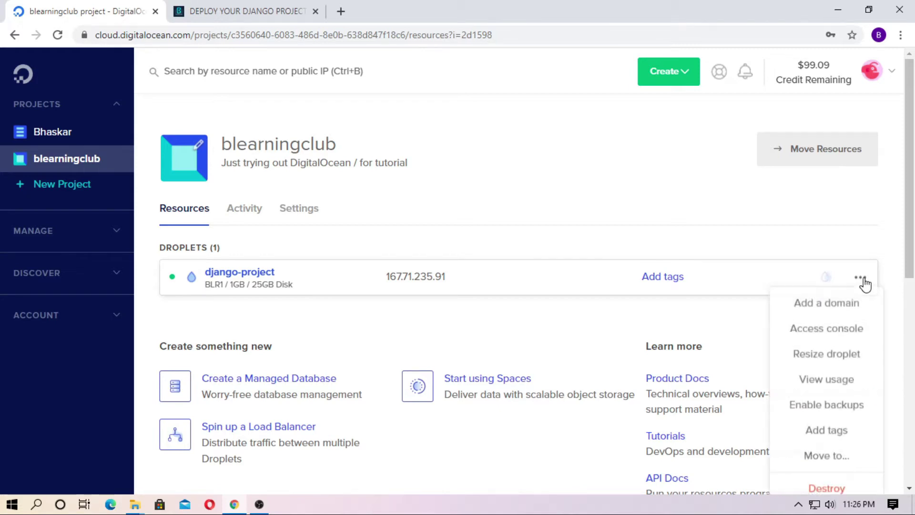
{"action": "left_click", "coordinate": [856, 310]}
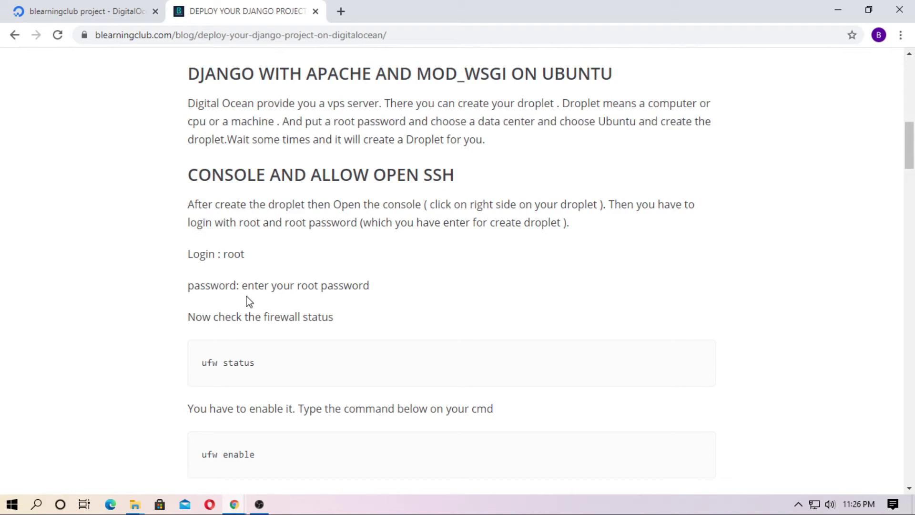
Step: Highlight the tutorial's root login and root password instruction lines
{"action": "left_click_drag", "start_coordinate": [198, 251], "coordinate": [259, 258]}
{"action": "left_click", "coordinate": [332, 279]}
{"action": "left_click_drag", "start_coordinate": [189, 286], "coordinate": [376, 295]}
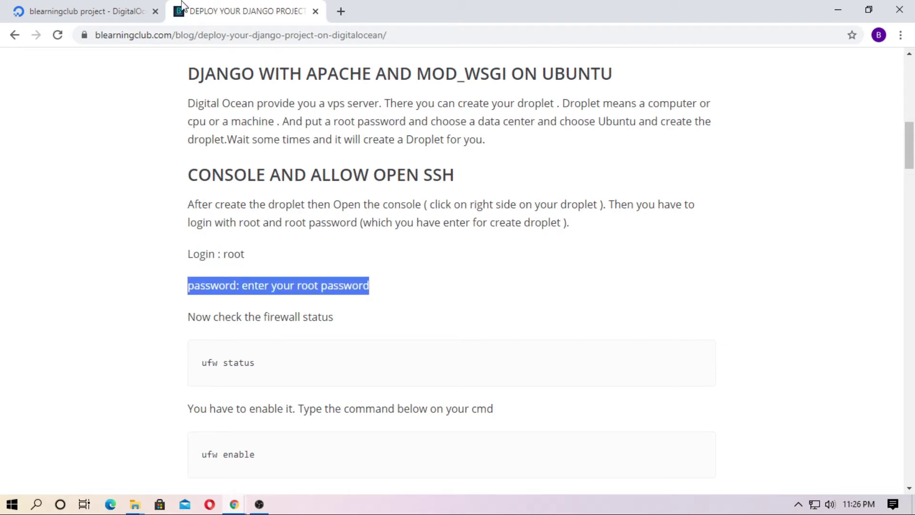
{"action": "left_click", "coordinate": [234, 504]}
Step: Log in to the droplet console as root with the root password
{"action": "left_click", "coordinate": [322, 440]}
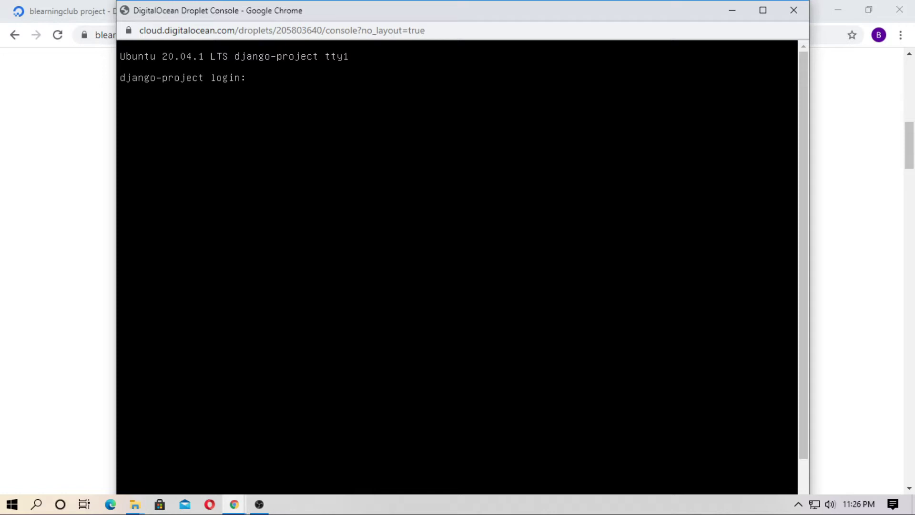
{"action": "key", "text": "Return"}
{"action": "key", "text": "Return"}
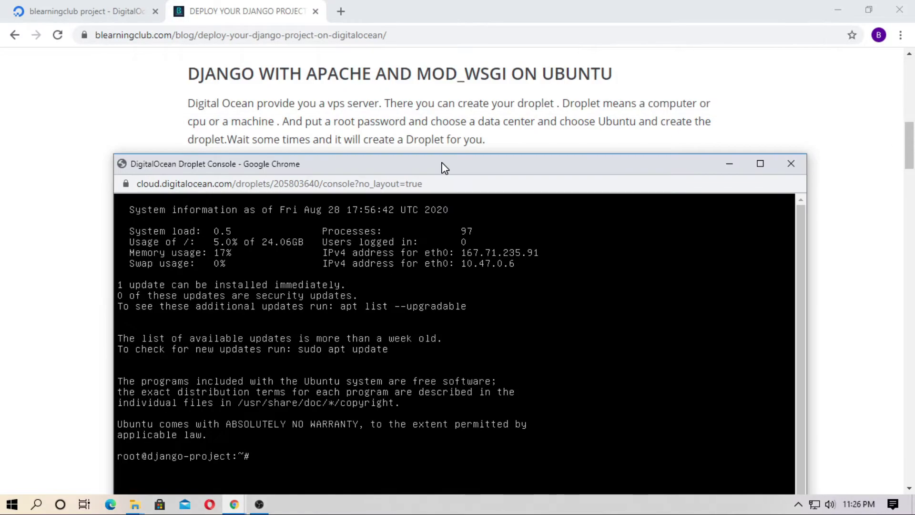
{"action": "left_click_drag", "start_coordinate": [350, 163], "coordinate": [350, 125]}
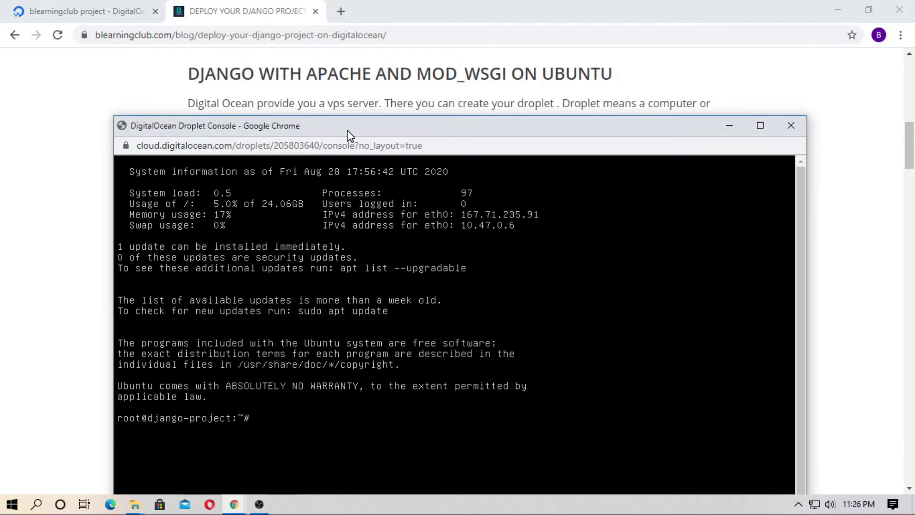
Step: Scroll the tutorial to the ufw firewall commands and select 'ufw enable'
{"action": "left_click", "coordinate": [300, 94]}
{"action": "scroll", "coordinate": [348, 227], "scroll_direction": "down", "scroll_amount": 5}
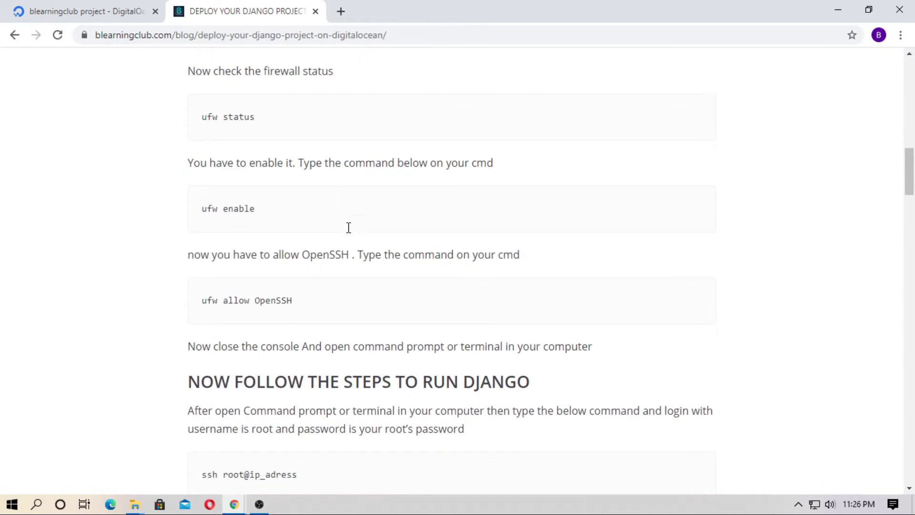
{"action": "scroll", "coordinate": [349, 228], "scroll_direction": "up", "scroll_amount": 1}
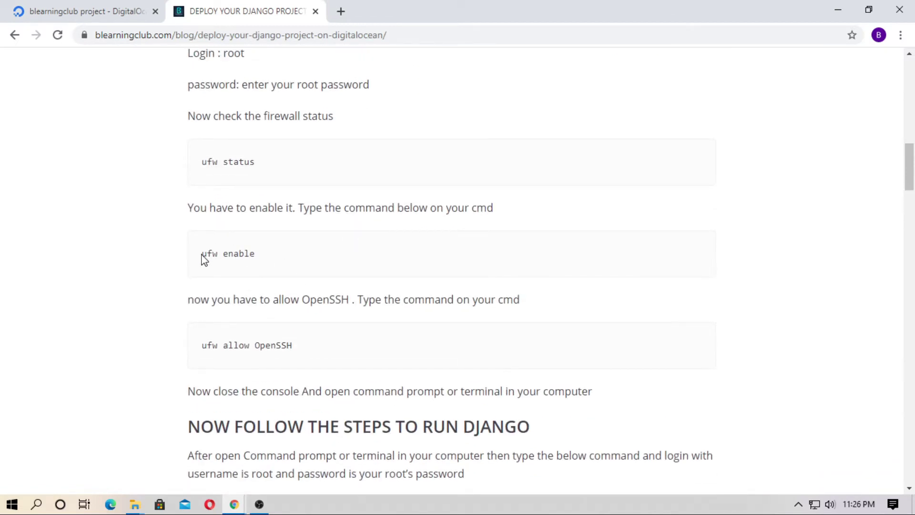
{"action": "left_click_drag", "start_coordinate": [202, 254], "coordinate": [262, 265]}
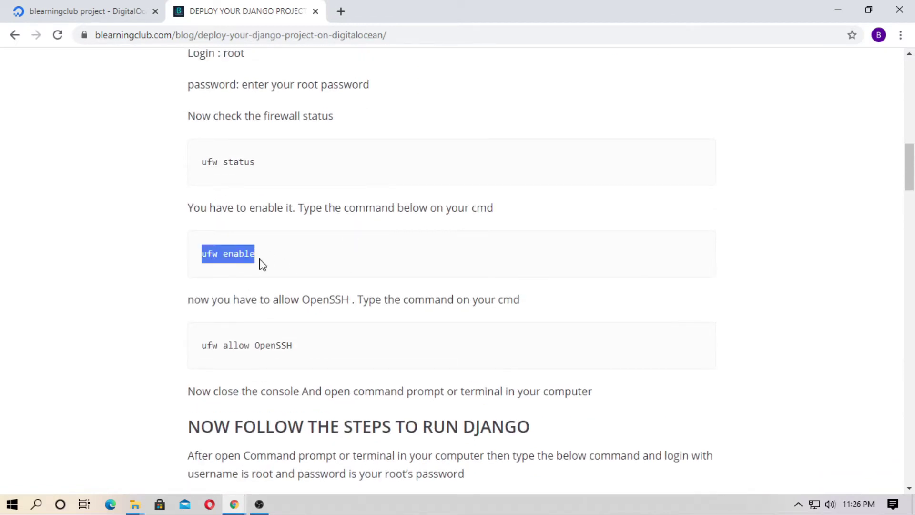
Step: Enable the droplet firewall by running 'ufw enable' in the console
{"action": "left_click", "coordinate": [330, 273]}
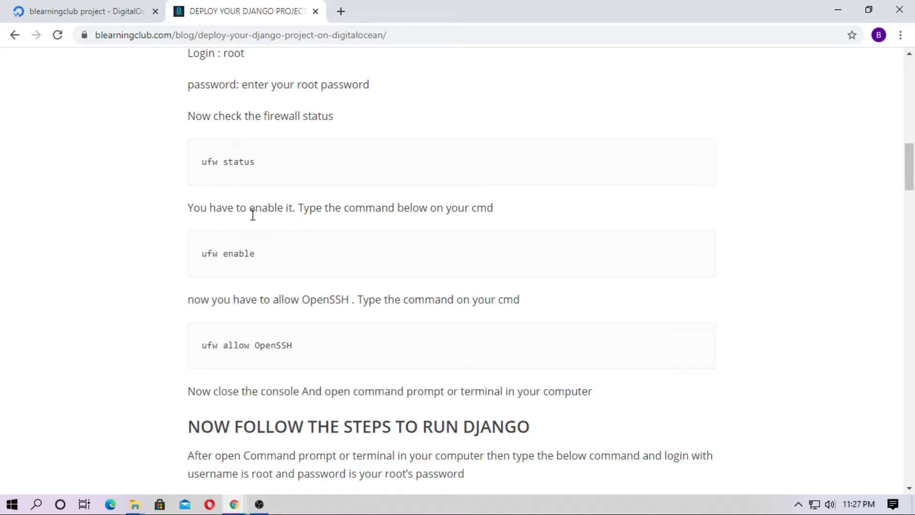
{"action": "left_click_drag", "start_coordinate": [259, 257], "coordinate": [149, 259]}
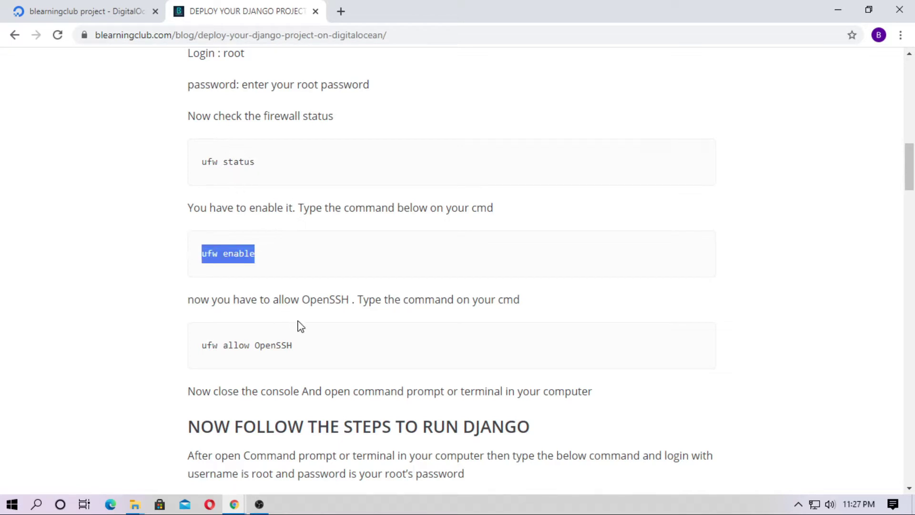
{"action": "mouse_move", "coordinate": [234, 504]}
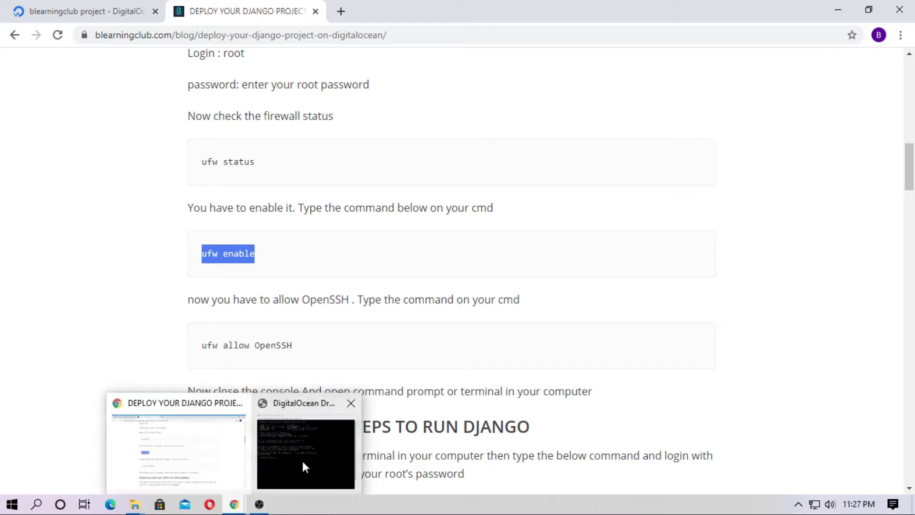
{"action": "left_click", "coordinate": [302, 466]}
{"action": "right_click", "coordinate": [373, 422]}
{"action": "left_click", "coordinate": [327, 415]}
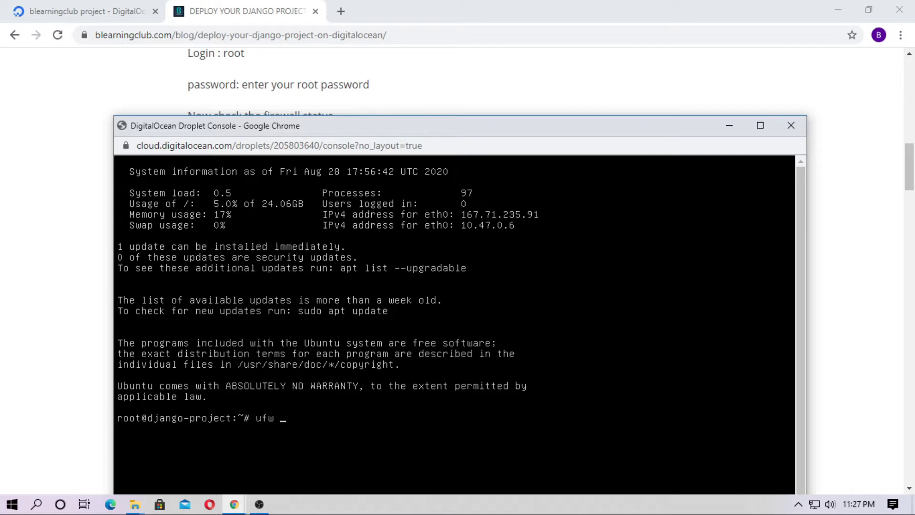
{"action": "type", "text": "ufw enab"}
{"action": "key", "text": "Return"}
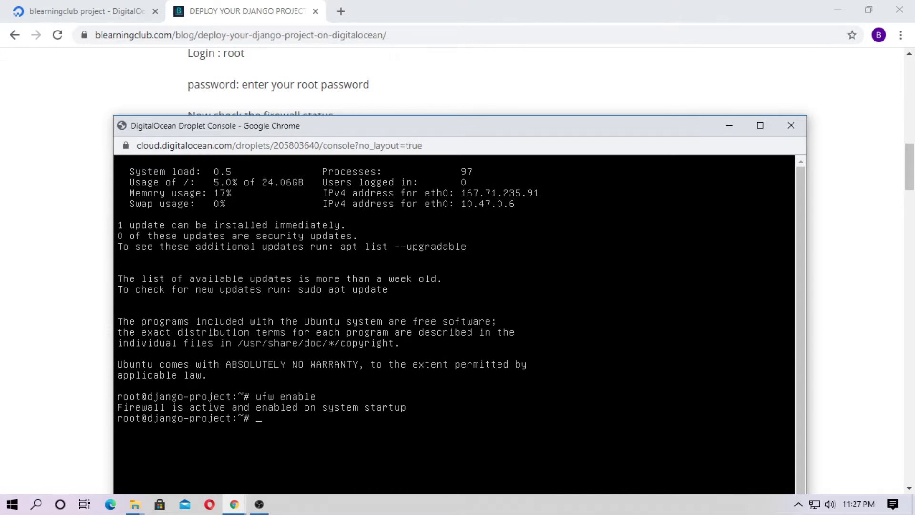
Step: Copy 'ufw allow OpenSSH' from the tutorial and run it in the console
{"action": "left_click", "coordinate": [730, 126]}
{"action": "scroll", "coordinate": [282, 377], "scroll_direction": "down", "scroll_amount": 1}
{"action": "left_click", "coordinate": [236, 278]}
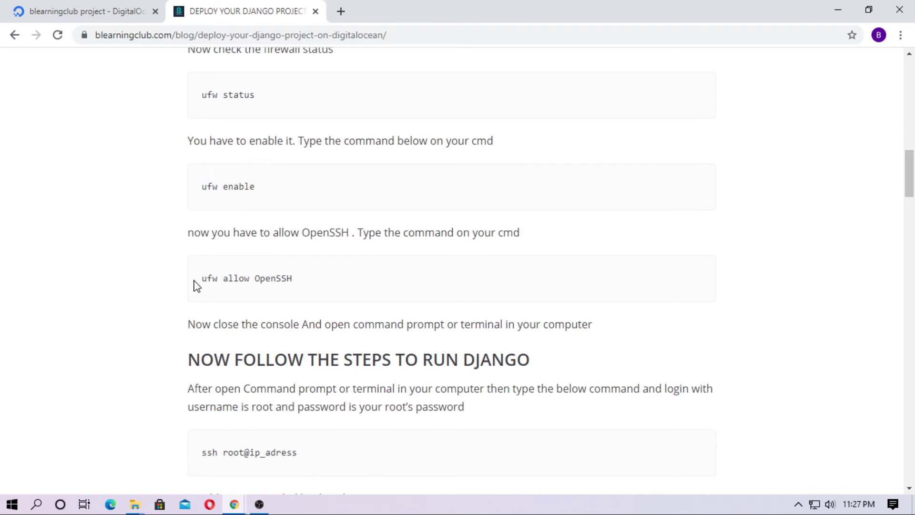
{"action": "left_click_drag", "start_coordinate": [201, 282], "coordinate": [305, 288]}
{"action": "key", "text": "ctrl+c"}
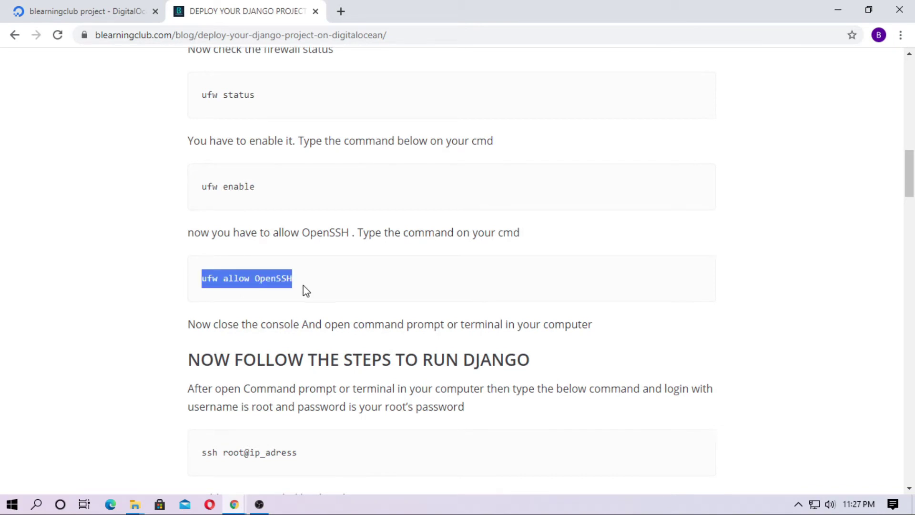
{"action": "left_click", "coordinate": [231, 505]}
{"action": "right_click", "coordinate": [302, 205]}
{"action": "left_click", "coordinate": [359, 308]}
{"action": "key", "text": "Return"}
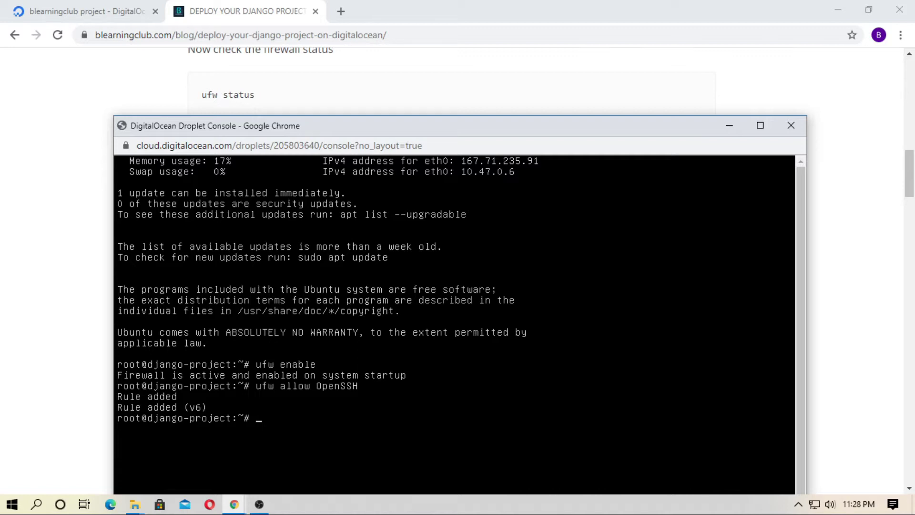
Step: Run 'ufw status' to confirm the firewall is active, then close the console
{"action": "type", "text": "ufw status"}
{"action": "key", "text": "Return"}
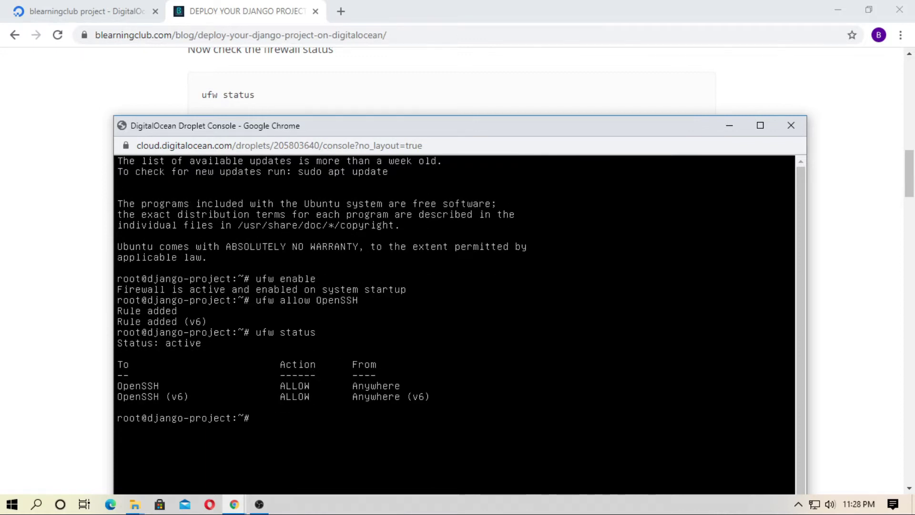
{"action": "left_click", "coordinate": [791, 125]}
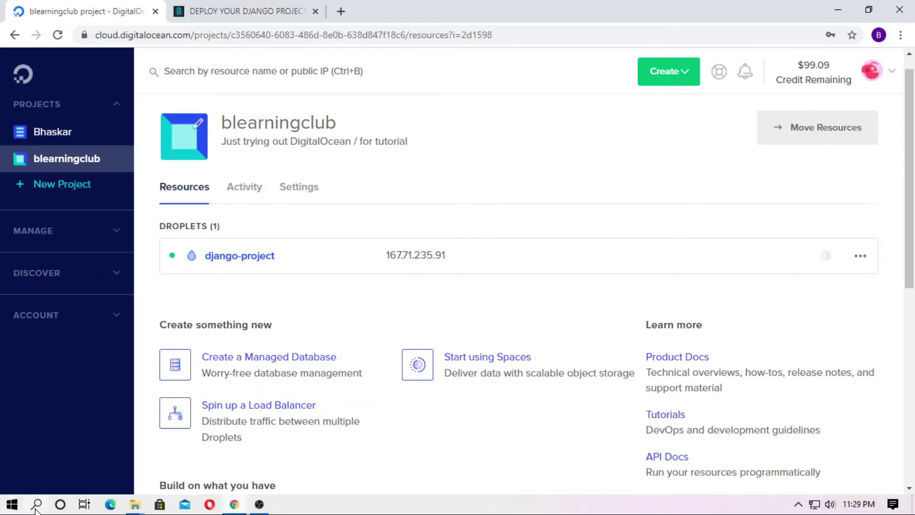
Step: Launch Command Prompt via Windows search and position it beside the tutorial
{"action": "left_click", "coordinate": [36, 505]}
{"action": "type", "text": "cmd"}
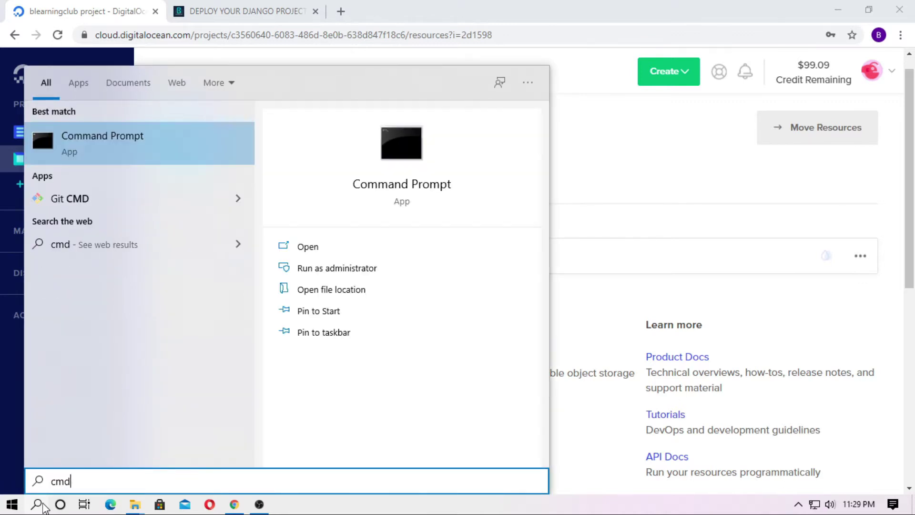
{"action": "key", "text": "Return"}
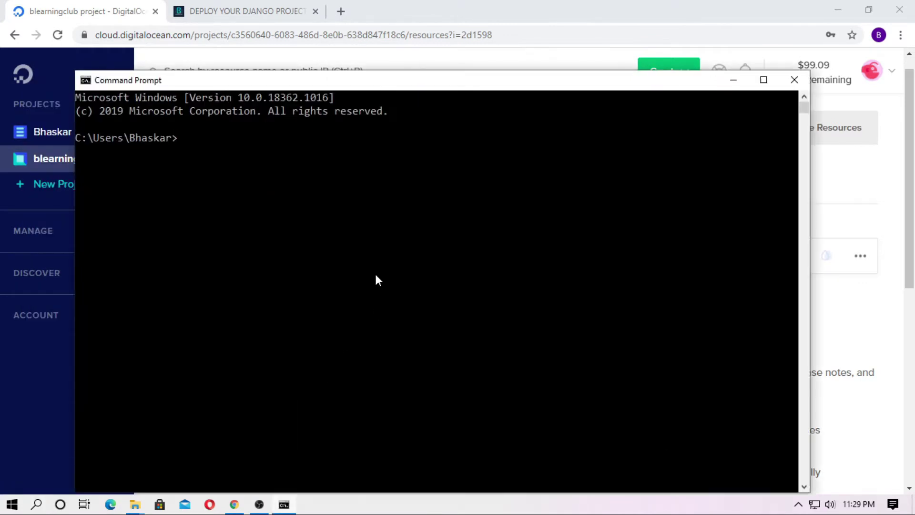
{"action": "left_click_drag", "start_coordinate": [325, 76], "coordinate": [401, 341]}
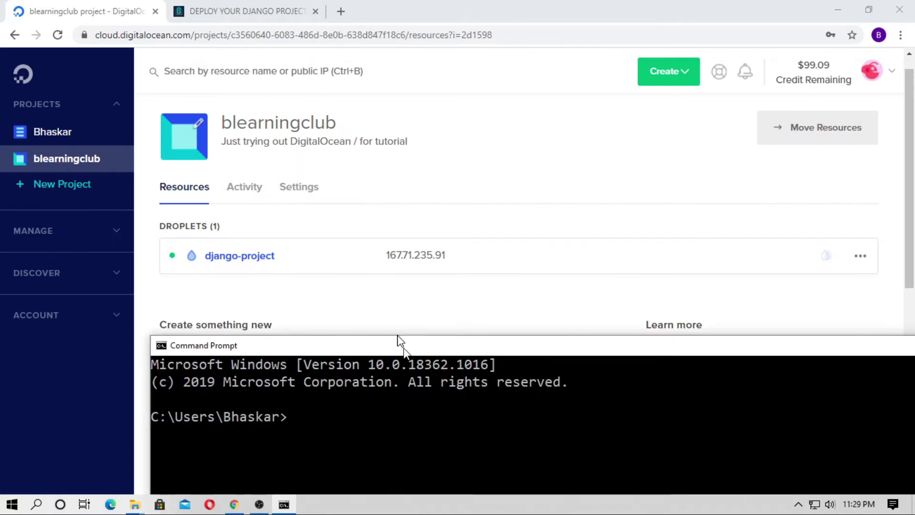
{"action": "left_click", "coordinate": [248, 11]}
{"action": "scroll", "coordinate": [378, 249], "scroll_direction": "down", "scroll_amount": 3}
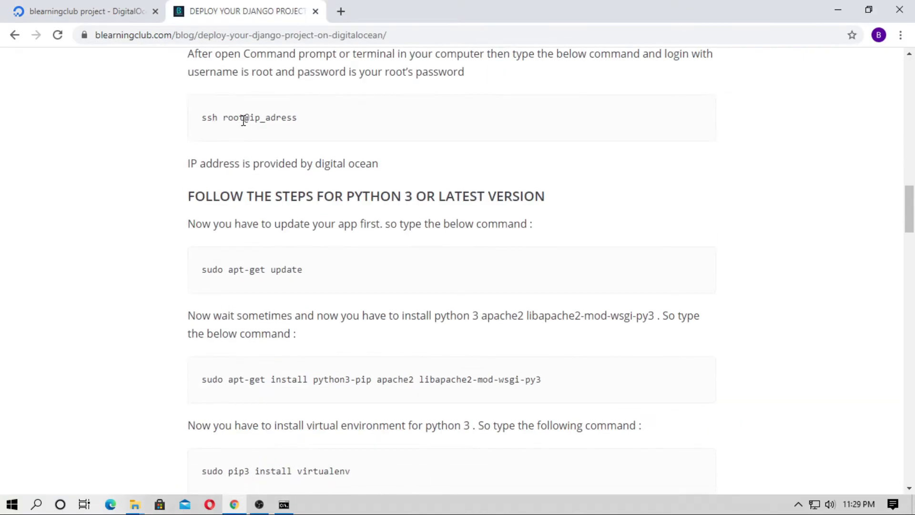
{"action": "left_click", "coordinate": [284, 504]}
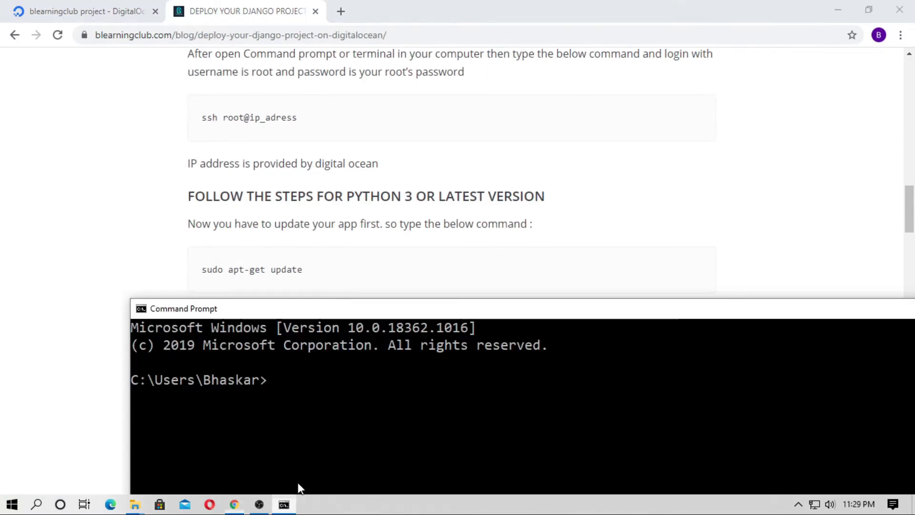
{"action": "left_click_drag", "start_coordinate": [328, 317], "coordinate": [318, 272]}
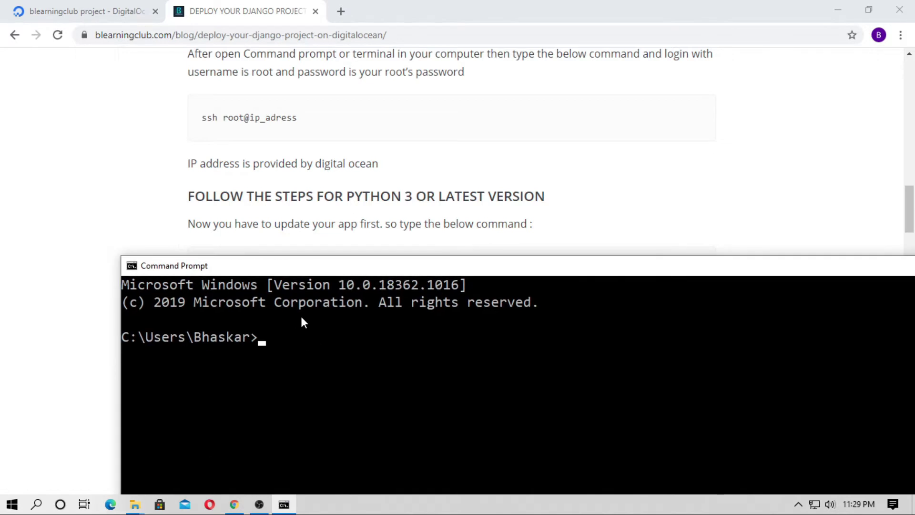
{"action": "type", "text": "ssh root@"}
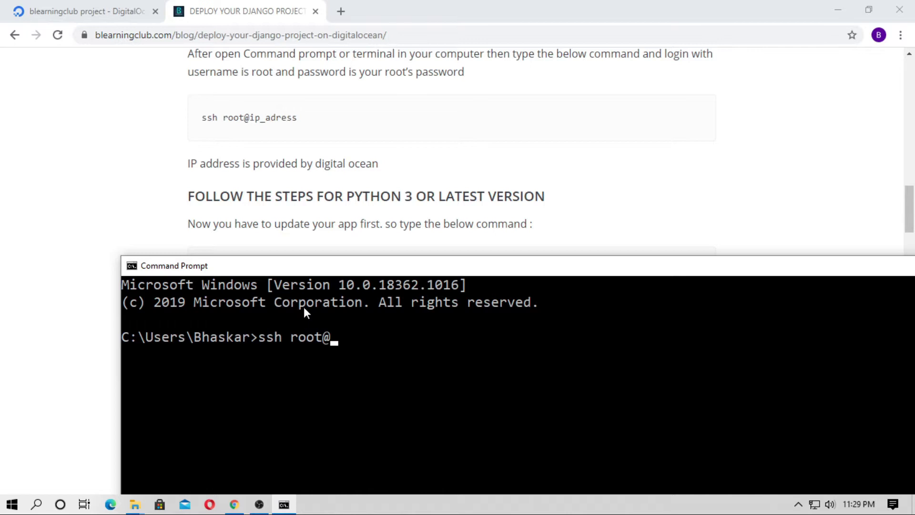
{"action": "left_click", "coordinate": [114, 12]}
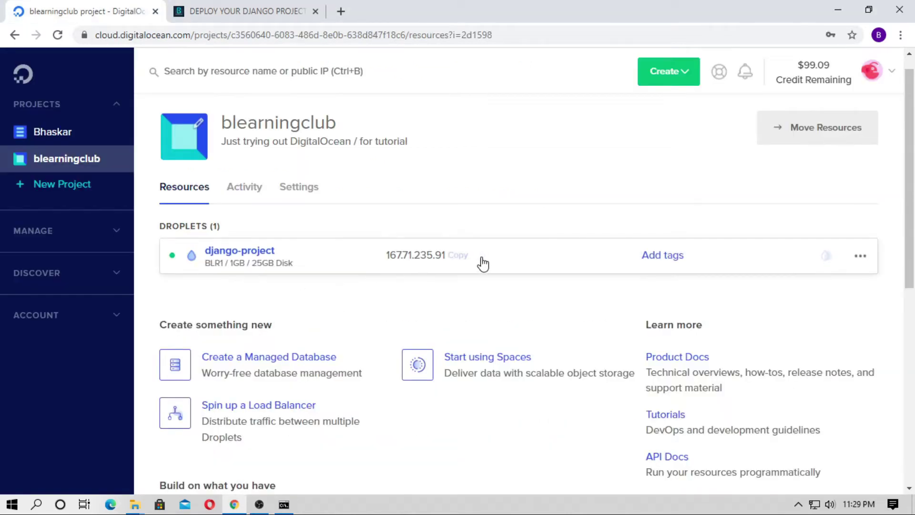
{"action": "left_click", "coordinate": [460, 256]}
{"action": "left_click", "coordinate": [285, 504]}
{"action": "right_click", "coordinate": [410, 373]}
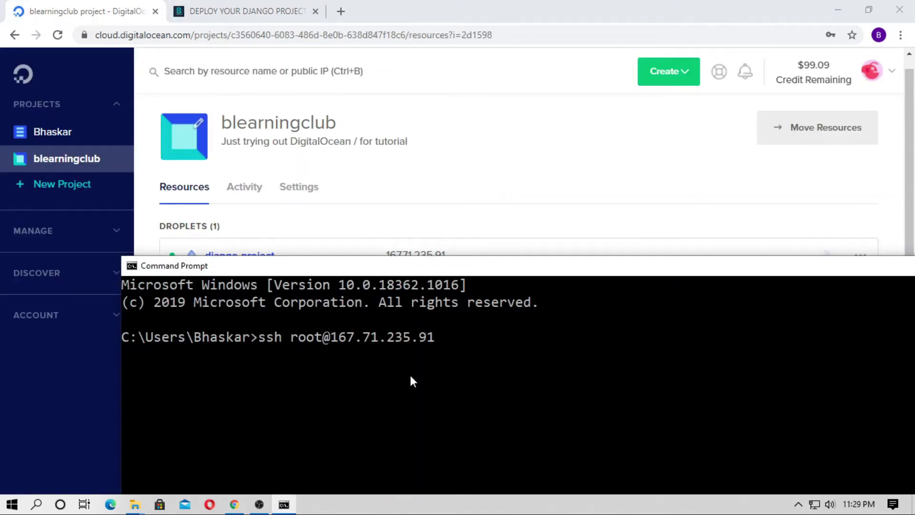
{"action": "key", "text": "Return"}
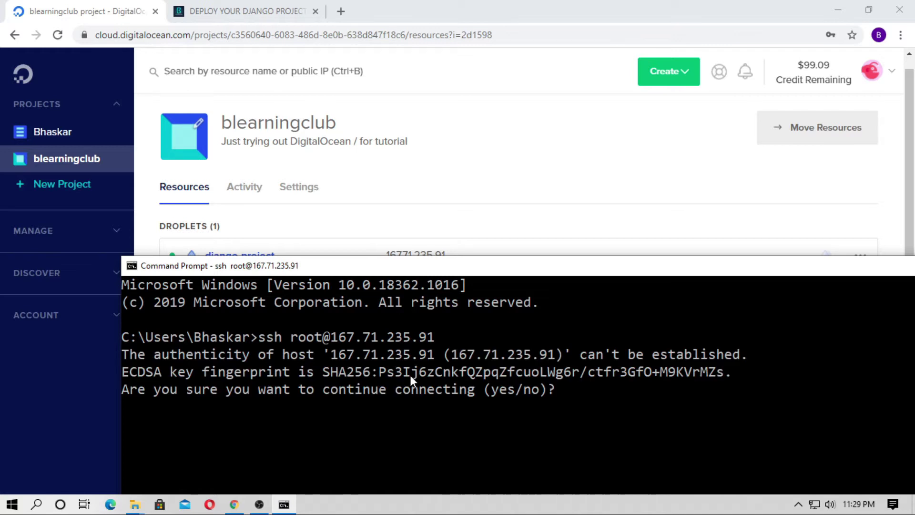
{"action": "type", "text": "yes"}
{"action": "key", "text": "Return"}
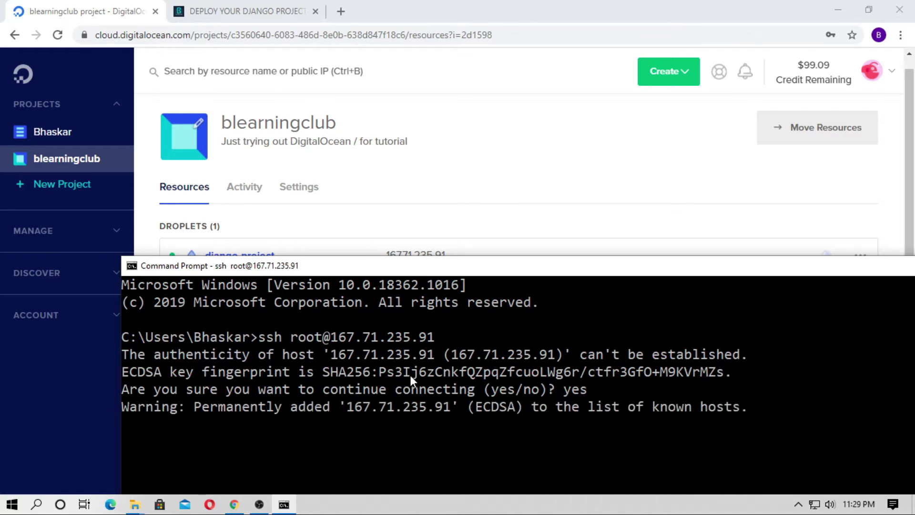
{"action": "left_click_drag", "start_coordinate": [406, 268], "coordinate": [318, 159]}
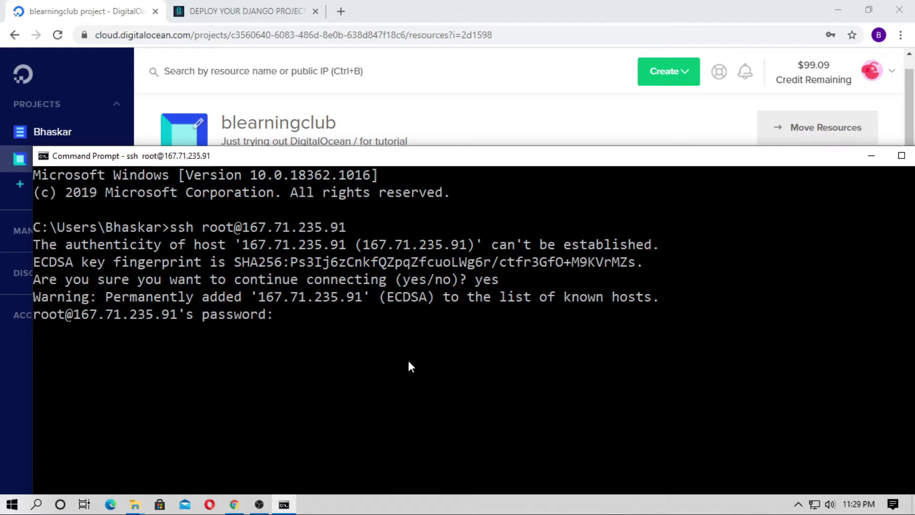
{"action": "key", "text": "Return"}
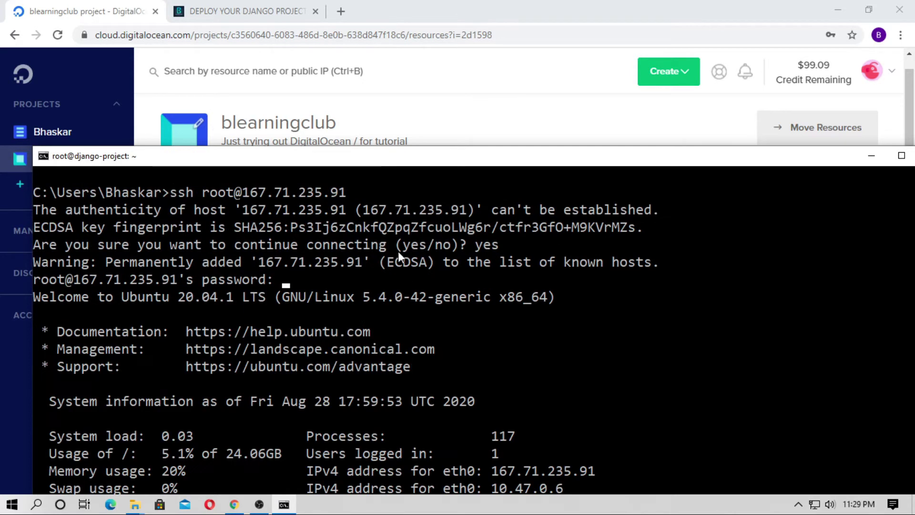
{"action": "left_click_drag", "start_coordinate": [366, 162], "coordinate": [395, 76]}
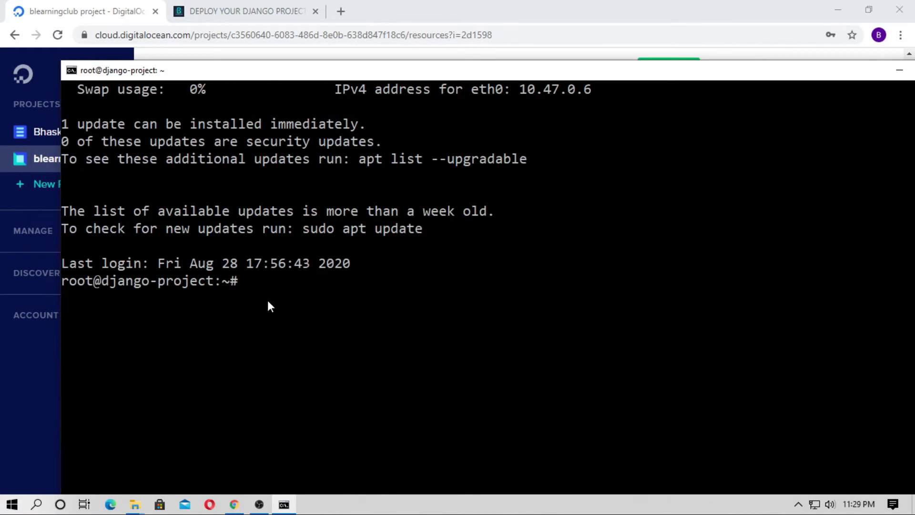
Step: Clear the SSH terminal screen with 'clear'
{"action": "type", "text": "clear"}
{"action": "key", "text": "Return"}
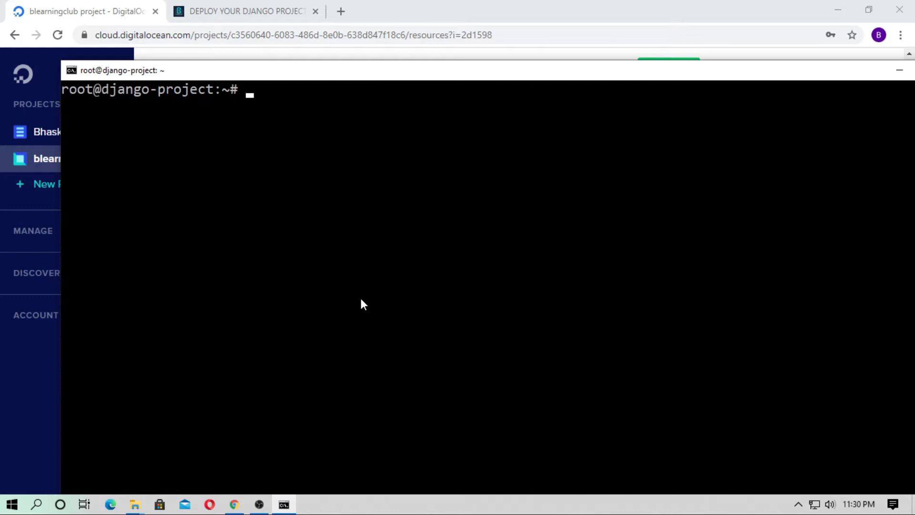
{"action": "left_click_drag", "start_coordinate": [297, 71], "coordinate": [353, 358]}
Step: Zoom the tutorial to 110% and select its 'sudo apt-get update' command
{"action": "left_click", "coordinate": [279, 6]}
{"action": "scroll", "coordinate": [317, 252], "scroll_direction": "down", "scroll_amount": 2}
{"action": "scroll", "coordinate": [305, 229], "scroll_direction": "up", "scroll_amount": 1}
{"action": "scroll", "coordinate": [298, 217], "scroll_direction": "up", "scroll_amount": 1}
{"action": "scroll", "coordinate": [296, 215], "scroll_direction": "up", "scroll_amount": 1}
{"action": "key", "text": "ctrl+plus"}
{"action": "key", "text": "ctrl+plus"}
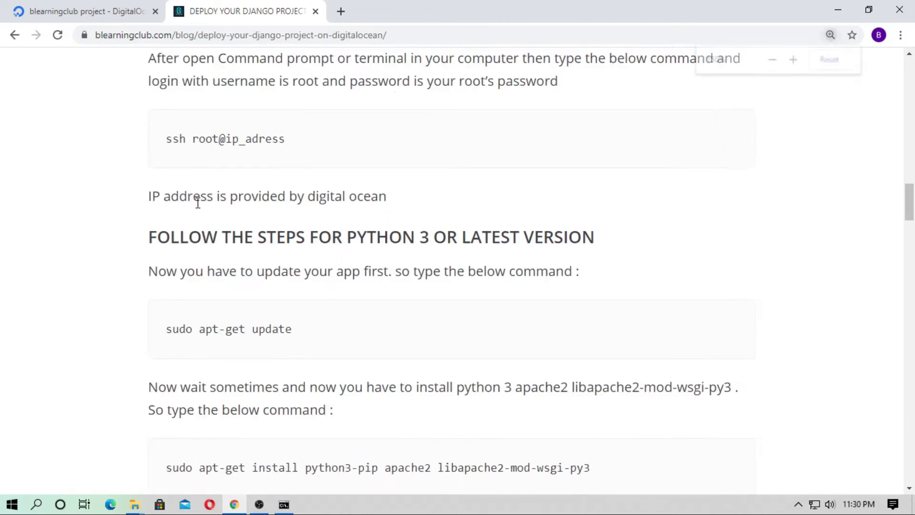
{"action": "scroll", "coordinate": [312, 241], "scroll_direction": "down", "scroll_amount": 1}
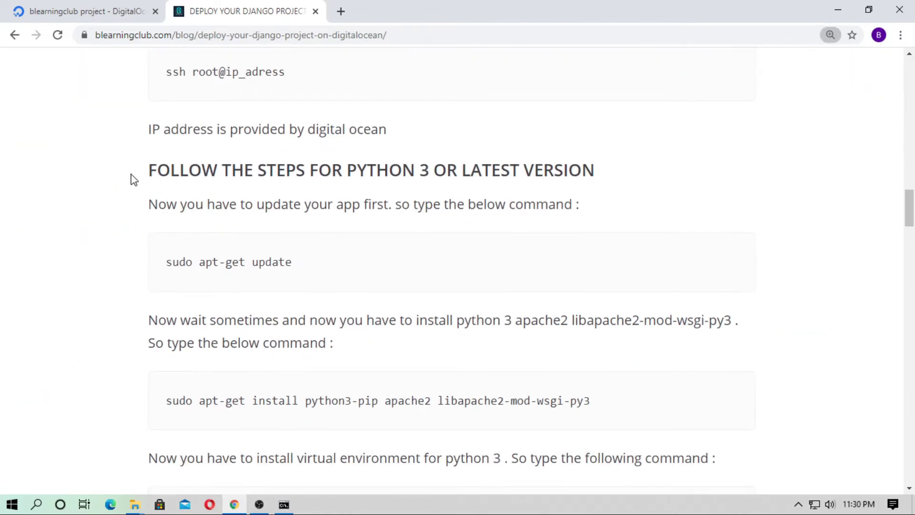
{"action": "left_click_drag", "start_coordinate": [147, 172], "coordinate": [590, 168]}
{"action": "key", "text": "ctrl+minus"}
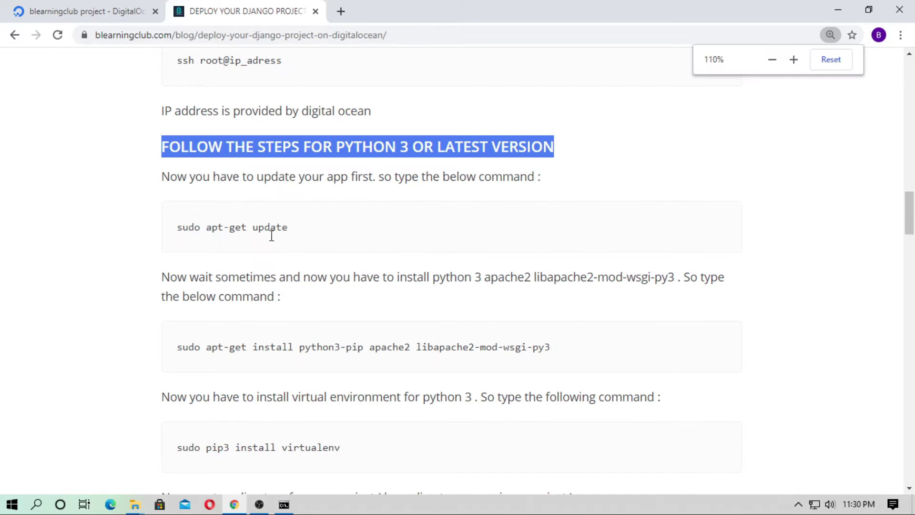
{"action": "left_click", "coordinate": [268, 231]}
{"action": "left_click_drag", "start_coordinate": [177, 228], "coordinate": [302, 239]}
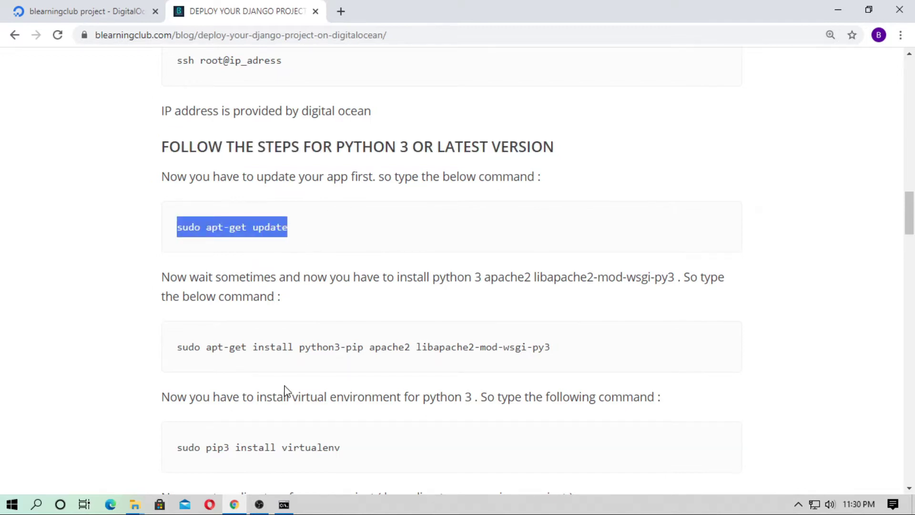
Step: Paste and run 'sudo apt-get update' at the droplet's root prompt
{"action": "left_click", "coordinate": [288, 508]}
{"action": "left_click_drag", "start_coordinate": [325, 346], "coordinate": [340, 262]}
{"action": "right_click", "coordinate": [413, 331]}
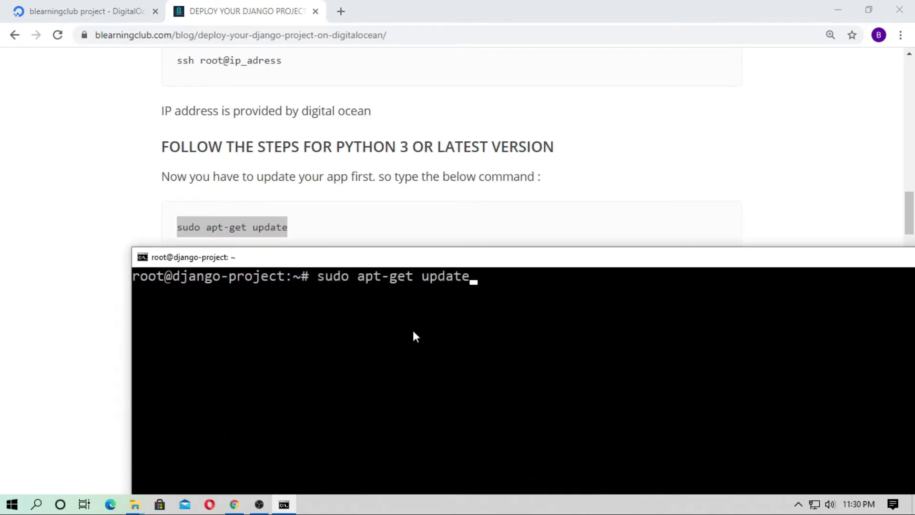
{"action": "key", "text": "Return"}
{"action": "left_click_drag", "start_coordinate": [497, 263], "coordinate": [405, 94]}
Step: Zoom the tutorial to 125% and select the python3-pip apache2 libapache2-mod-wsgi-py3 install command
{"action": "left_click", "coordinate": [872, 86]}
{"action": "left_click", "coordinate": [284, 505]}
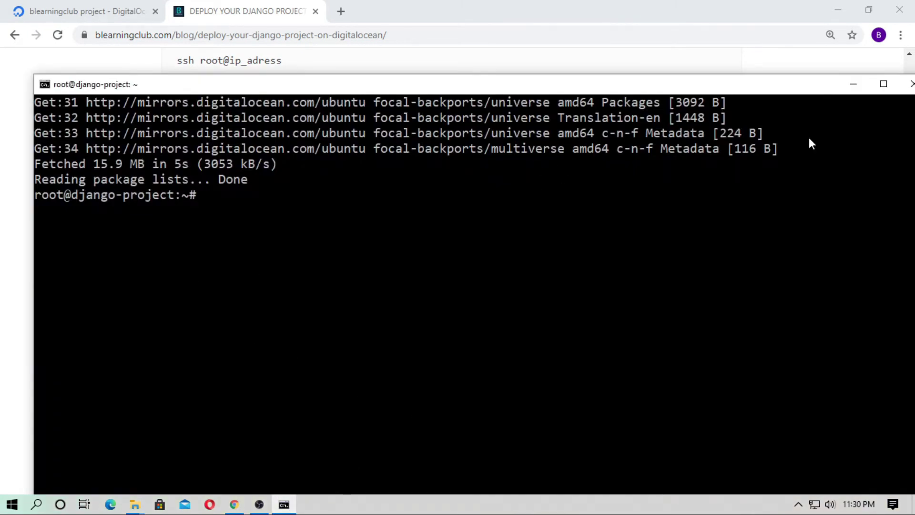
{"action": "left_click", "coordinate": [848, 83]}
{"action": "key", "text": "ctrl+plus"}
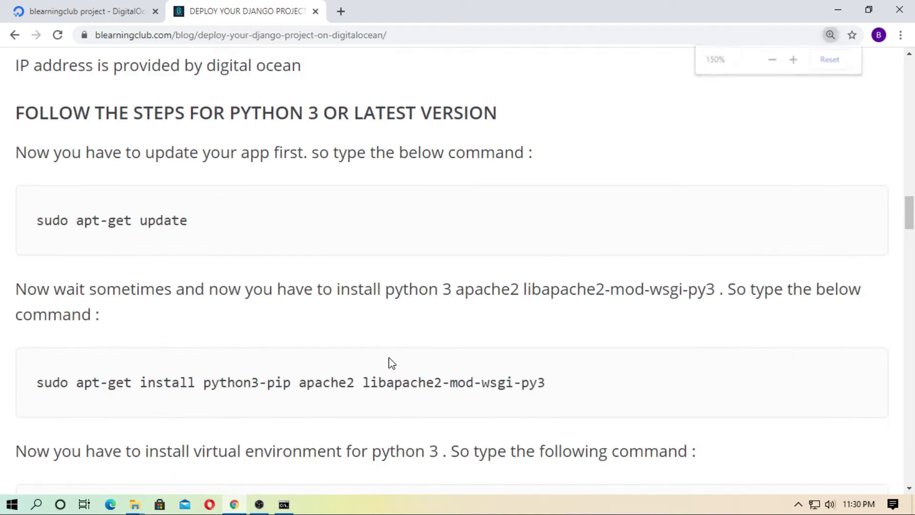
{"action": "left_click_drag", "start_coordinate": [465, 320], "coordinate": [625, 321]}
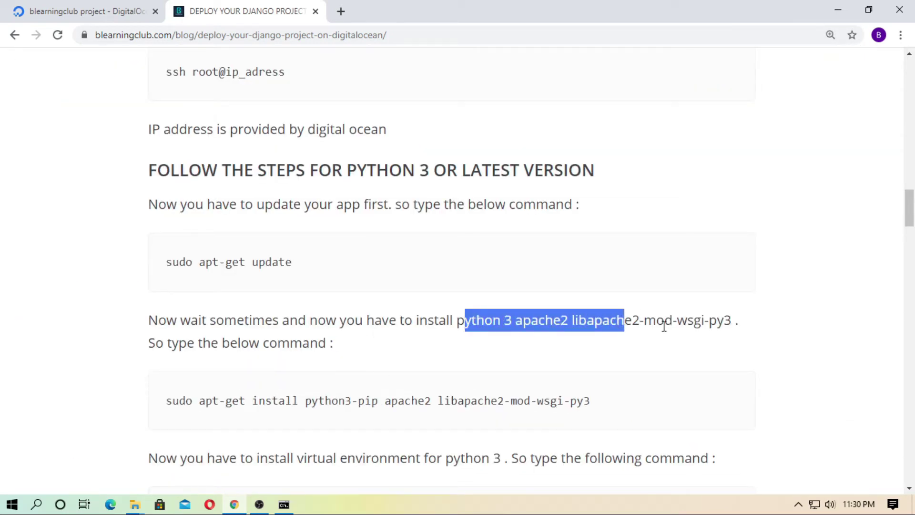
{"action": "left_click", "coordinate": [432, 358]}
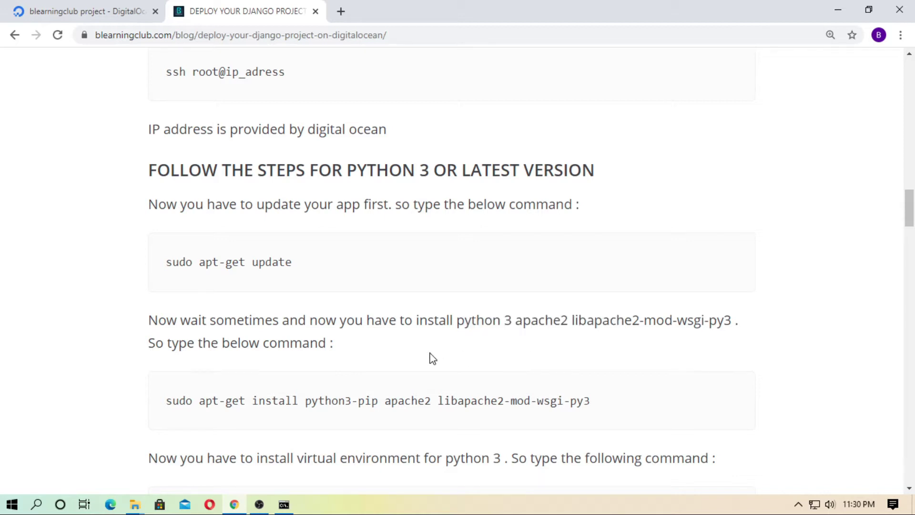
{"action": "scroll", "coordinate": [439, 355], "scroll_direction": "down", "scroll_amount": 3}
{"action": "left_click_drag", "start_coordinate": [168, 270], "coordinate": [623, 275]}
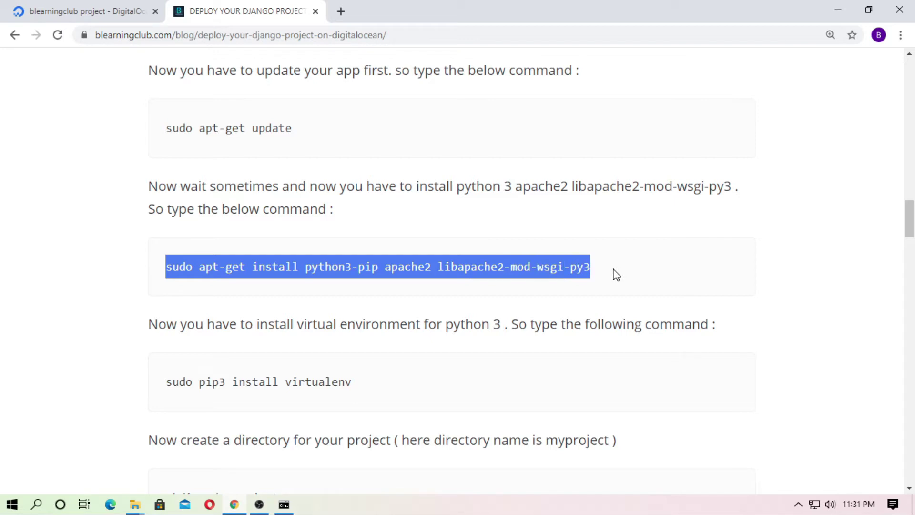
Step: Run the pasted apt-get install for python3-pip, apache2 and libapache2-mod-wsgi-py3, answering y for 62 new packages
{"action": "left_click", "coordinate": [285, 505]}
{"action": "right_click", "coordinate": [213, 227]}
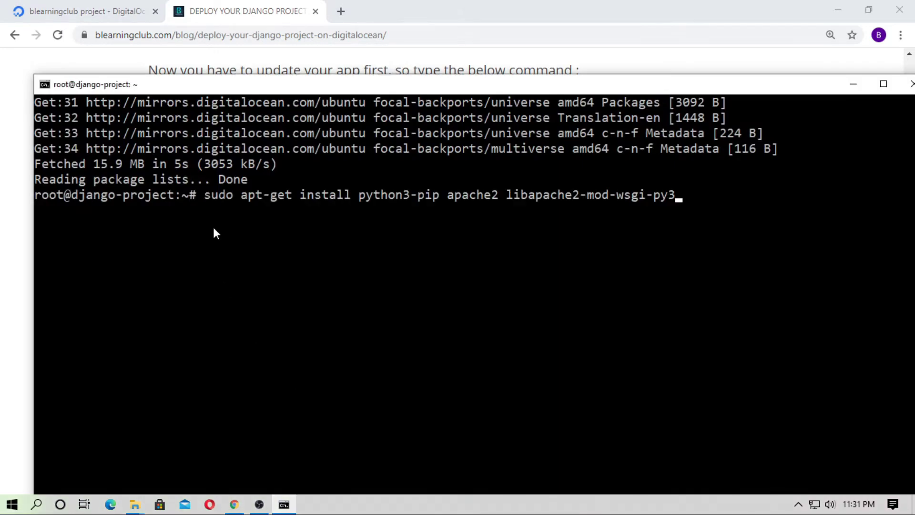
{"action": "key", "text": "Return"}
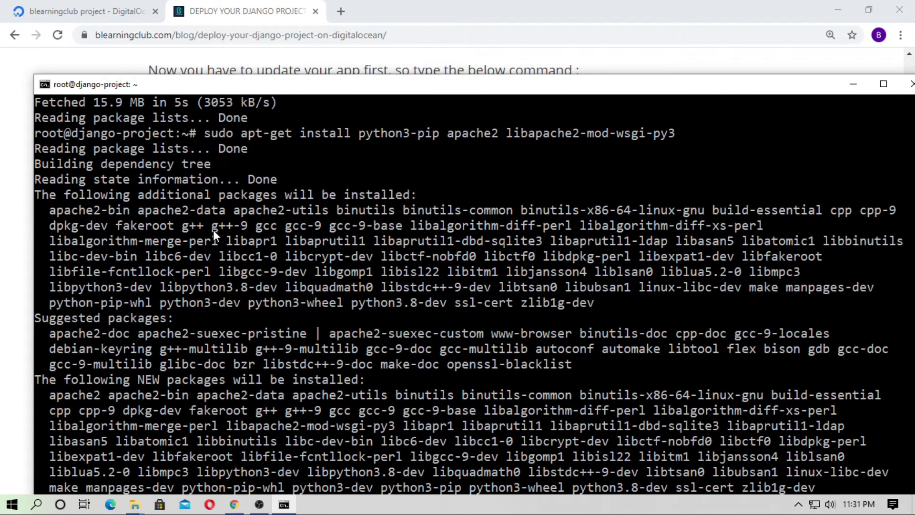
{"action": "type", "text": "y"}
{"action": "key", "text": "Return"}
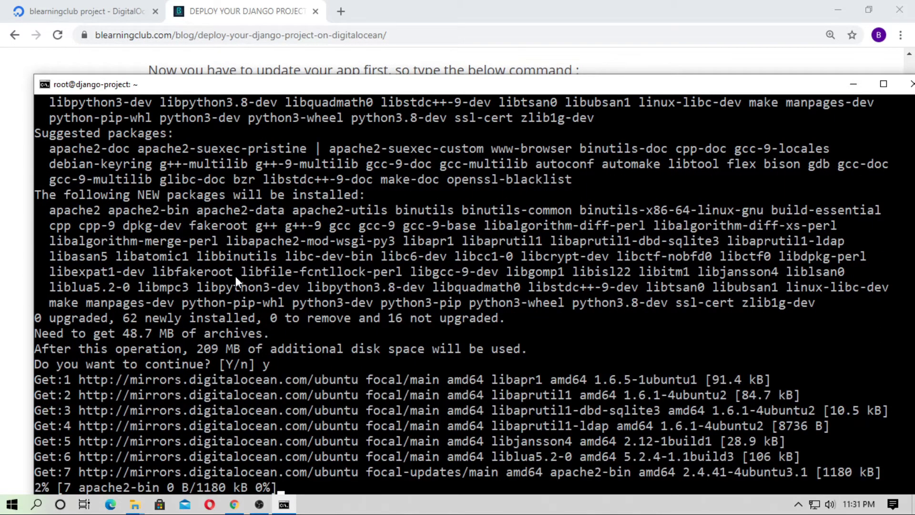
{"action": "left_click", "coordinate": [847, 86]}
{"action": "scroll", "coordinate": [434, 214], "scroll_direction": "down", "scroll_amount": 3}
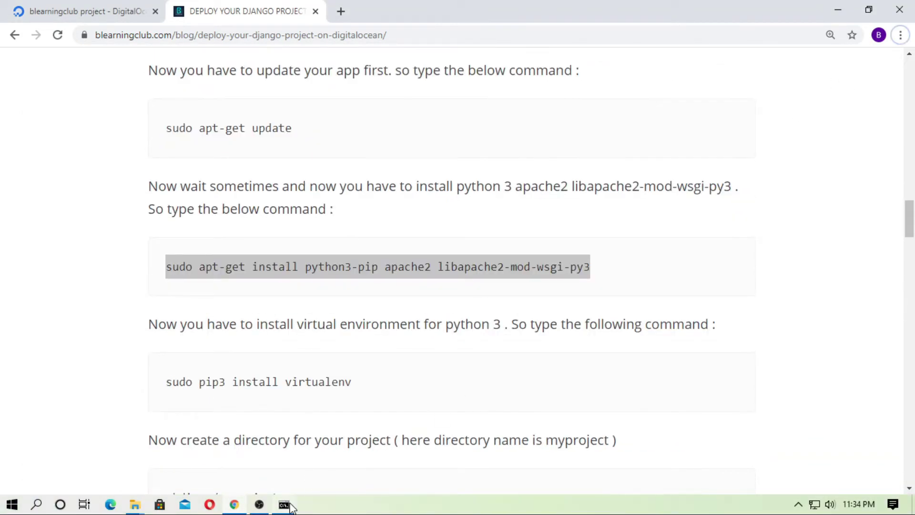
{"action": "left_click", "coordinate": [291, 506]}
{"action": "left_click_drag", "start_coordinate": [431, 367], "coordinate": [209, 257]}
{"action": "left_click", "coordinate": [853, 84]}
{"action": "left_click", "coordinate": [422, 358]}
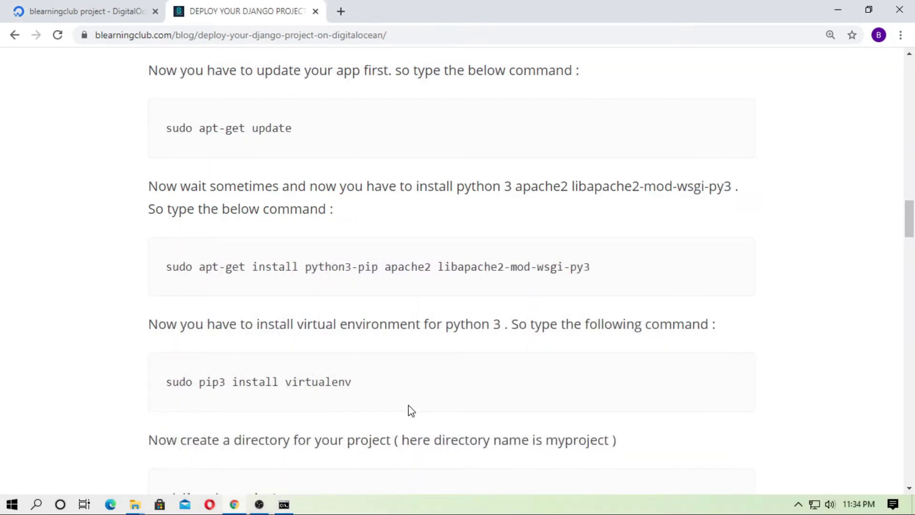
Step: Run 'sudo pip3 install virtualenv' on the droplet to install virtualenv 20.0.31
{"action": "left_click_drag", "start_coordinate": [353, 384], "coordinate": [166, 382]}
{"action": "key", "text": "ctrl+c"}
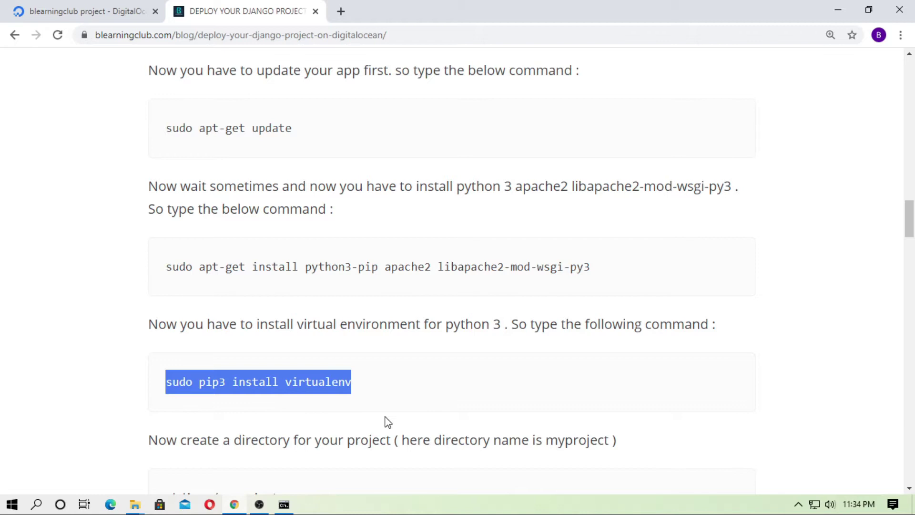
{"action": "scroll", "coordinate": [387, 422], "scroll_direction": "down", "scroll_amount": 1}
{"action": "left_click", "coordinate": [284, 504]}
{"action": "left_click", "coordinate": [279, 387]}
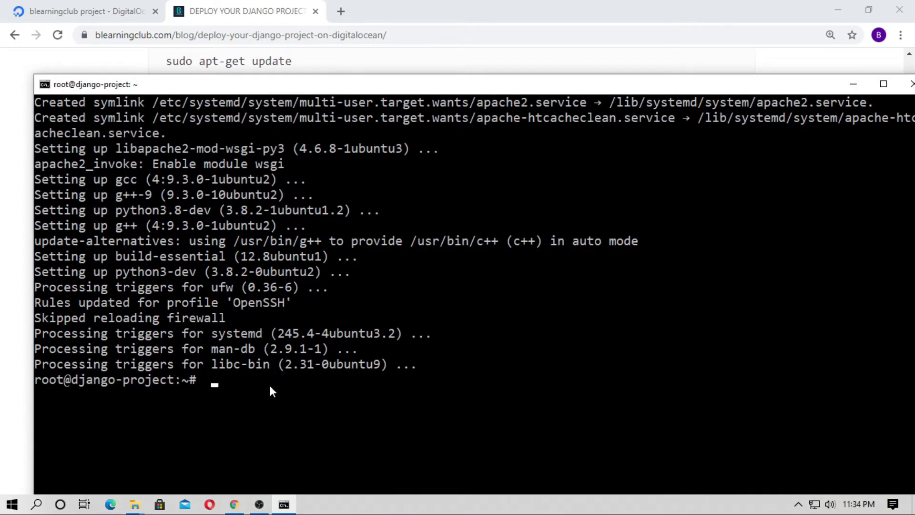
{"action": "right_click", "coordinate": [268, 383]}
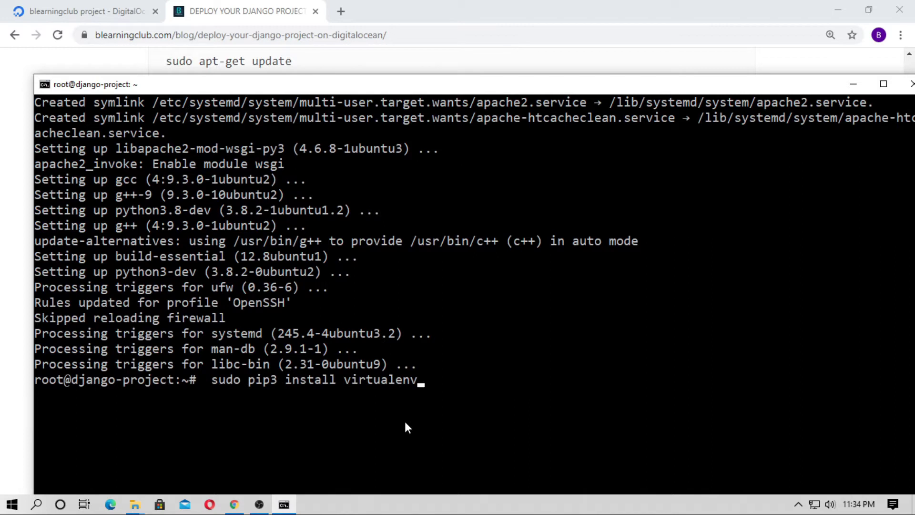
{"action": "key", "text": "Return"}
{"action": "left_click_drag", "start_coordinate": [387, 81], "coordinate": [387, 32]}
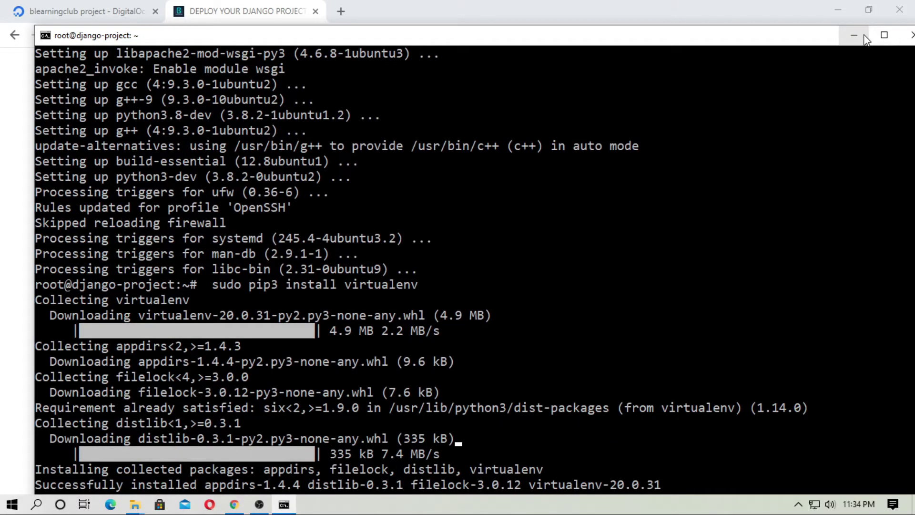
{"action": "scroll", "coordinate": [464, 245], "scroll_direction": "down", "scroll_amount": 4}
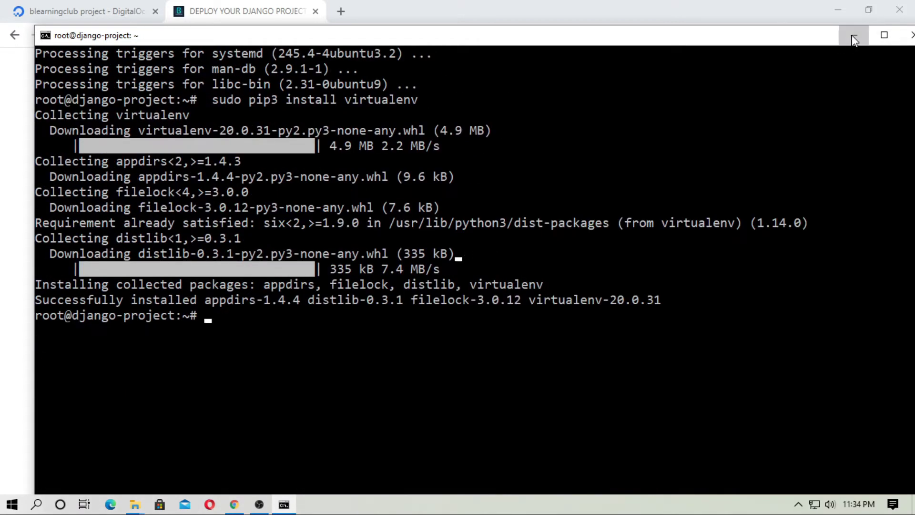
{"action": "left_click", "coordinate": [852, 36]}
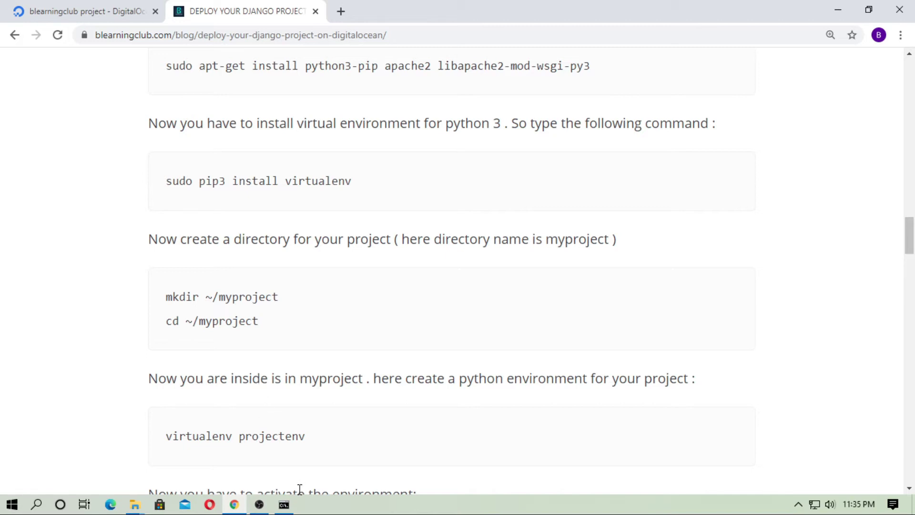
Step: List the home folder, then move to the filesystem root with cd / and list it
{"action": "left_click", "coordinate": [284, 504]}
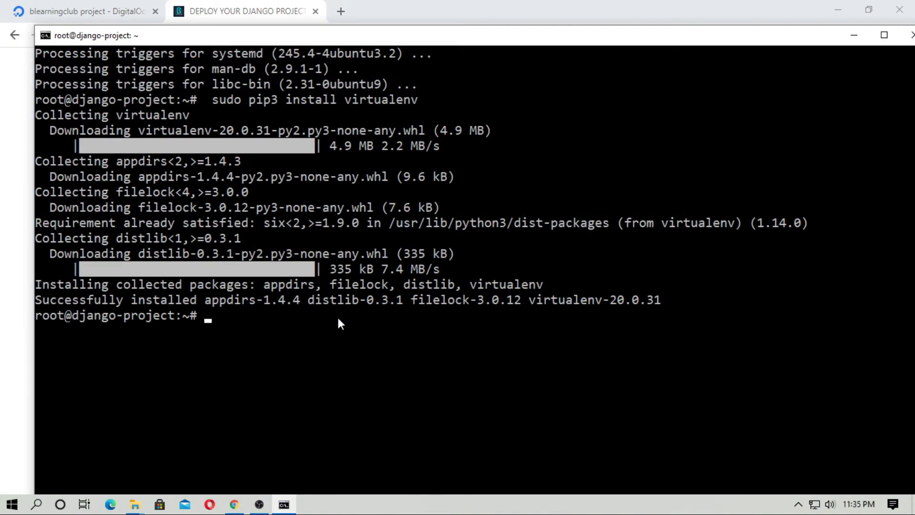
{"action": "type", "text": "ls"}
{"action": "key", "text": "Return"}
{"action": "type", "text": "cd /"}
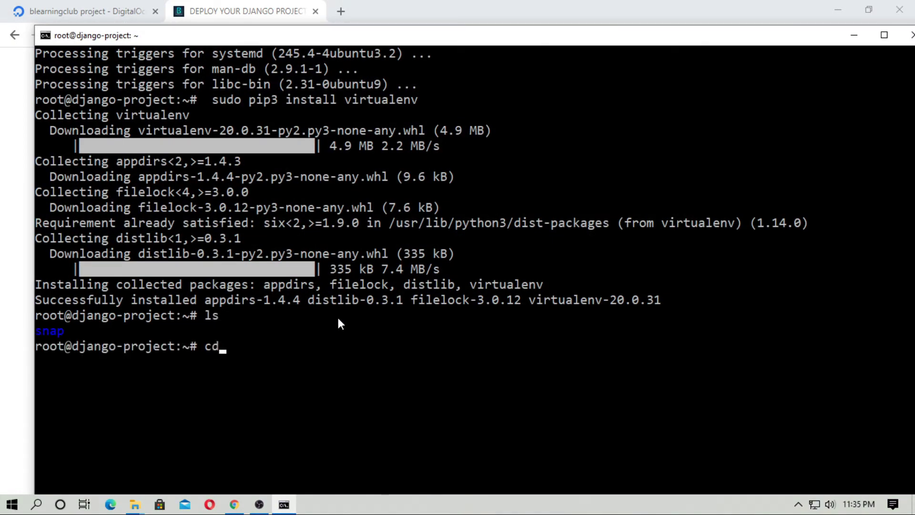
{"action": "key", "text": "Return"}
{"action": "type", "text": "ls"}
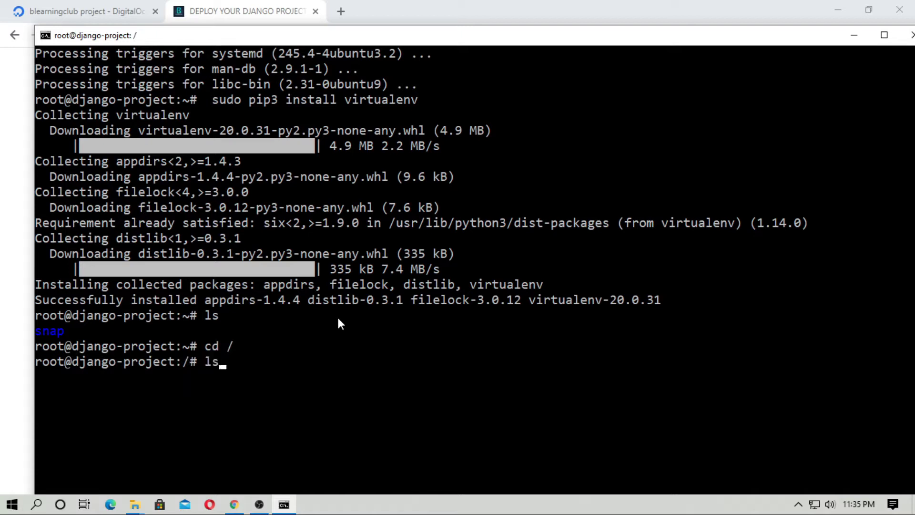
{"action": "key", "text": "Return"}
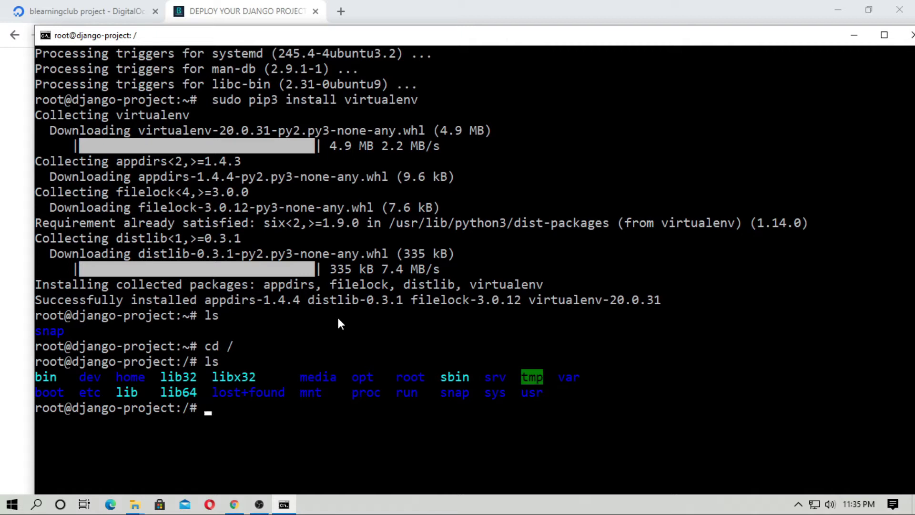
Step: Create the myproject directory at the root, confirm it with ls, and cd into it
{"action": "type", "text": "mkdir myproject"}
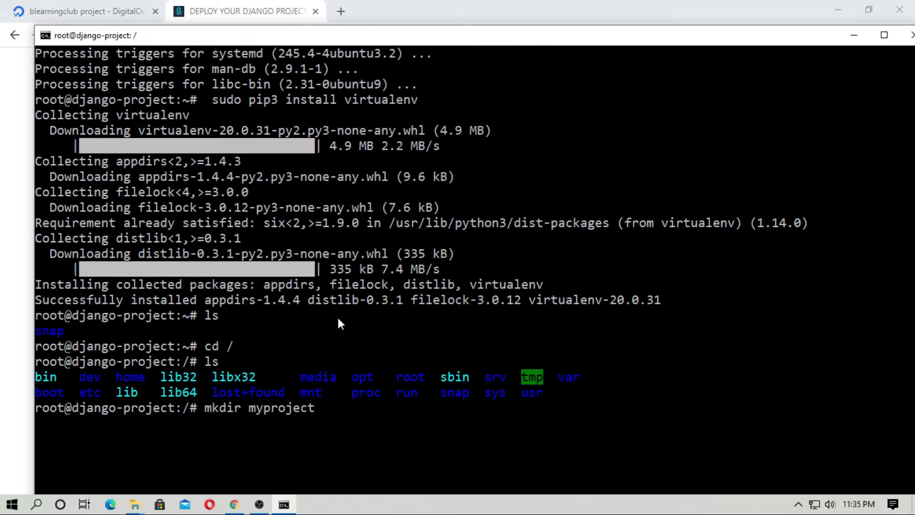
{"action": "key", "text": "Return"}
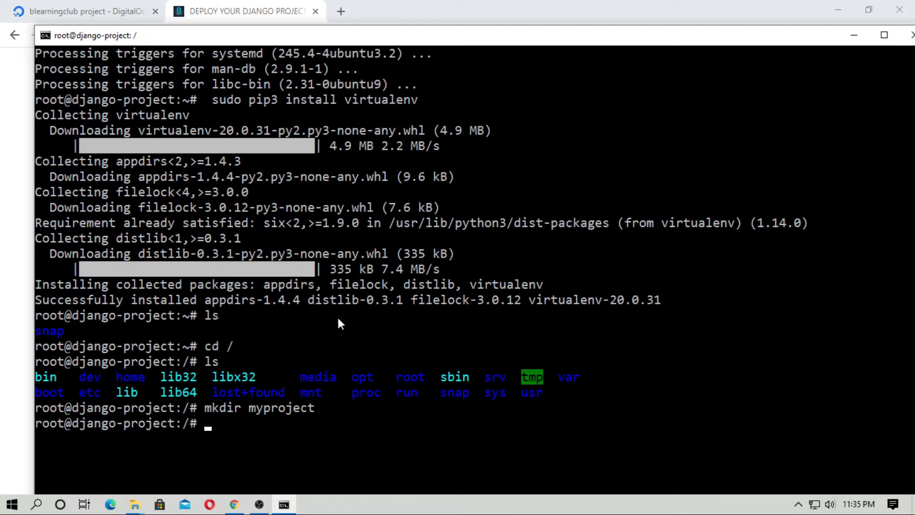
{"action": "type", "text": "ls"}
{"action": "key", "text": "Return"}
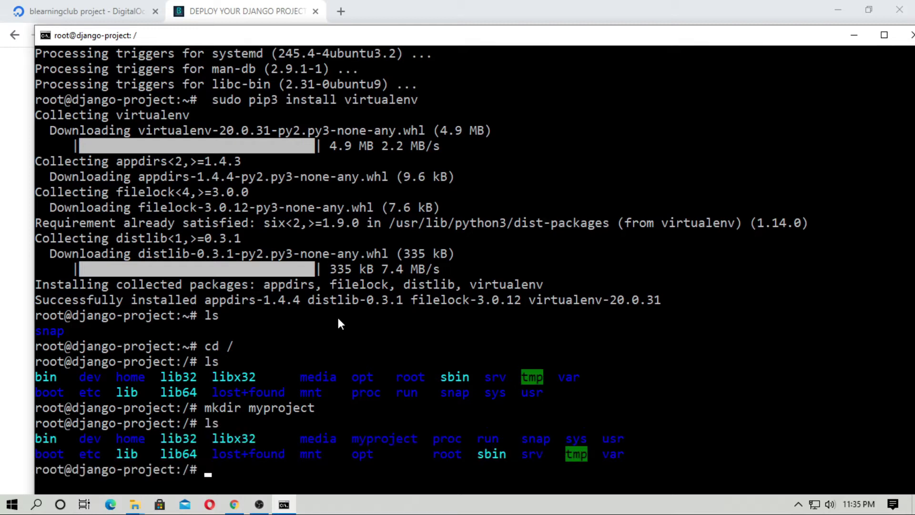
{"action": "scroll", "coordinate": [373, 322], "scroll_direction": "down", "scroll_amount": 2}
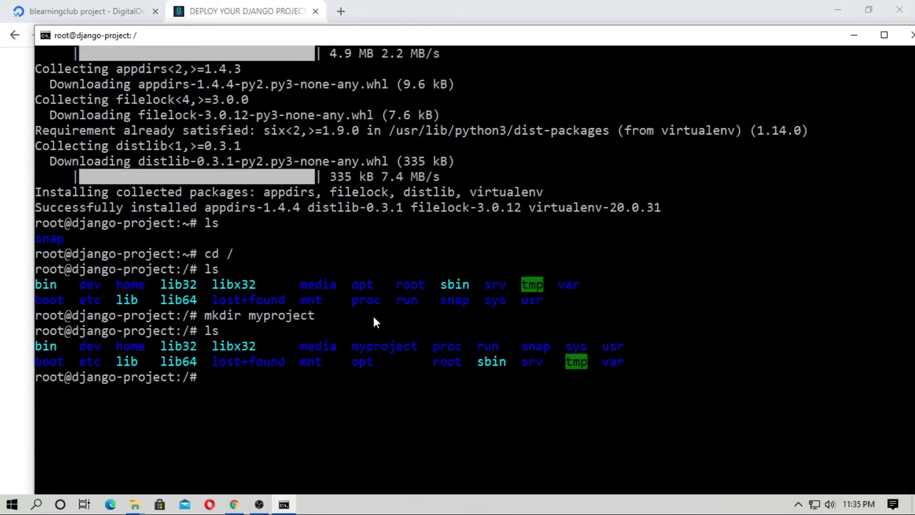
{"action": "double_click", "coordinate": [353, 345]}
{"action": "left_click", "coordinate": [241, 390]}
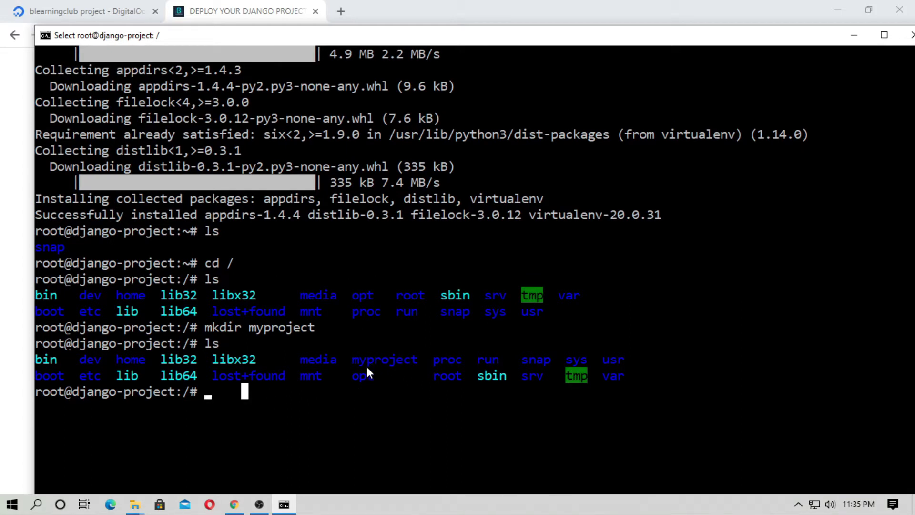
{"action": "type", "text": "cd "}
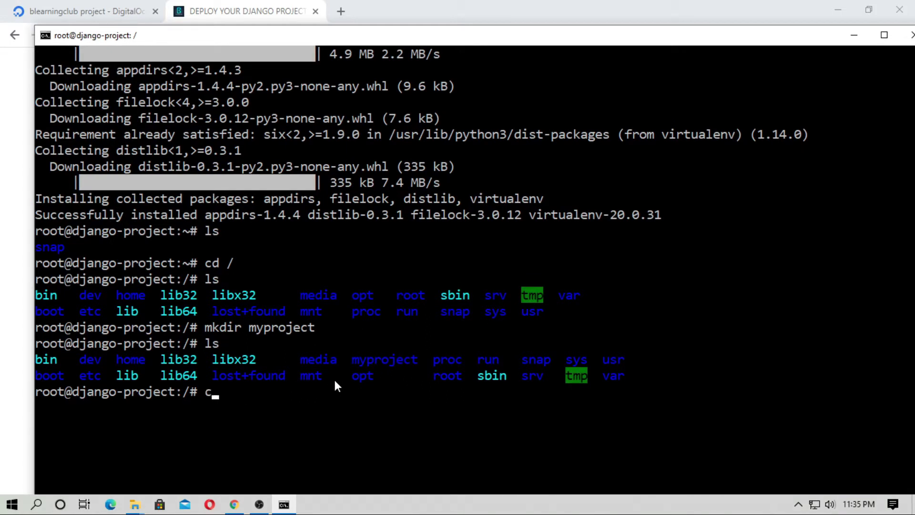
{"action": "type", "text": "my"}
{"action": "key", "text": "Tab"}
{"action": "key", "text": "Return"}
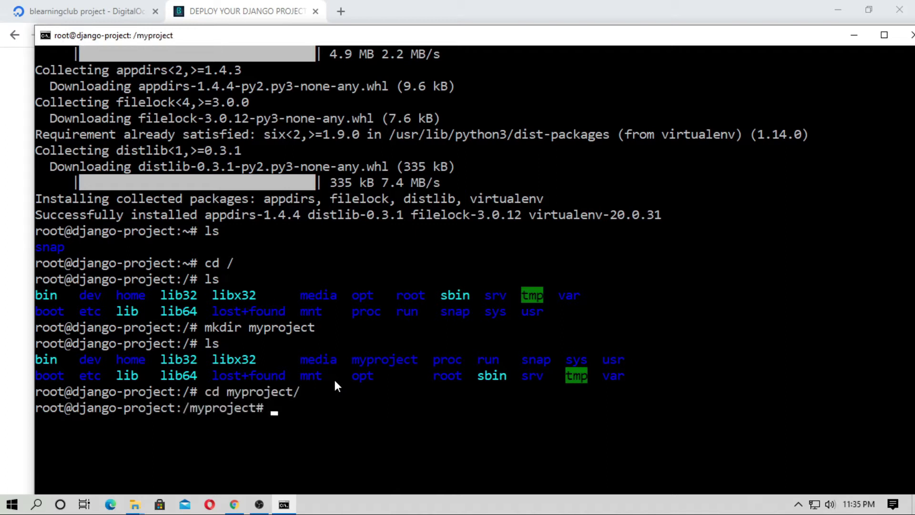
Step: Create the projectenv virtual environment with 'virtualenv projectenv' and confirm it with ls
{"action": "left_click", "coordinate": [855, 34]}
{"action": "scroll", "coordinate": [398, 334], "scroll_direction": "down", "scroll_amount": 3}
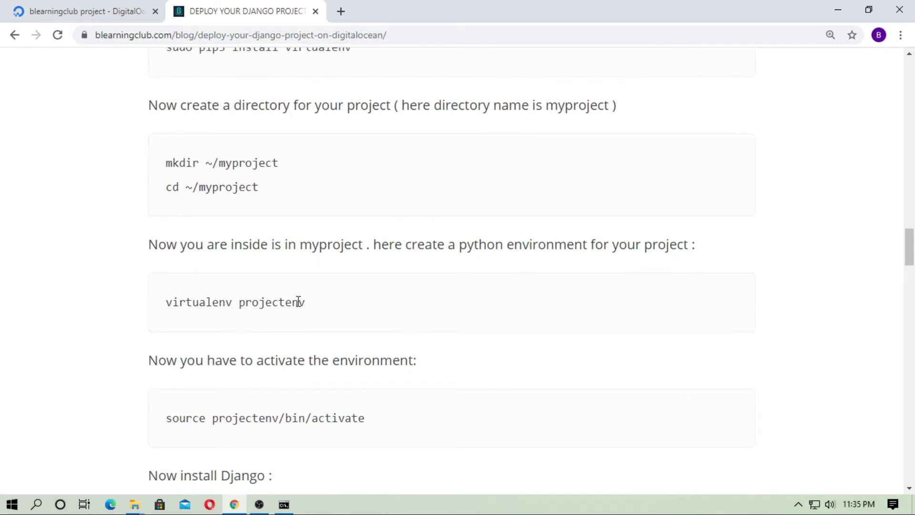
{"action": "left_click_drag", "start_coordinate": [306, 303], "coordinate": [159, 308]}
{"action": "key", "text": "ctrl+c"}
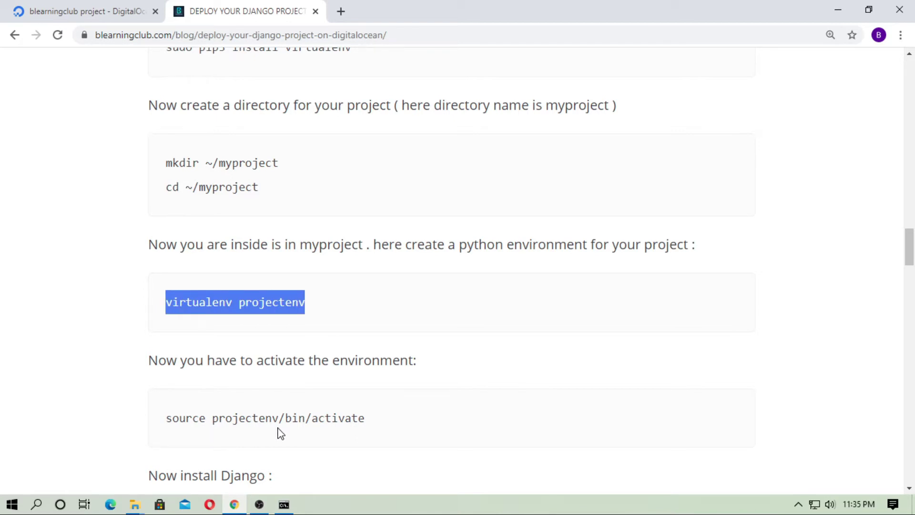
{"action": "left_click", "coordinate": [283, 504]}
{"action": "right_click", "coordinate": [307, 412]}
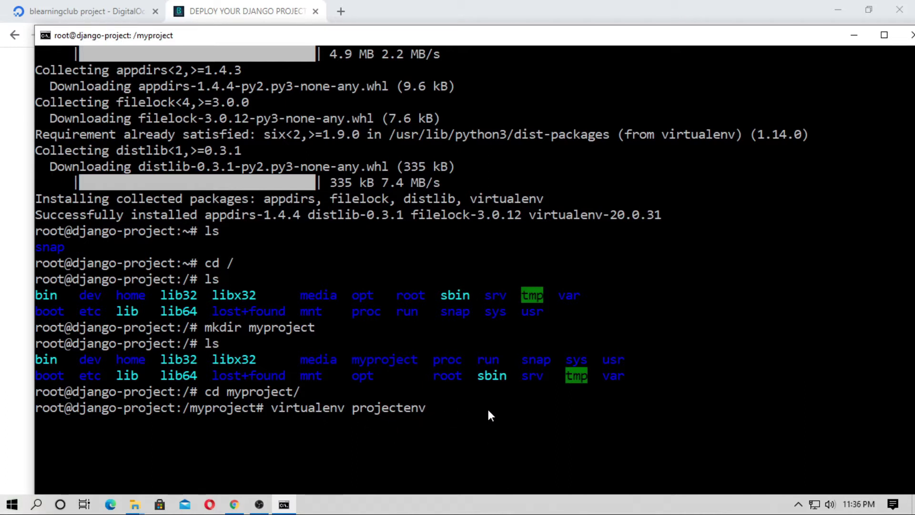
{"action": "key", "text": "Return"}
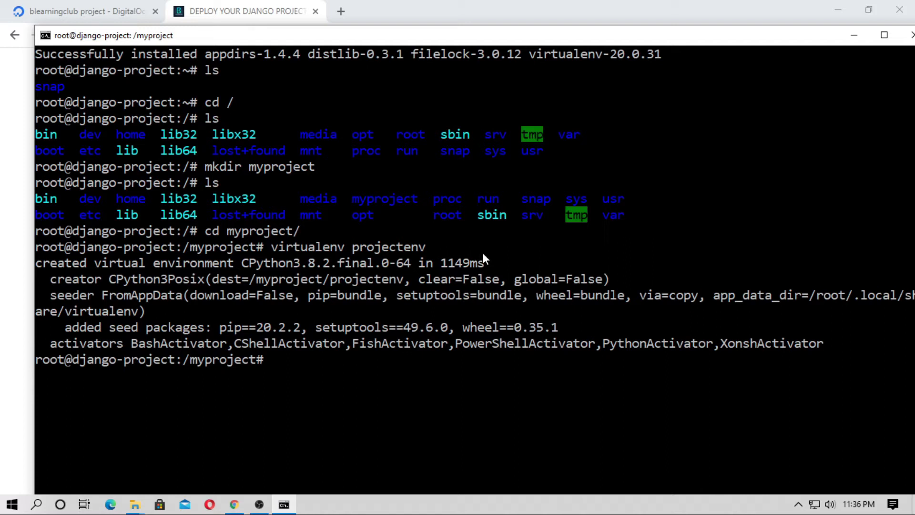
{"action": "type", "text": "ls"}
{"action": "key", "text": "Return"}
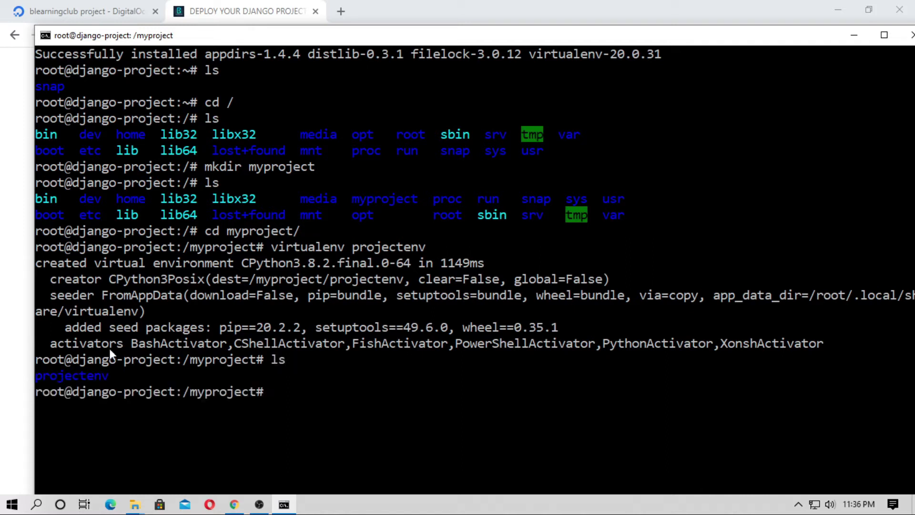
Step: Activate the environment with 'source projectenv/bin/activate'
{"action": "left_click", "coordinate": [854, 35]}
{"action": "scroll", "coordinate": [472, 357], "scroll_direction": "down", "scroll_amount": 3}
{"action": "left_click_drag", "start_coordinate": [367, 285], "coordinate": [163, 289]}
{"action": "right_click", "coordinate": [253, 282]}
{"action": "left_click", "coordinate": [269, 296]}
{"action": "left_click", "coordinate": [292, 504]}
{"action": "right_click", "coordinate": [313, 393]}
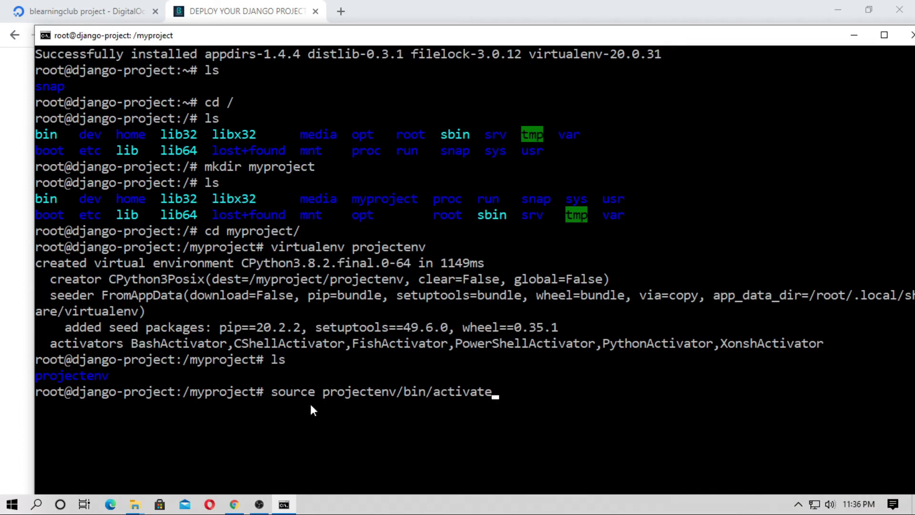
{"action": "left_click_drag", "start_coordinate": [325, 395], "coordinate": [496, 394]}
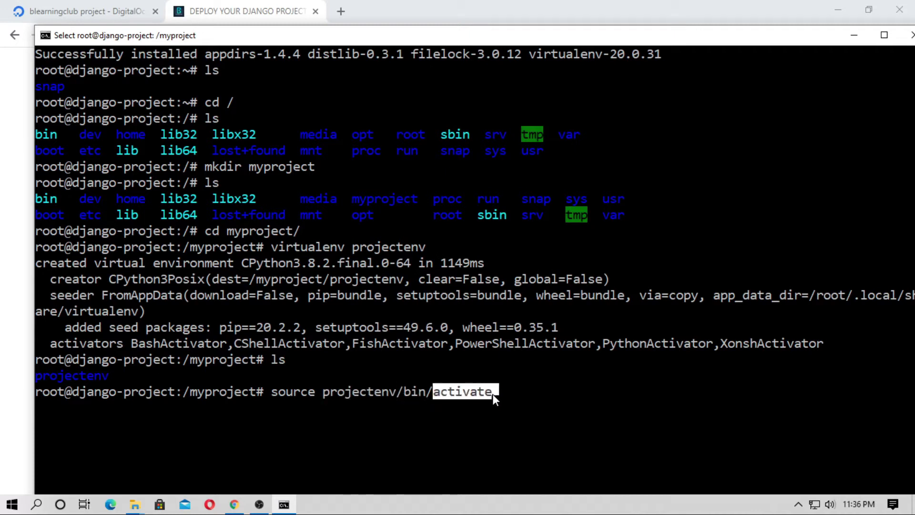
{"action": "left_click", "coordinate": [526, 389]}
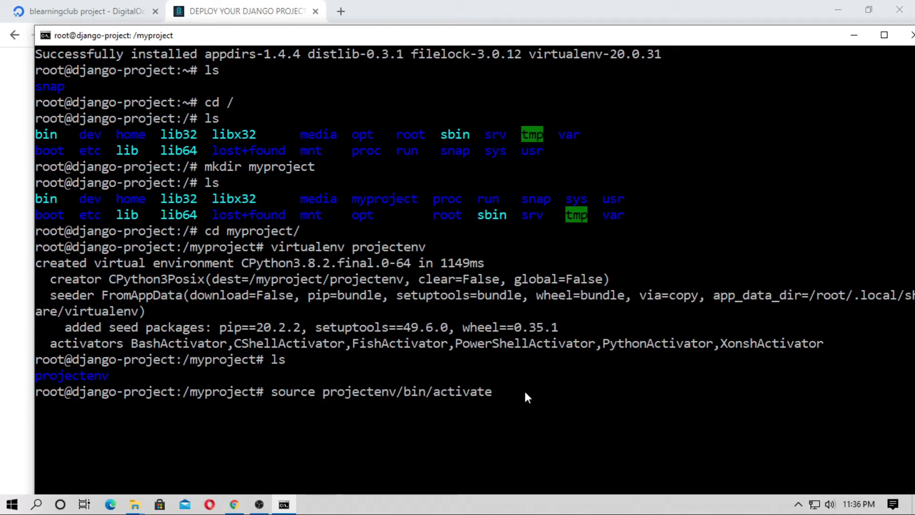
{"action": "key", "text": "Return"}
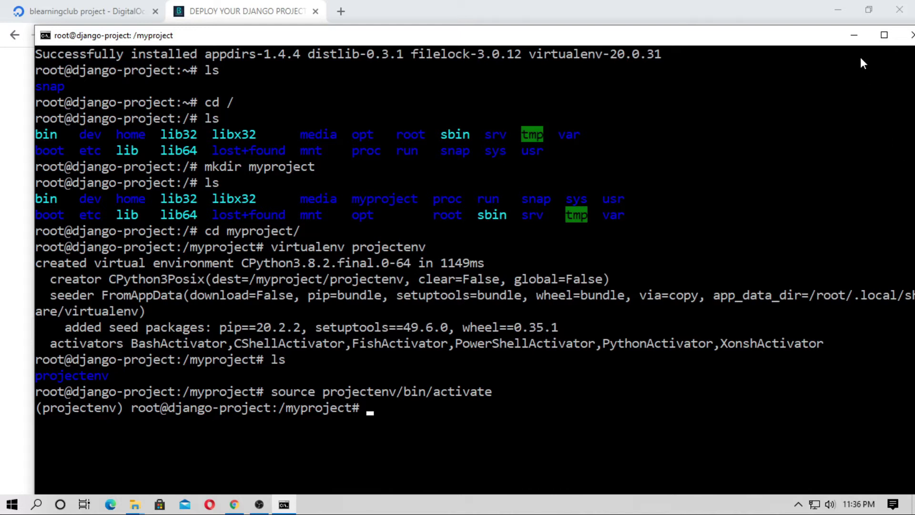
Step: Run 'pip install django' in projectenv to install Django 3.1, then scroll to the FTP upload section
{"action": "left_click", "coordinate": [854, 35]}
{"action": "scroll", "coordinate": [499, 319], "scroll_direction": "down", "scroll_amount": 3}
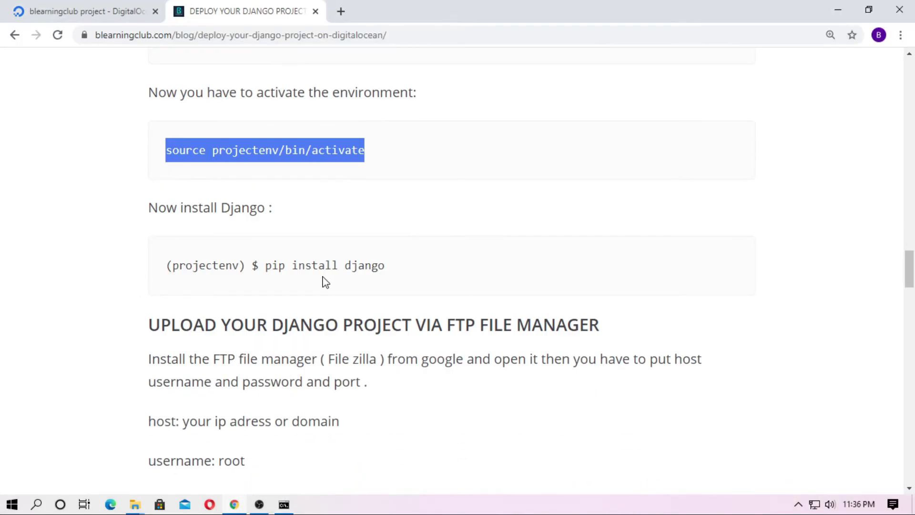
{"action": "mouse_move", "coordinate": [386, 271]}
{"action": "left_mouse_down"}
{"action": "mouse_move", "coordinate": [256, 265]}
{"action": "mouse_move", "coordinate": [400, 270]}
{"action": "left_mouse_up"}
{"action": "left_click", "coordinate": [284, 504]}
{"action": "right_click", "coordinate": [426, 414]}
{"action": "key", "text": "Return"}
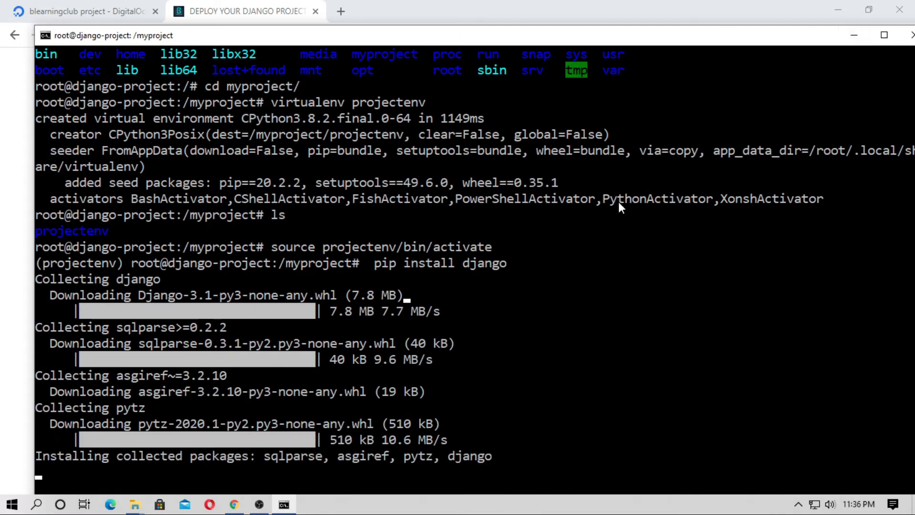
{"action": "left_click", "coordinate": [854, 34]}
{"action": "scroll", "coordinate": [636, 312], "scroll_direction": "down", "scroll_amount": 4}
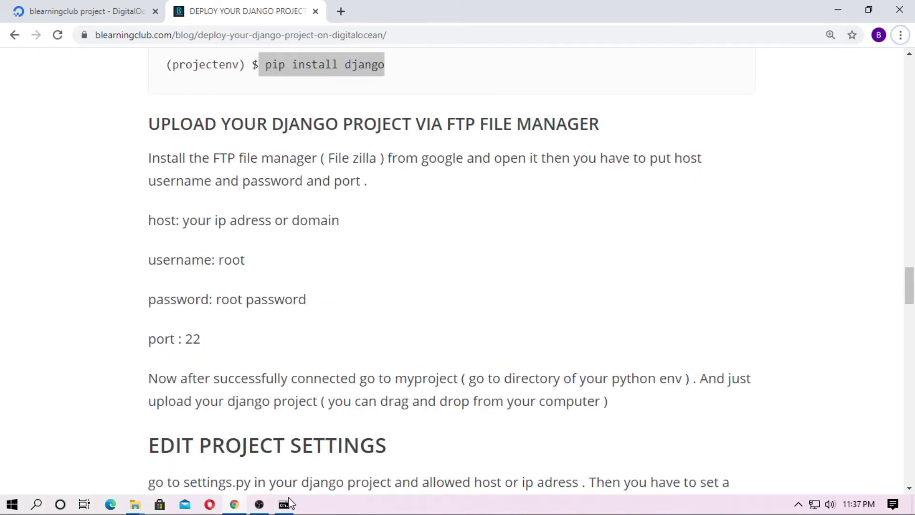
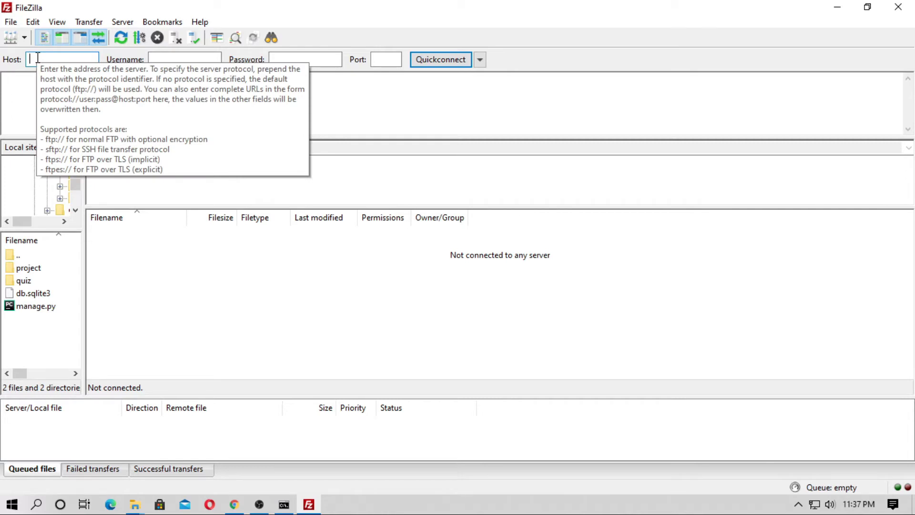
Step: Enter host 167.71.235.91, username root and the account password in FileZilla's quickconnect fields
{"action": "left_click", "coordinate": [234, 504]}
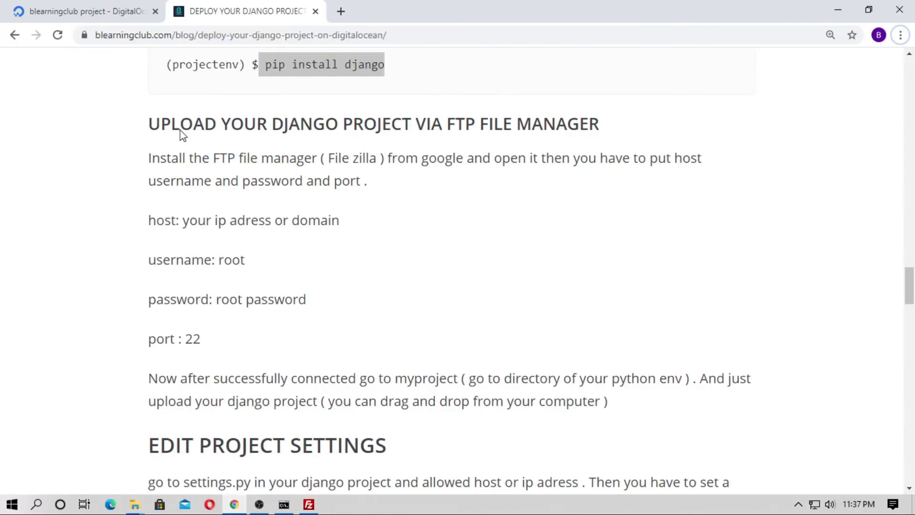
{"action": "key", "text": "ctrl+Tab"}
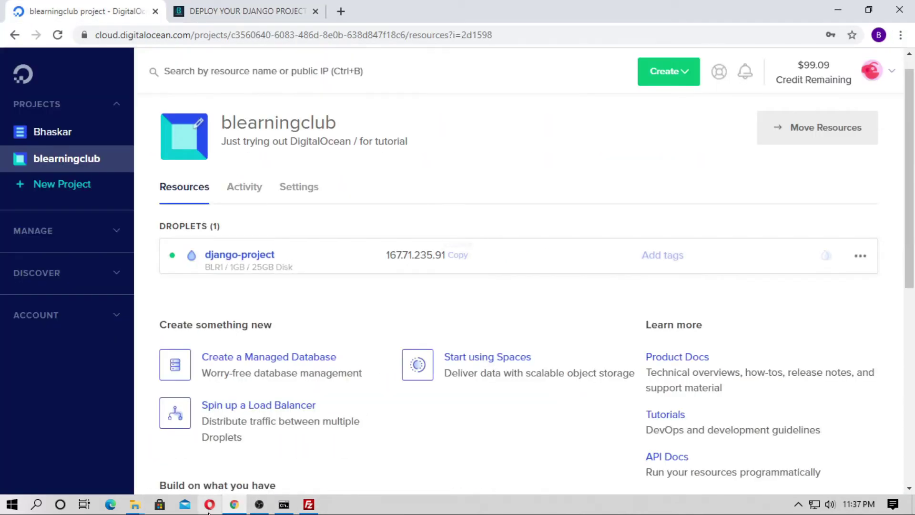
{"action": "left_click", "coordinate": [310, 506]}
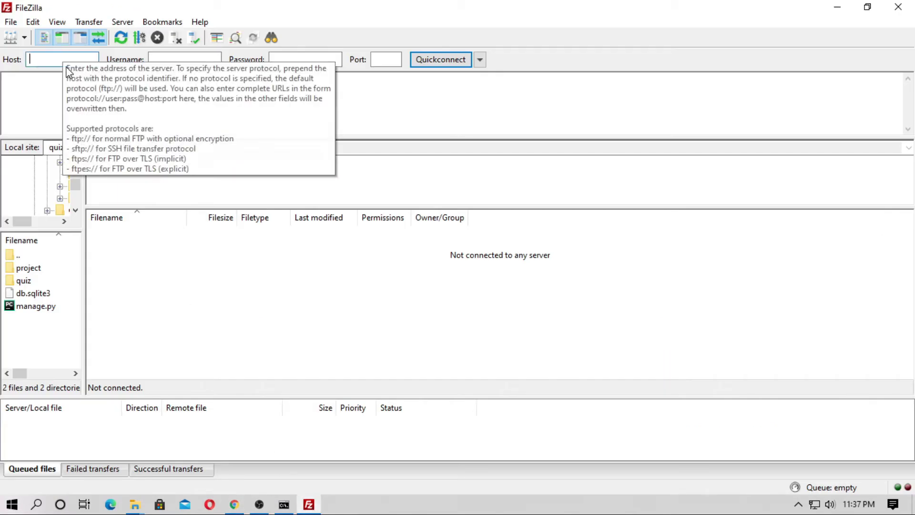
{"action": "type", "text": "167.71.235.91"}
{"action": "left_click", "coordinate": [148, 59]}
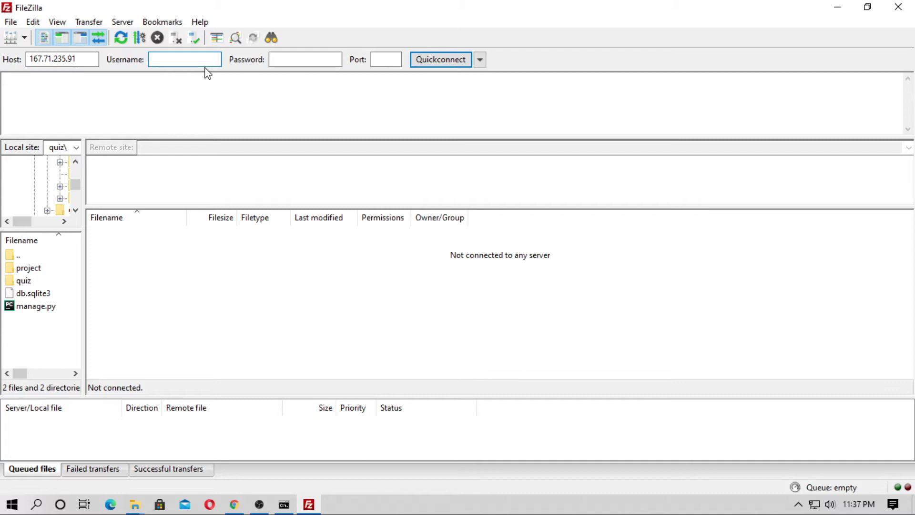
{"action": "type", "text": "root"}
{"action": "left_click", "coordinate": [299, 59]}
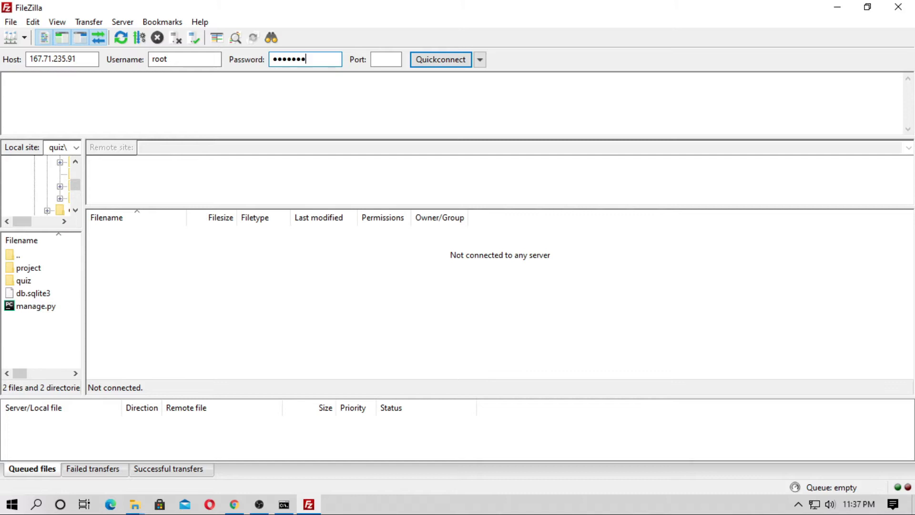
{"action": "left_click", "coordinate": [389, 60]}
Step: Set port 22, connect over SFTP, and trust the server's host key
{"action": "type", "text": "22"}
{"action": "left_click", "coordinate": [442, 63]}
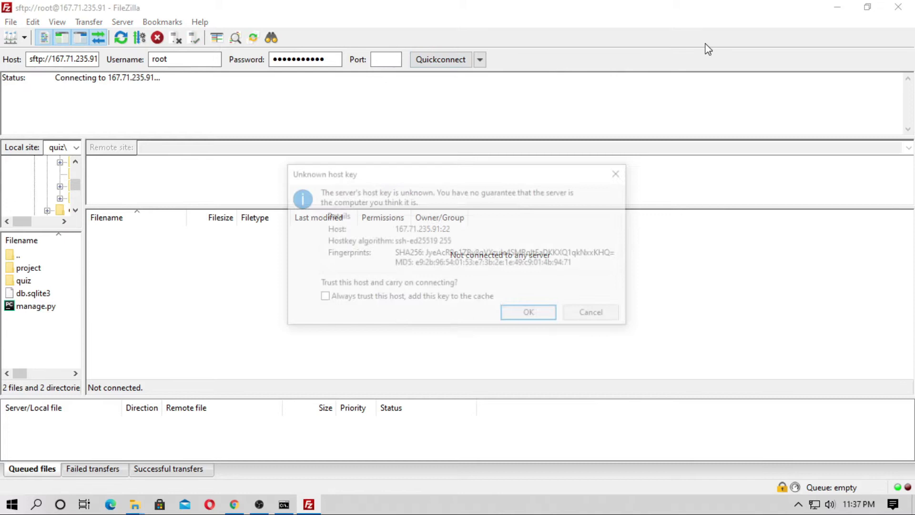
{"action": "left_click", "coordinate": [533, 319]}
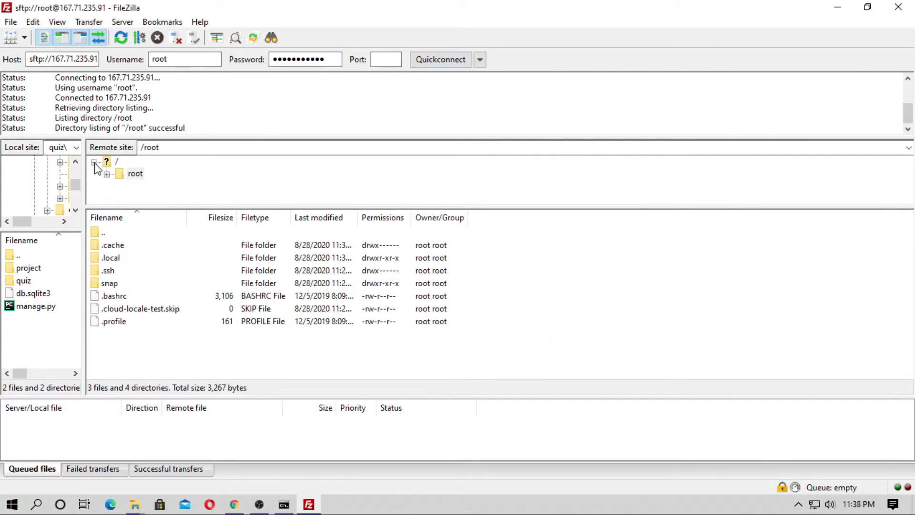
Step: Browse the remote pane from / into /myproject, checking projectenv along the way
{"action": "left_click", "coordinate": [95, 162]}
{"action": "scroll", "coordinate": [138, 310], "scroll_direction": "down", "scroll_amount": 4}
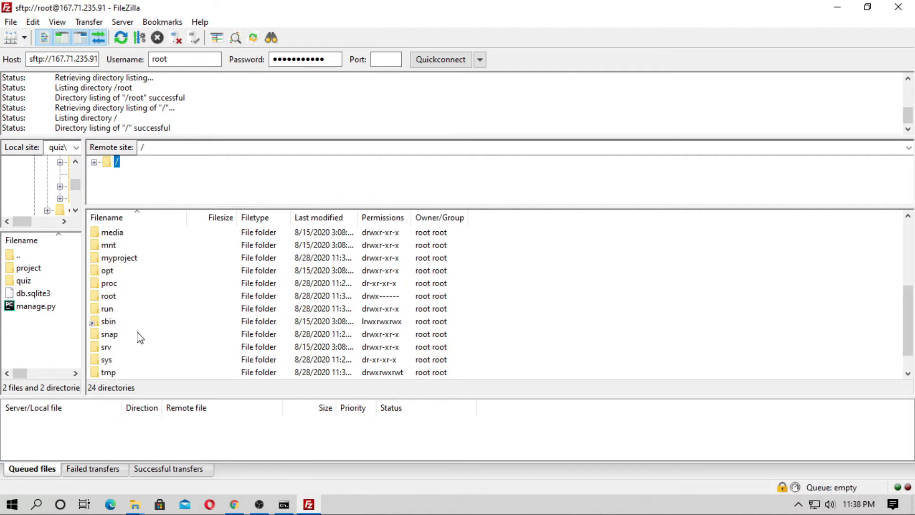
{"action": "double_click", "coordinate": [132, 260]}
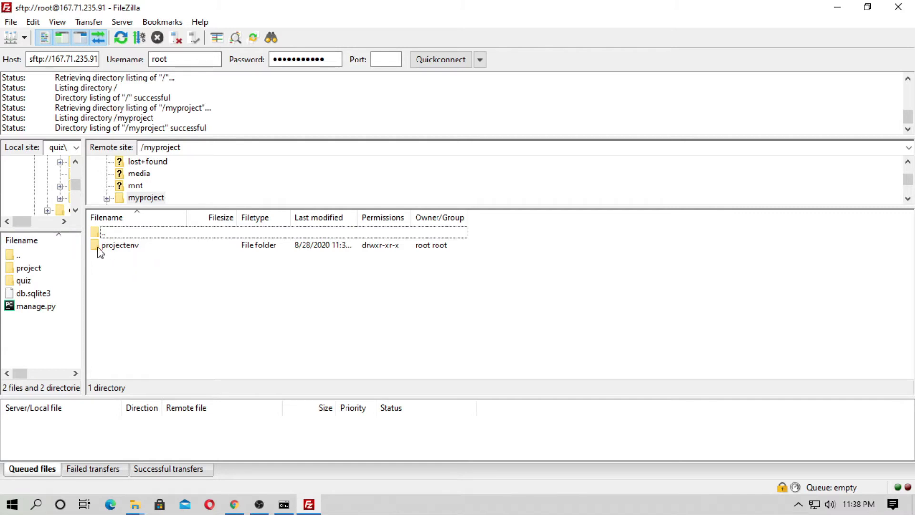
{"action": "double_click", "coordinate": [122, 247]}
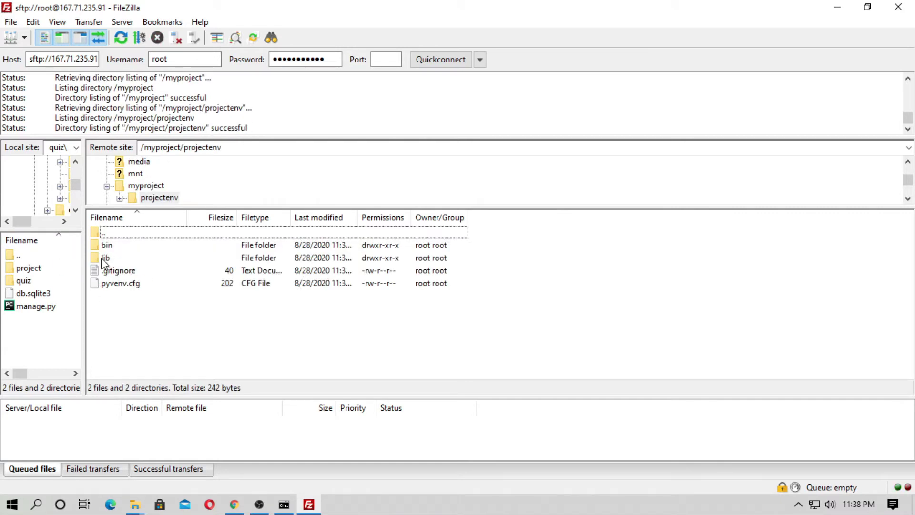
{"action": "left_click", "coordinate": [151, 186]}
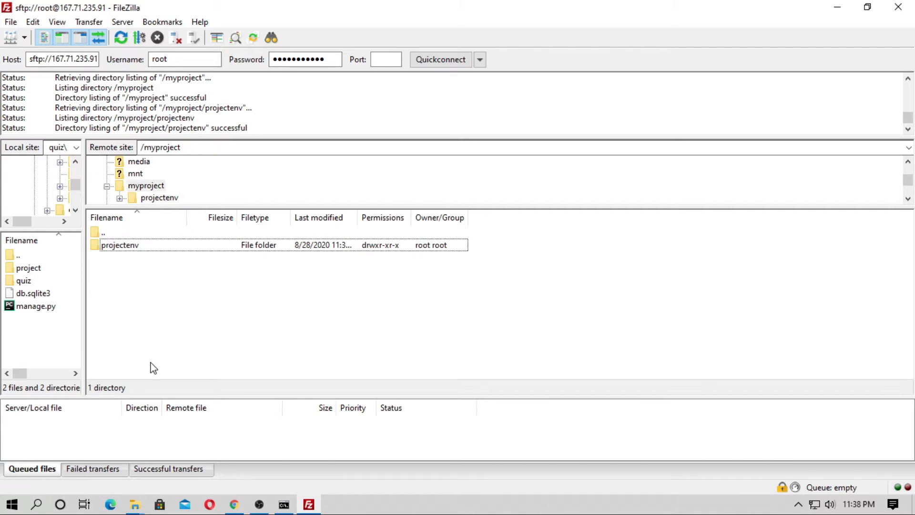
Step: Drag the local story book folder from the django is cool window onto remote /myproject
{"action": "mouse_move", "coordinate": [143, 503]}
{"action": "left_click", "coordinate": [95, 468]}
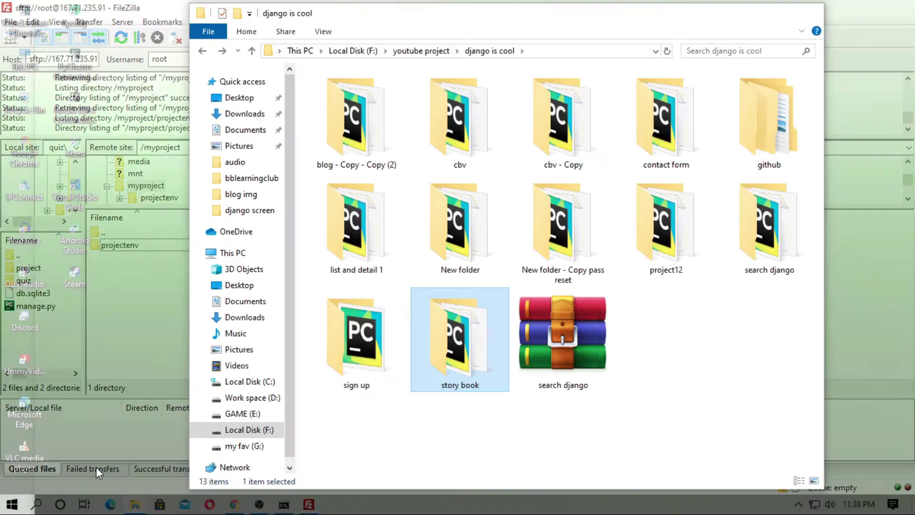
{"action": "left_click_drag", "start_coordinate": [506, 34], "coordinate": [592, 105]}
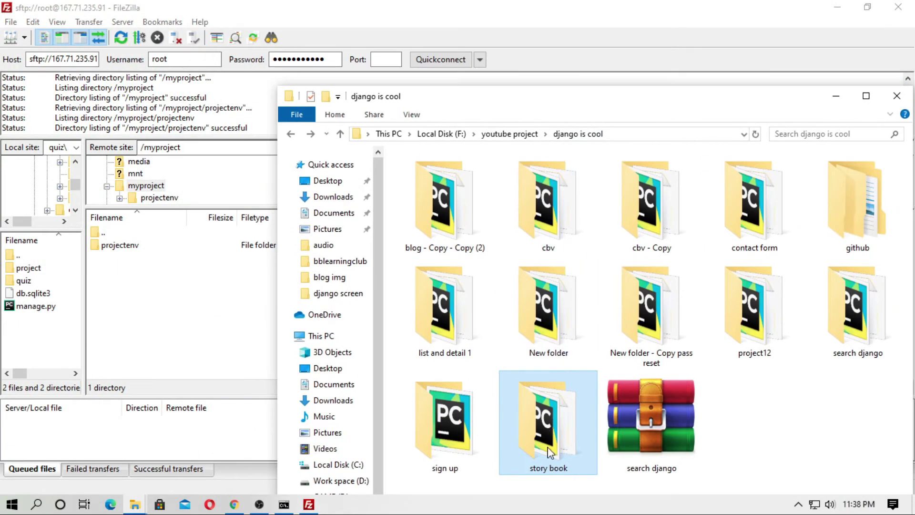
{"action": "left_click_drag", "start_coordinate": [540, 408], "coordinate": [129, 250]}
{"action": "left_click", "coordinate": [839, 97]}
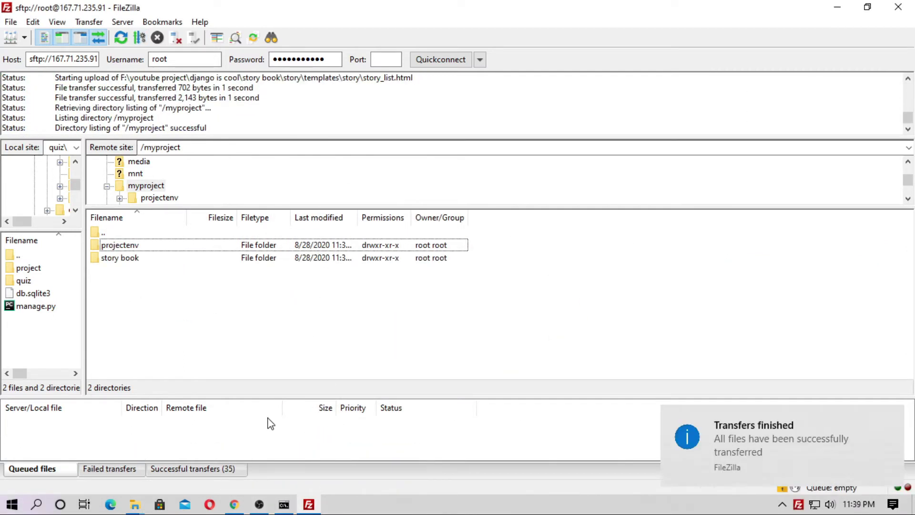
{"action": "key", "text": "alt"}
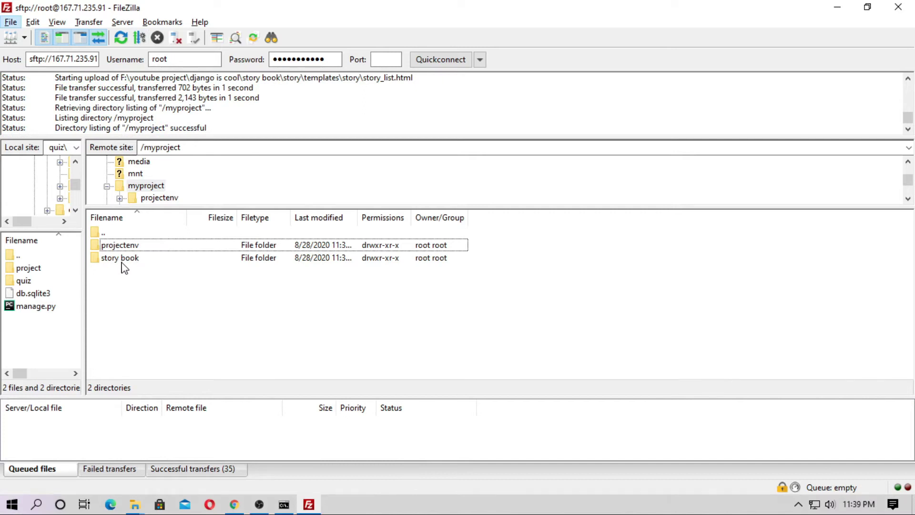
Step: Rename the remote story book folder to story_book
{"action": "left_click", "coordinate": [123, 261]}
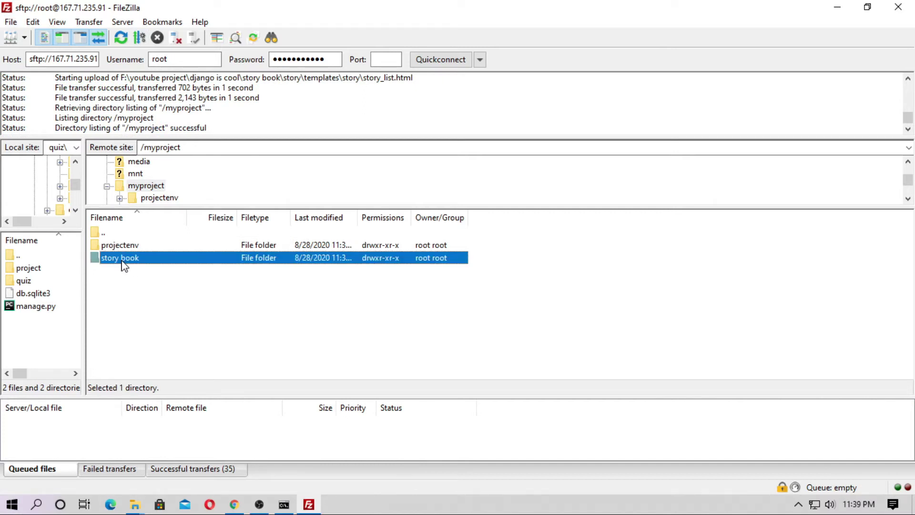
{"action": "right_click", "coordinate": [122, 261]}
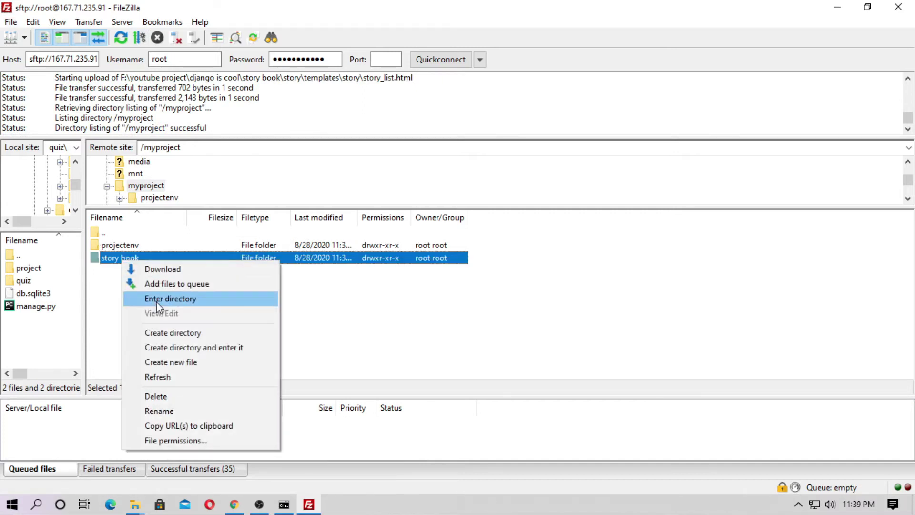
{"action": "left_click", "coordinate": [192, 411]}
{"action": "left_click", "coordinate": [123, 258]}
{"action": "key", "text": "BackSpace"}
{"action": "type", "text": "_"}
{"action": "key", "text": "Return"}
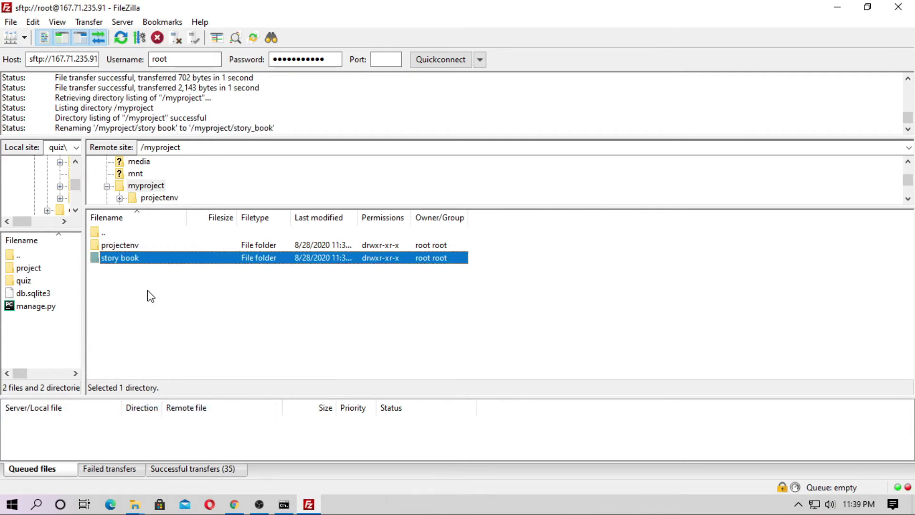
Step: Review the tutorial's ALLOWED_HOSTS and STATIC settings, then open the story_book folder in FileZilla
{"action": "key", "text": "alt+Tab"}
{"action": "scroll", "coordinate": [390, 274], "scroll_direction": "down", "scroll_amount": 1}
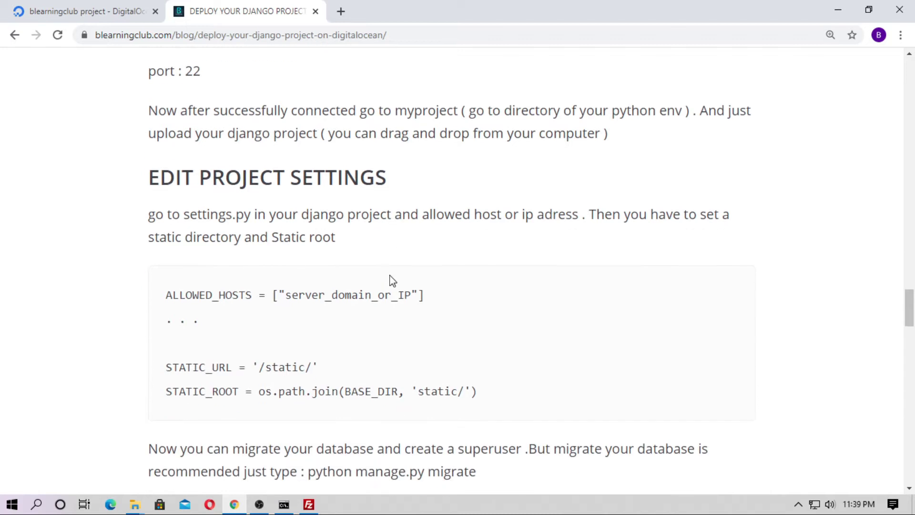
{"action": "scroll", "coordinate": [395, 281], "scroll_direction": "down", "scroll_amount": 1}
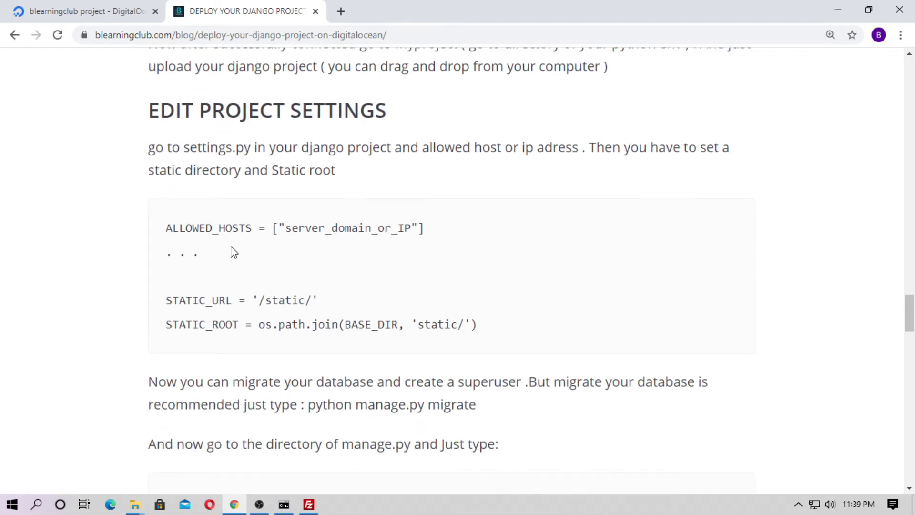
{"action": "left_click_drag", "start_coordinate": [168, 233], "coordinate": [265, 228]}
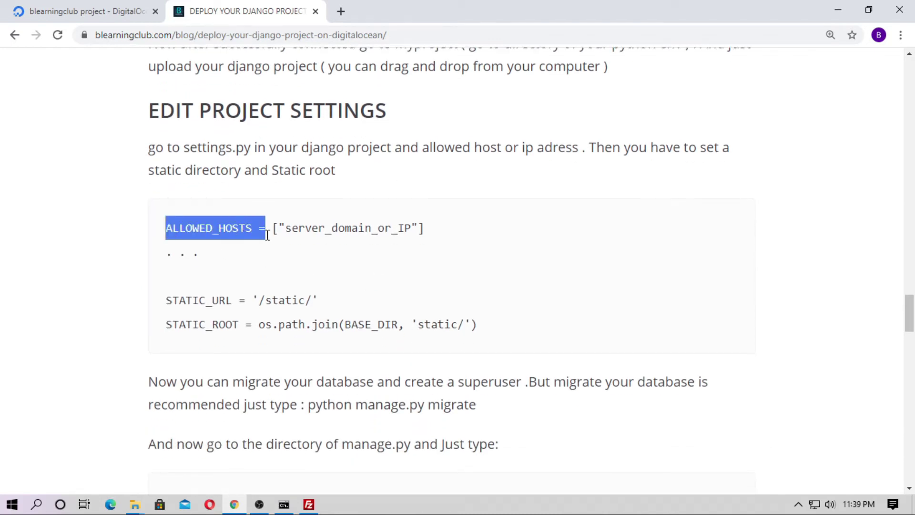
{"action": "left_click", "coordinate": [257, 312]}
{"action": "left_click_drag", "start_coordinate": [168, 303], "coordinate": [496, 332]}
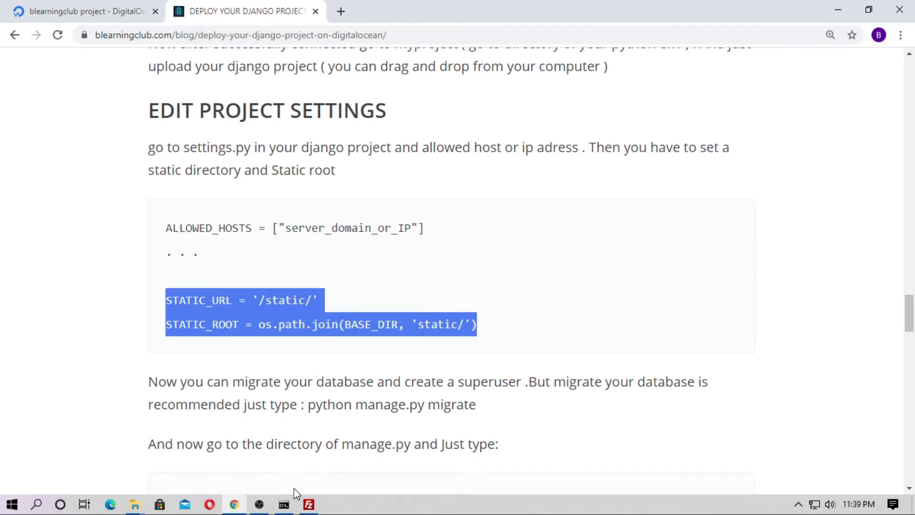
{"action": "left_click", "coordinate": [307, 500]}
{"action": "double_click", "coordinate": [145, 262]}
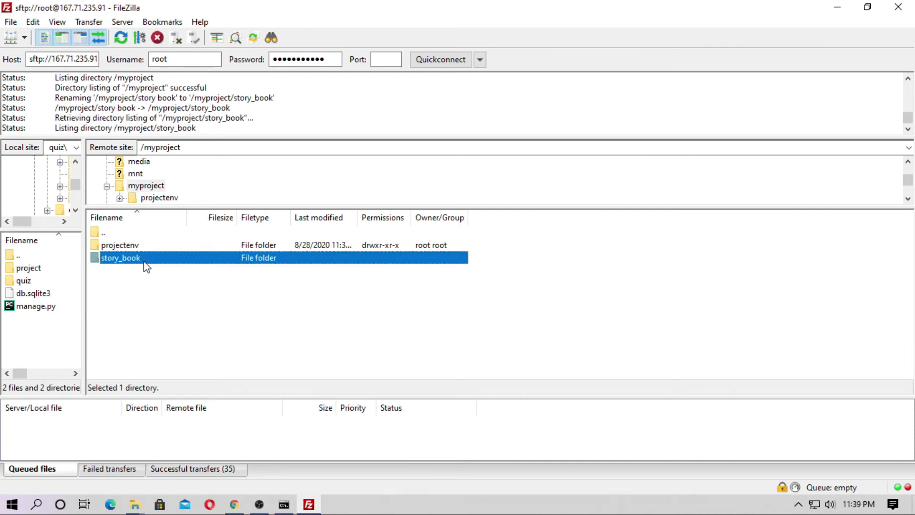
Step: Open story_book/project/settings.py from the server with View/Edit
{"action": "double_click", "coordinate": [136, 247]}
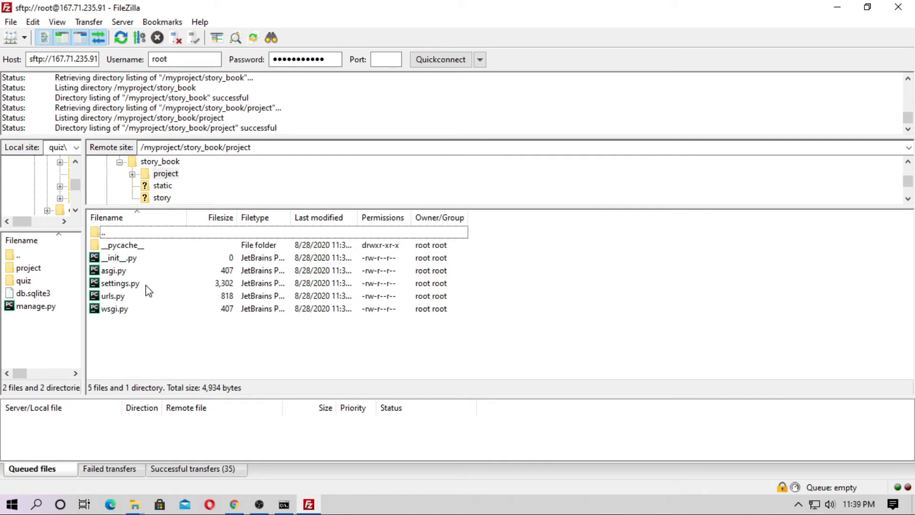
{"action": "left_click", "coordinate": [146, 286]}
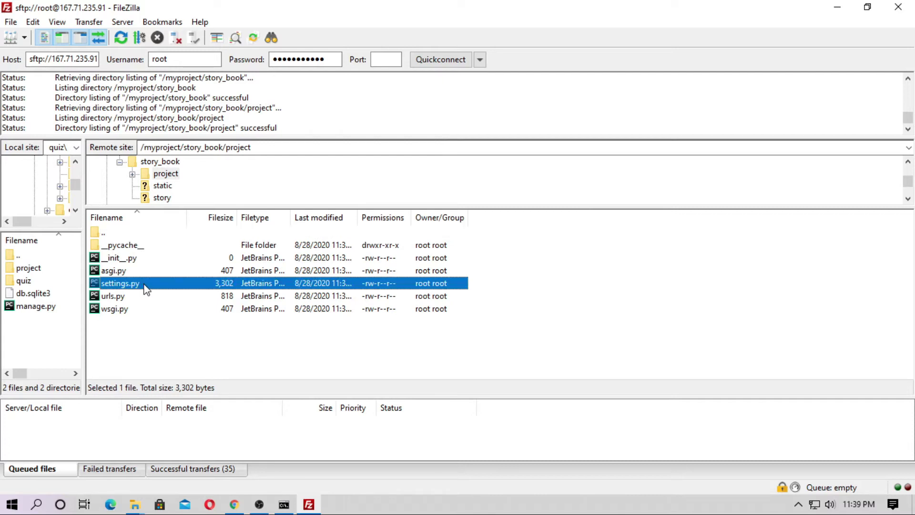
{"action": "right_click", "coordinate": [145, 289]}
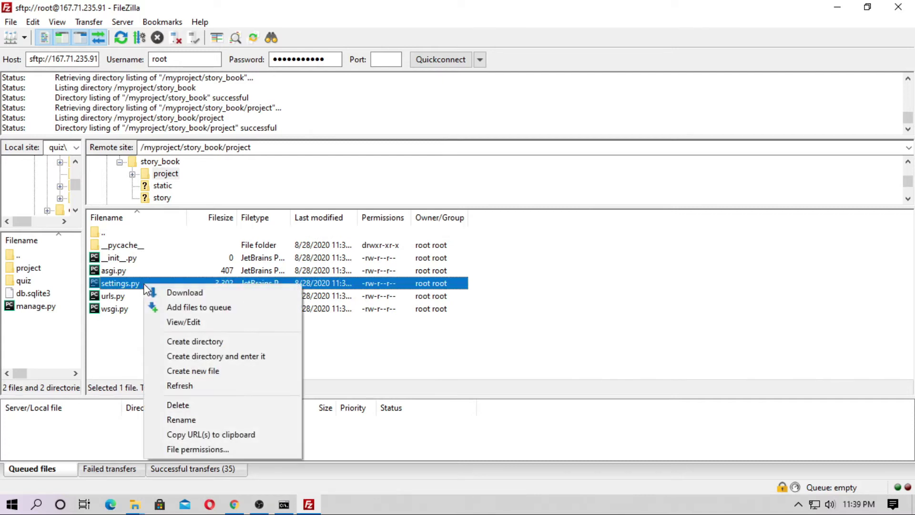
{"action": "left_click", "coordinate": [220, 327]}
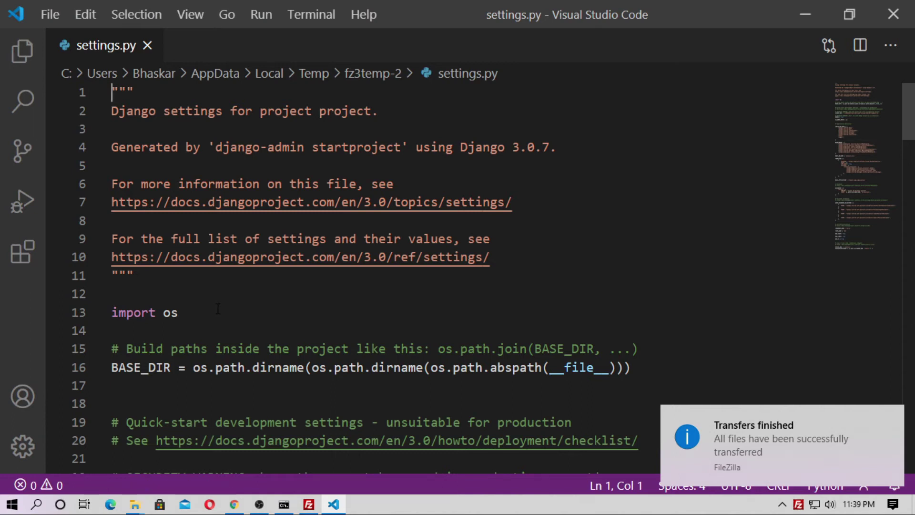
Step: Add '167.71.235.91' to ALLOWED_HOSTS in settings.py
{"action": "scroll", "coordinate": [218, 309], "scroll_direction": "down", "scroll_amount": 5}
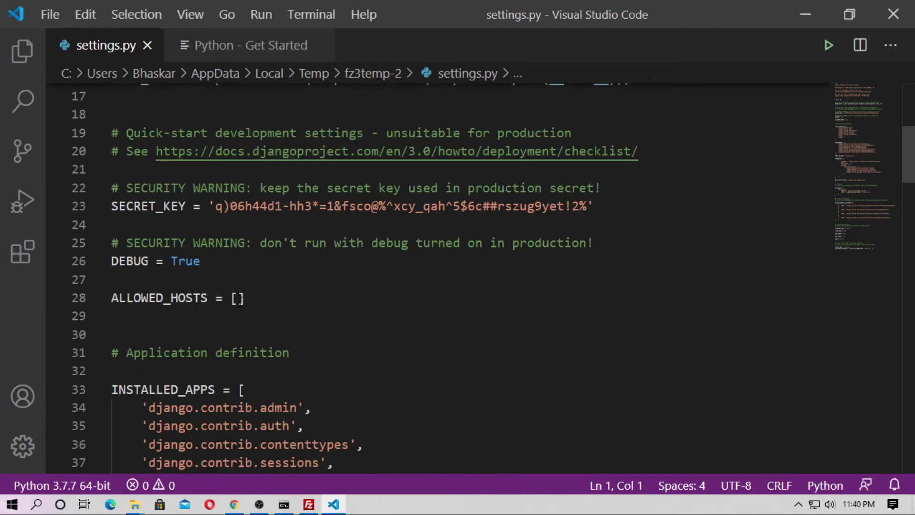
{"action": "left_click", "coordinate": [239, 299]}
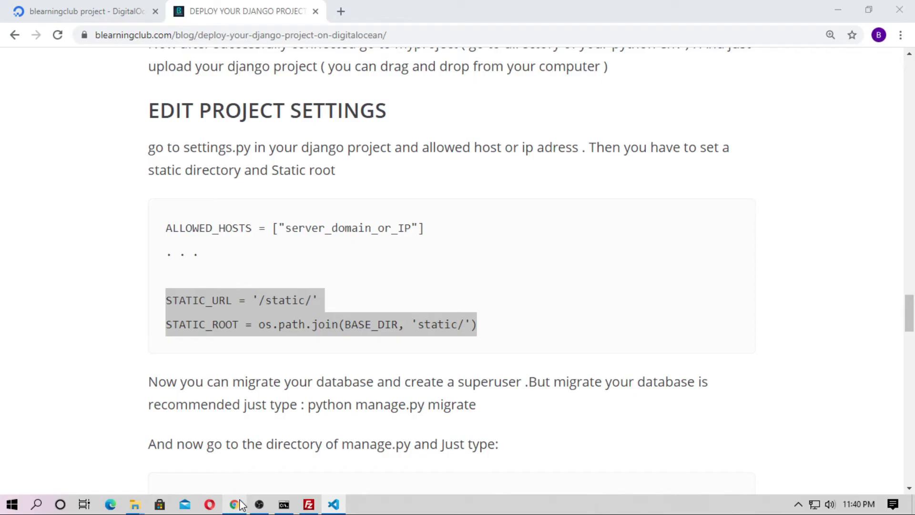
{"action": "left_click", "coordinate": [234, 504]}
{"action": "left_click", "coordinate": [72, 6]}
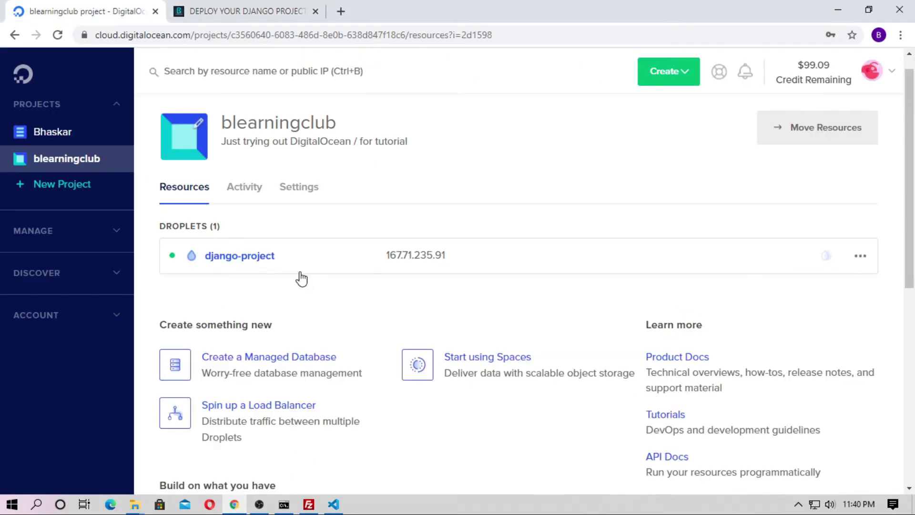
{"action": "left_click", "coordinate": [333, 504]}
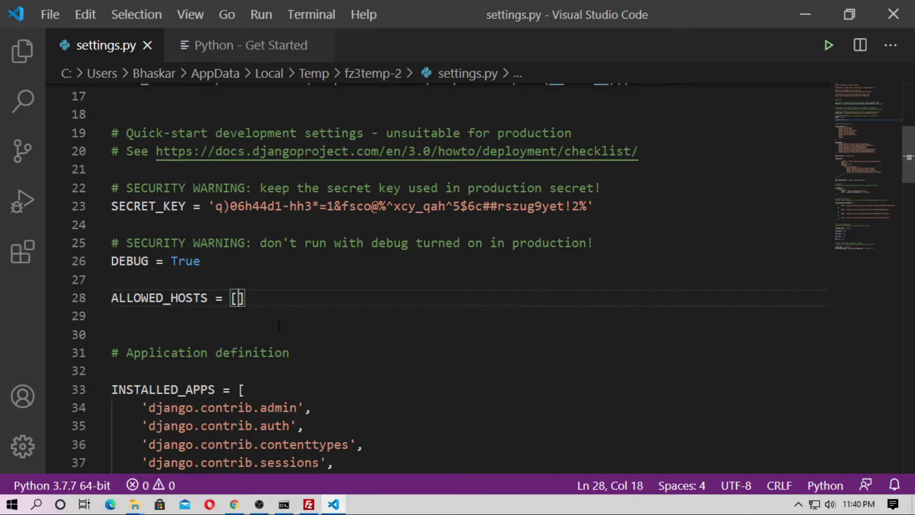
{"action": "type", "text": "'"}
{"action": "type", "text": "167.71.235.91"}
Step: Replace the STATIC_URL and STATICFILES_DIRS lines with the tutorial's STATIC_URL and STATIC_ROOT lines
{"action": "scroll", "coordinate": [279, 326], "scroll_direction": "down", "scroll_amount": 20}
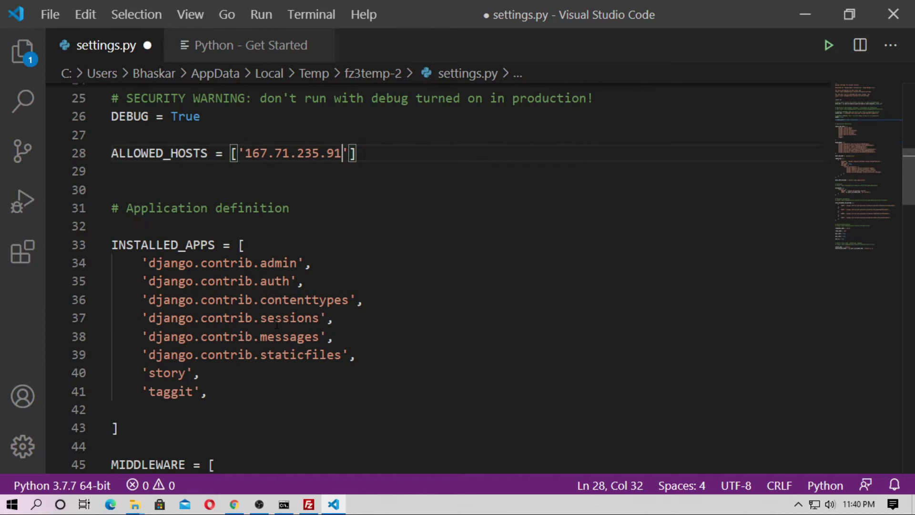
{"action": "left_click", "coordinate": [209, 303]}
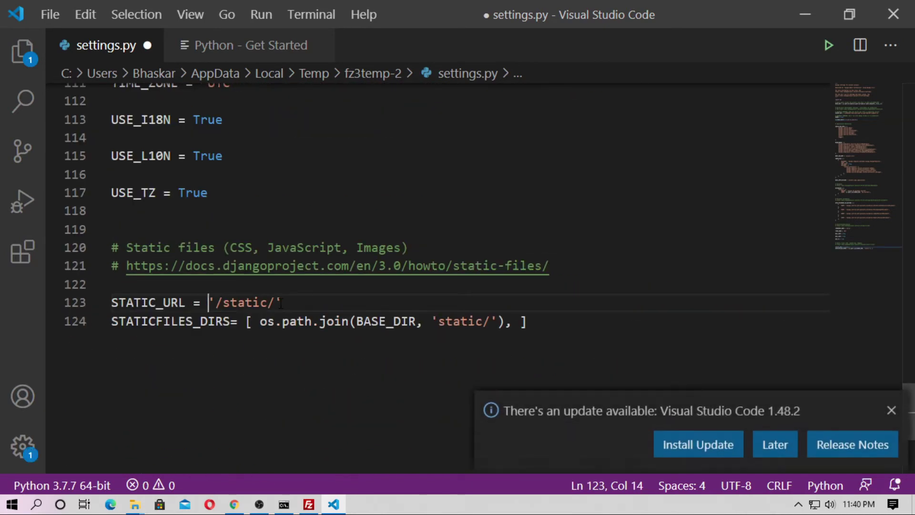
{"action": "left_click", "coordinate": [882, 435]}
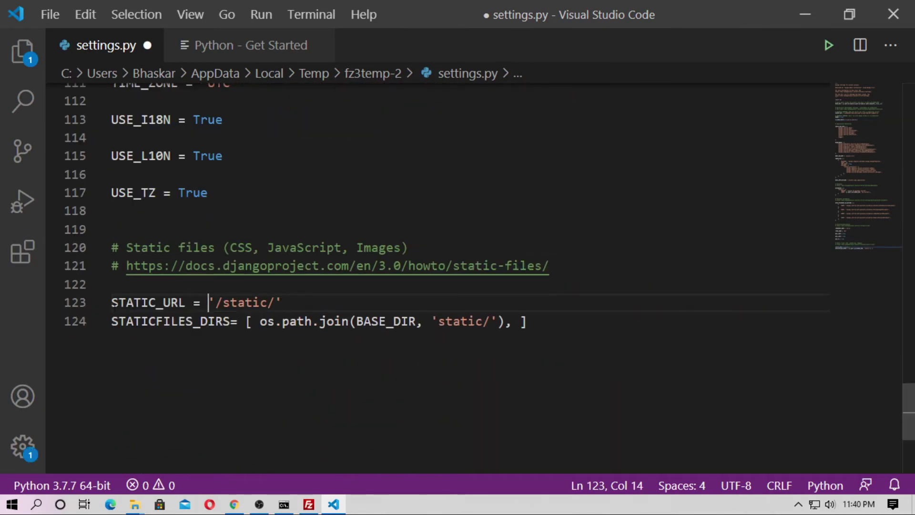
{"action": "left_click", "coordinate": [234, 504]}
{"action": "left_click", "coordinate": [256, 6]}
{"action": "left_click_drag", "start_coordinate": [477, 324], "coordinate": [162, 297]}
{"action": "key", "text": "ctrl+c"}
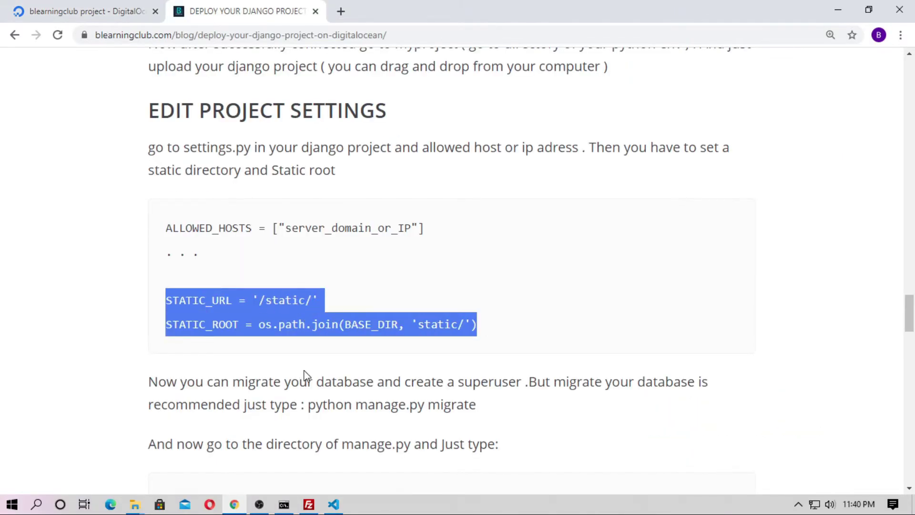
{"action": "left_click", "coordinate": [334, 505]}
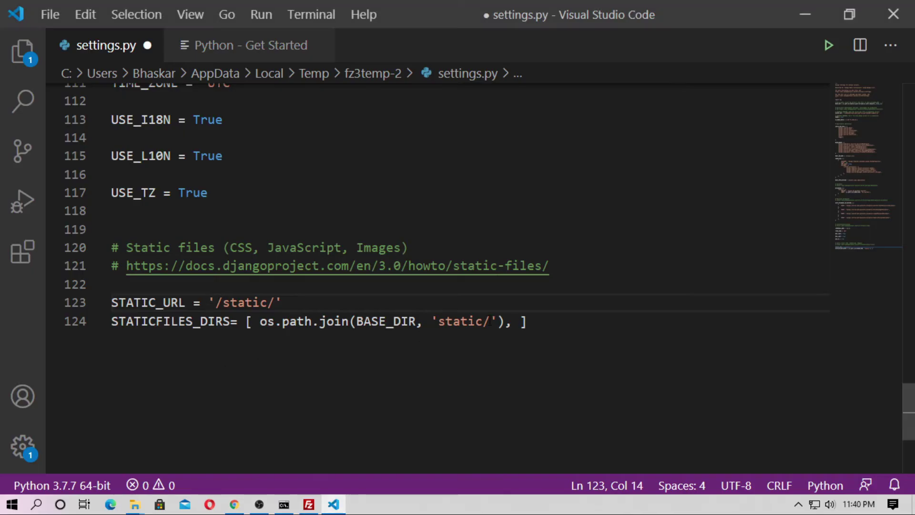
{"action": "left_click_drag", "start_coordinate": [530, 322], "coordinate": [89, 302]}
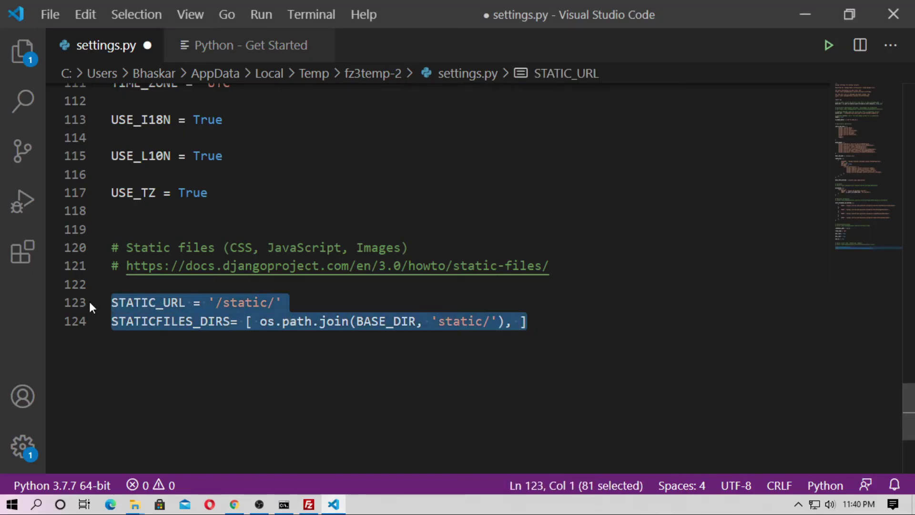
{"action": "key", "text": "ctrl+v"}
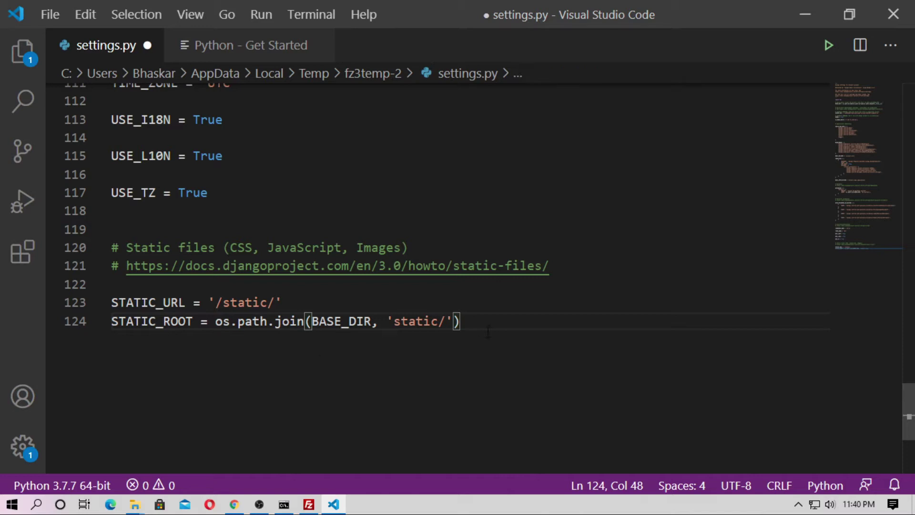
Step: Save settings.py and close Visual Studio Code
{"action": "key", "text": "ctrl+s"}
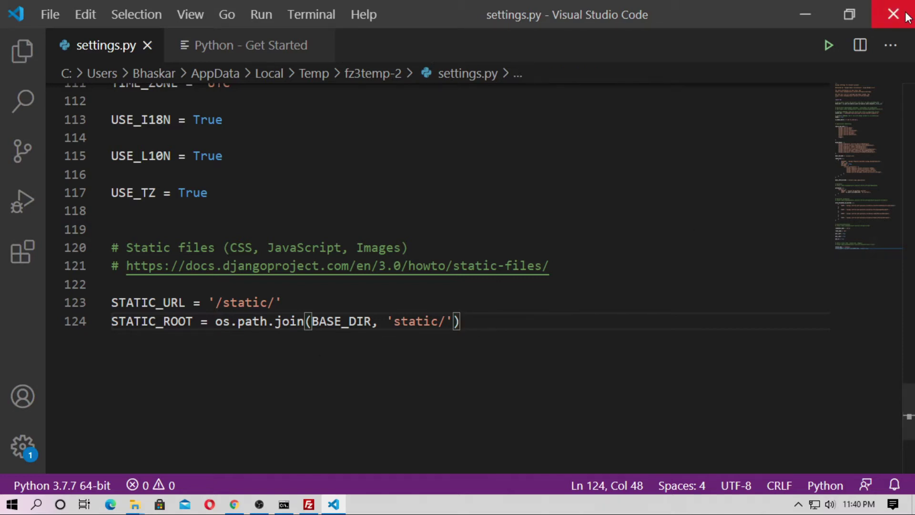
{"action": "left_click", "coordinate": [894, 14]}
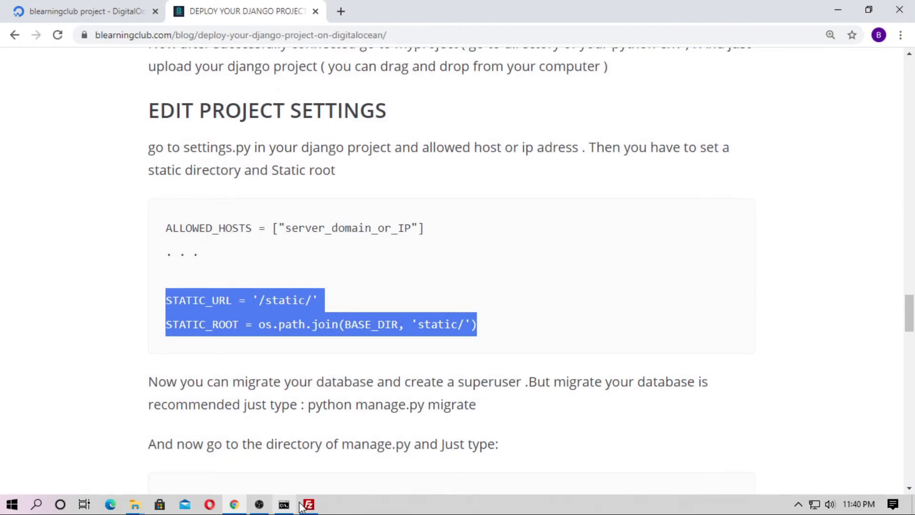
{"action": "left_click", "coordinate": [309, 504]}
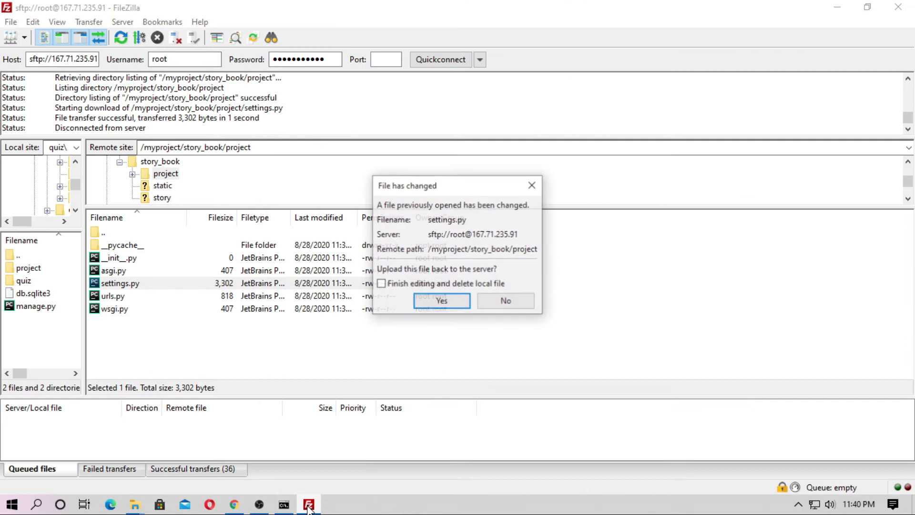
Step: Upload the edited settings.py to the server, then find the database migration step in the tutorial
{"action": "left_click", "coordinate": [443, 302]}
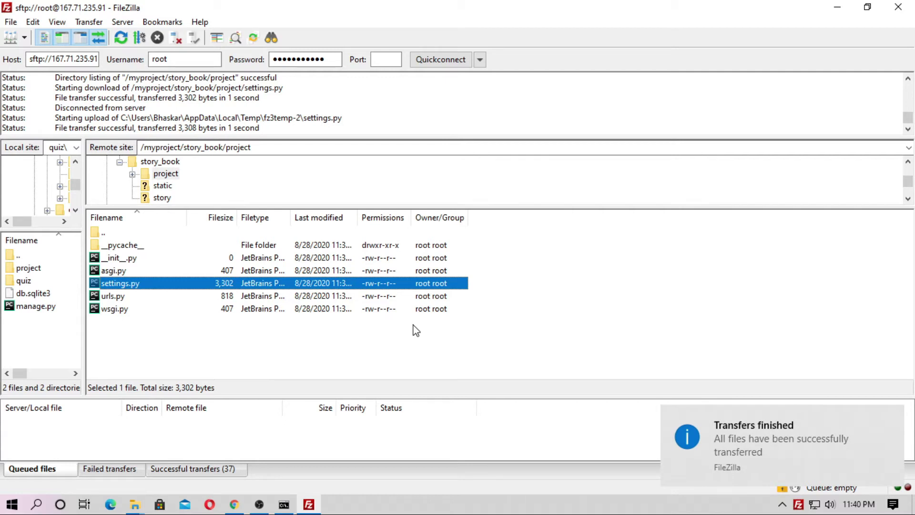
{"action": "left_click", "coordinate": [383, 362]}
{"action": "left_click", "coordinate": [234, 505]}
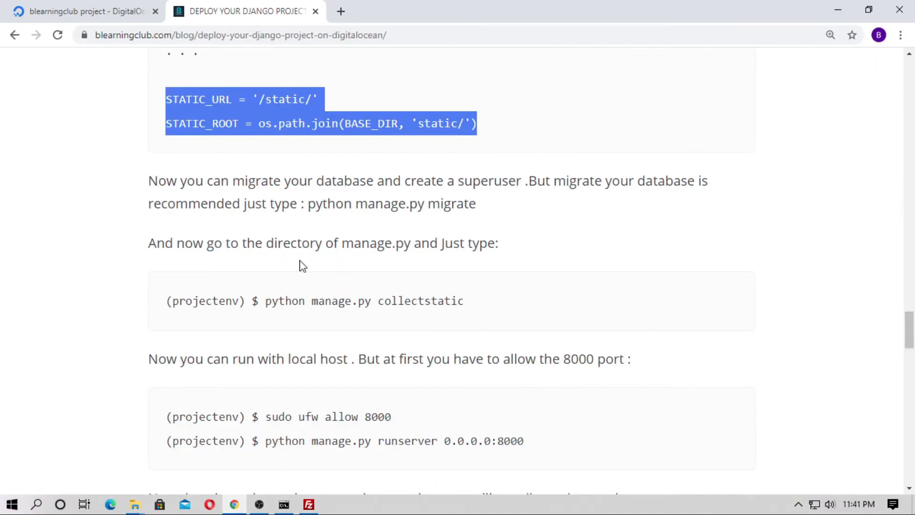
{"action": "left_click", "coordinate": [263, 181]}
{"action": "left_click_drag", "start_coordinate": [166, 181], "coordinate": [309, 205]}
{"action": "key", "text": "ctrl+c"}
{"action": "left_click", "coordinate": [507, 206]}
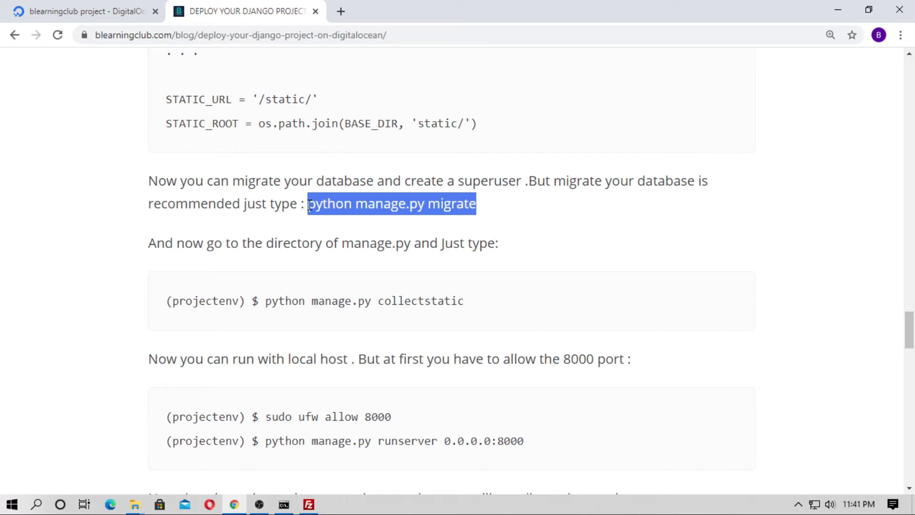
{"action": "left_click", "coordinate": [284, 504]}
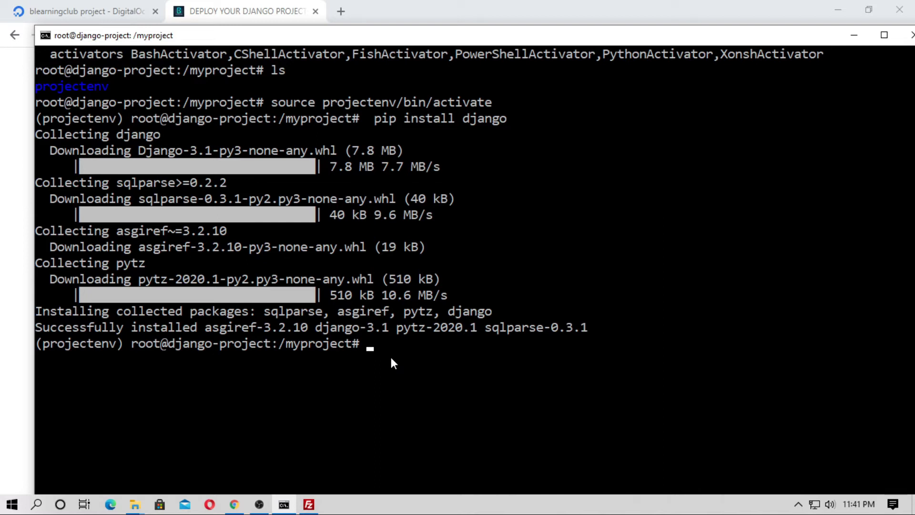
Step: List /myproject, change into story_book, and list its contents
{"action": "type", "text": "ls"}
{"action": "key", "text": "Return"}
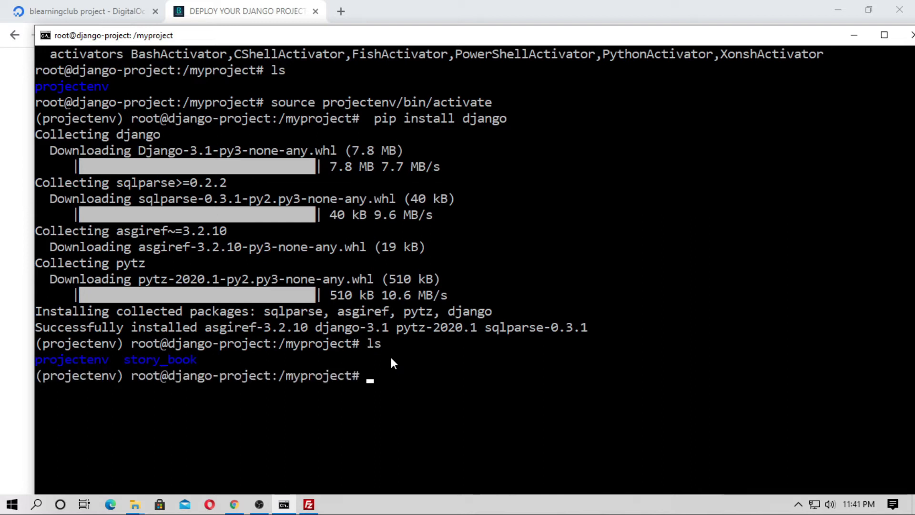
{"action": "type", "text": "cd s"}
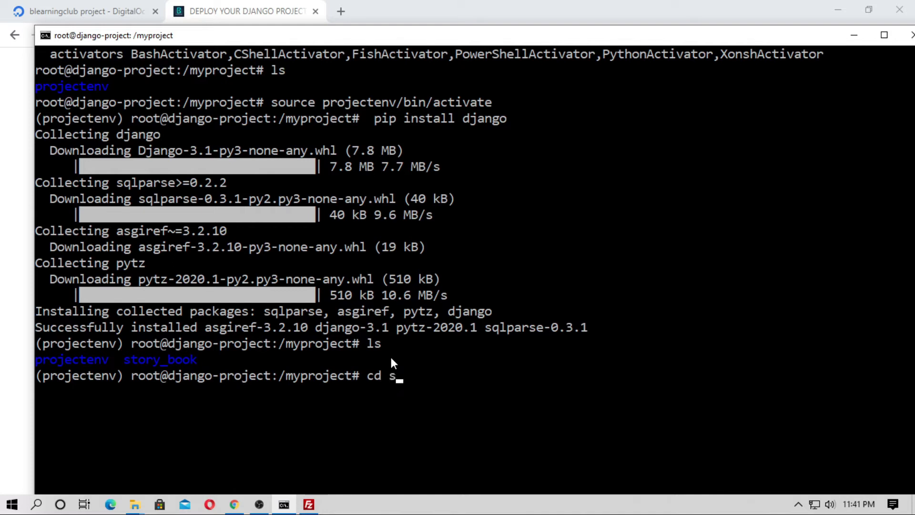
{"action": "key", "text": "Tab"}
{"action": "key", "text": "Return"}
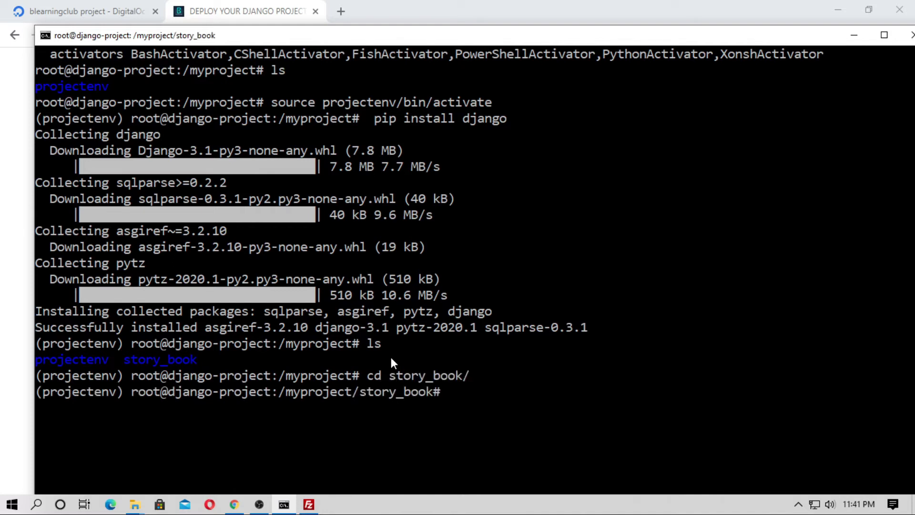
{"action": "type", "text": "ls"}
{"action": "key", "text": "Return"}
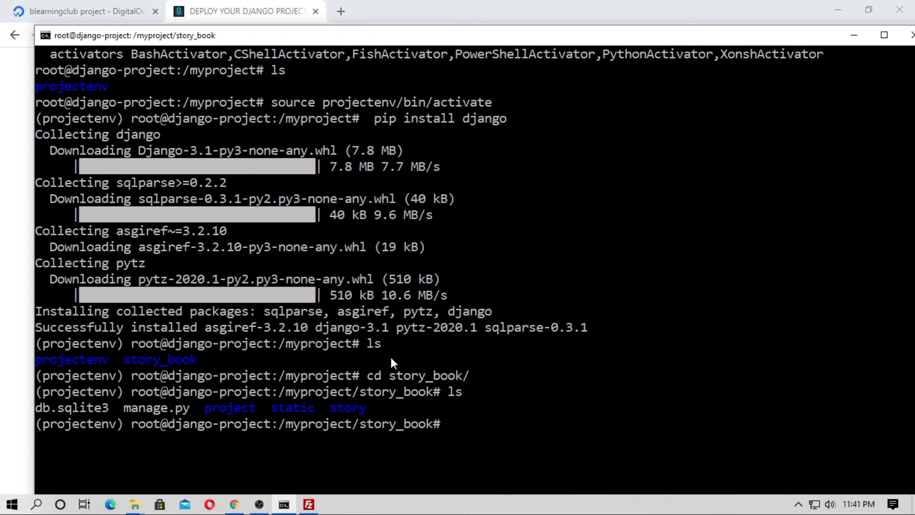
Step: Run python manage.py migrate, which fails with No module named 'taggit'
{"action": "scroll", "coordinate": [391, 357], "scroll_direction": "down", "scroll_amount": 2}
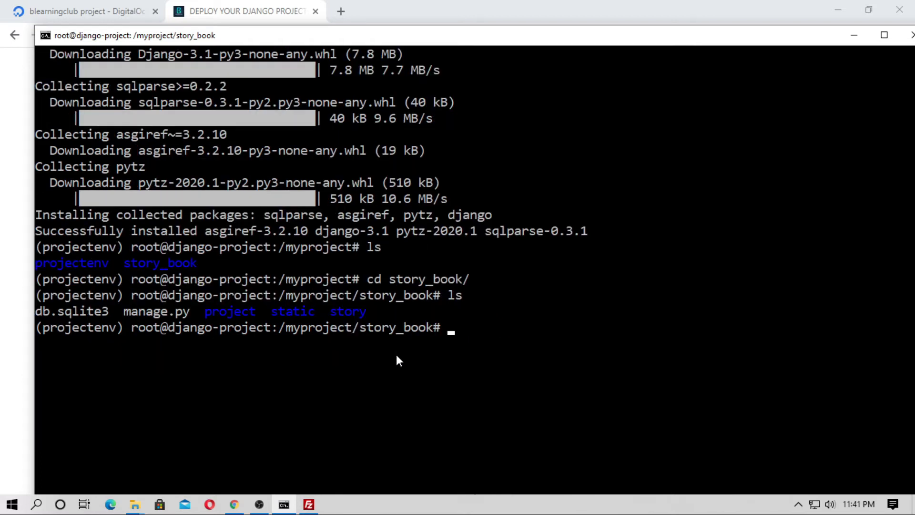
{"action": "right_click", "coordinate": [467, 349]}
{"action": "key", "text": "Return"}
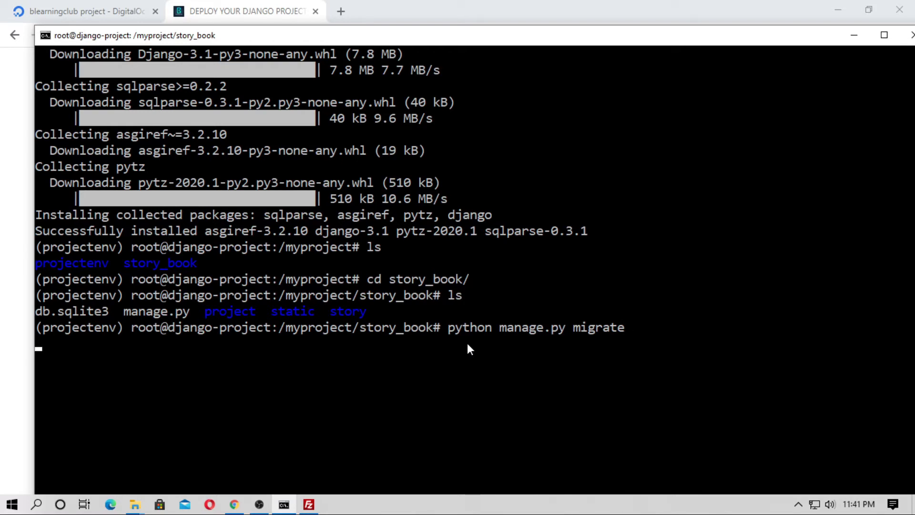
{"action": "scroll", "coordinate": [483, 346], "scroll_direction": "down", "scroll_amount": 2}
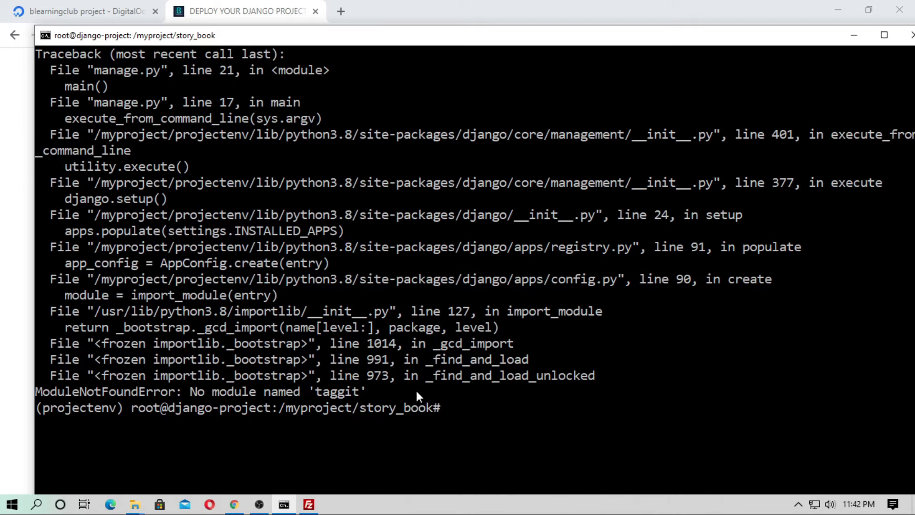
Step: Run pip install django-taggit, then rerun python manage.py migrate
{"action": "type", "text": "pip install dja"}
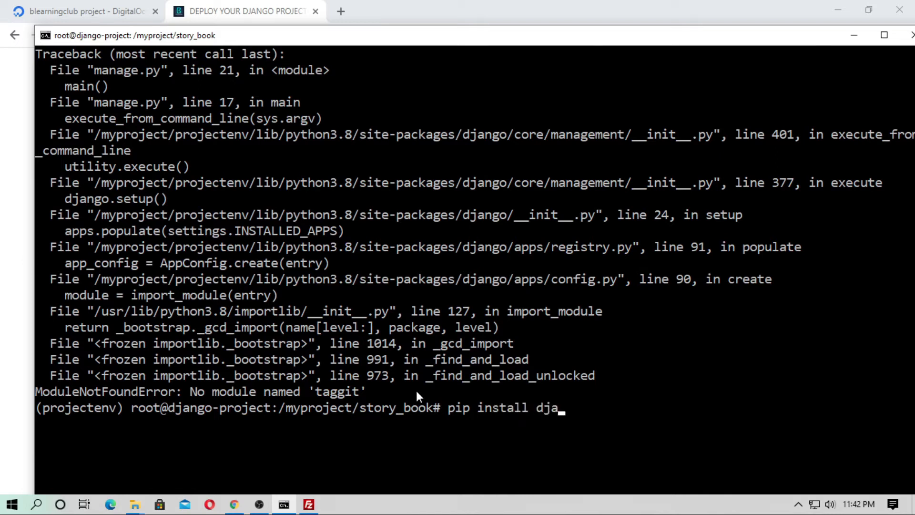
{"action": "type", "text": "ngo-taggit"}
{"action": "key", "text": "Return"}
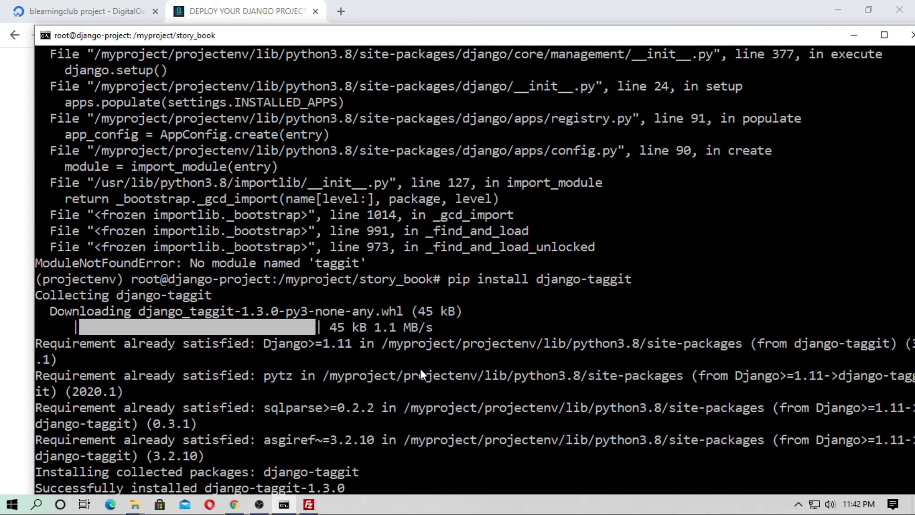
{"action": "type", "text": "python manage.p"}
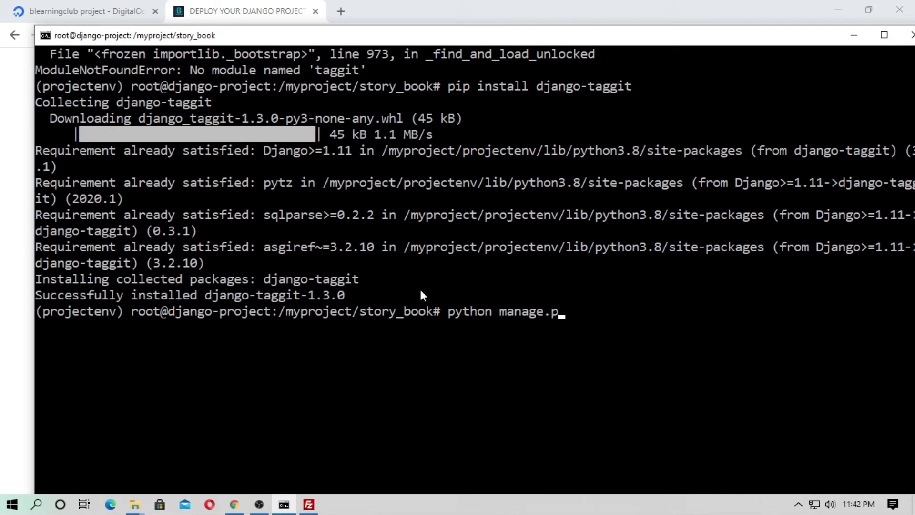
{"action": "type", "text": "y migrate"}
{"action": "key", "text": "Return"}
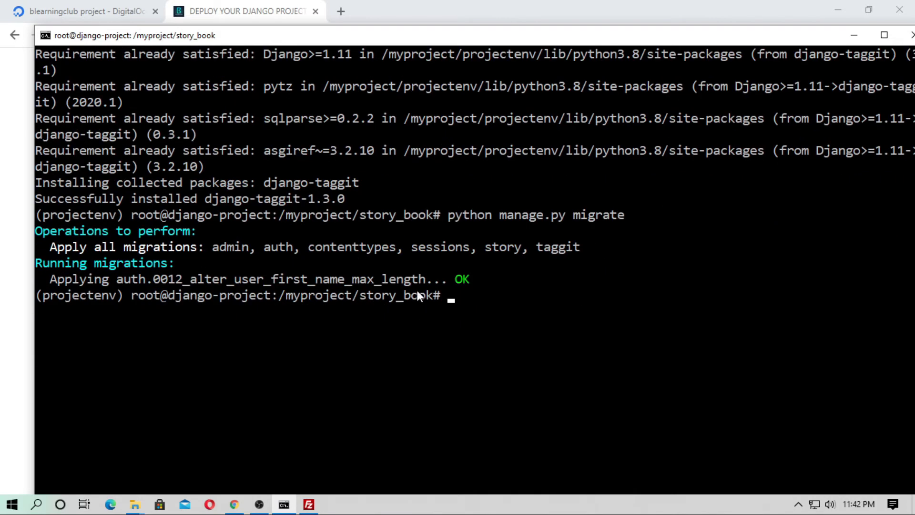
Step: Run python manage.py collectstatic and answer yes, copying 132 files into story_book/static
{"action": "left_click", "coordinate": [236, 505]}
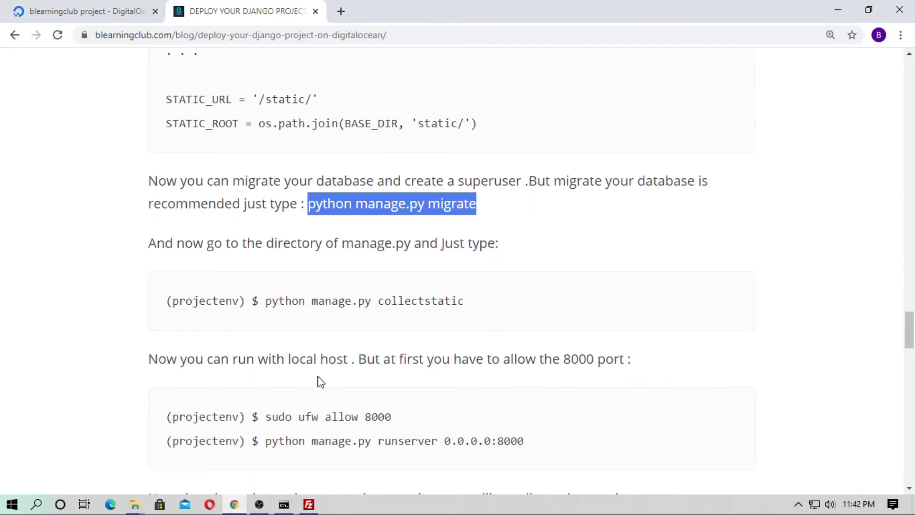
{"action": "scroll", "coordinate": [327, 378], "scroll_direction": "down", "scroll_amount": 1}
{"action": "left_click_drag", "start_coordinate": [265, 234], "coordinate": [490, 237]}
{"action": "key", "text": "ctrl+c"}
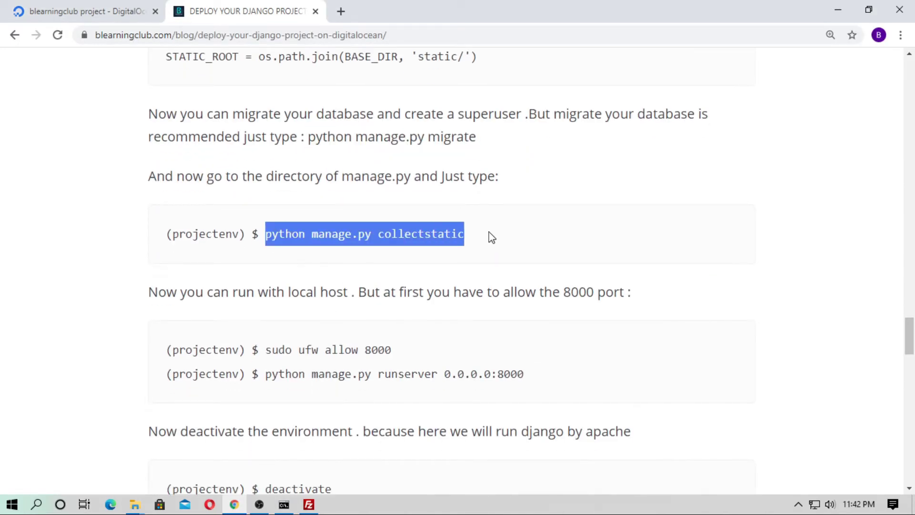
{"action": "left_click", "coordinate": [284, 505]}
{"action": "right_click", "coordinate": [490, 316]}
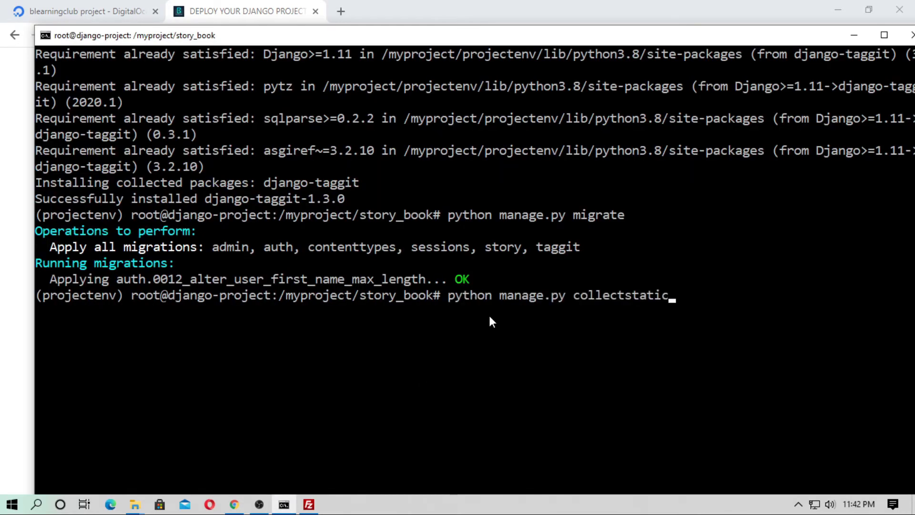
{"action": "key", "text": "Return"}
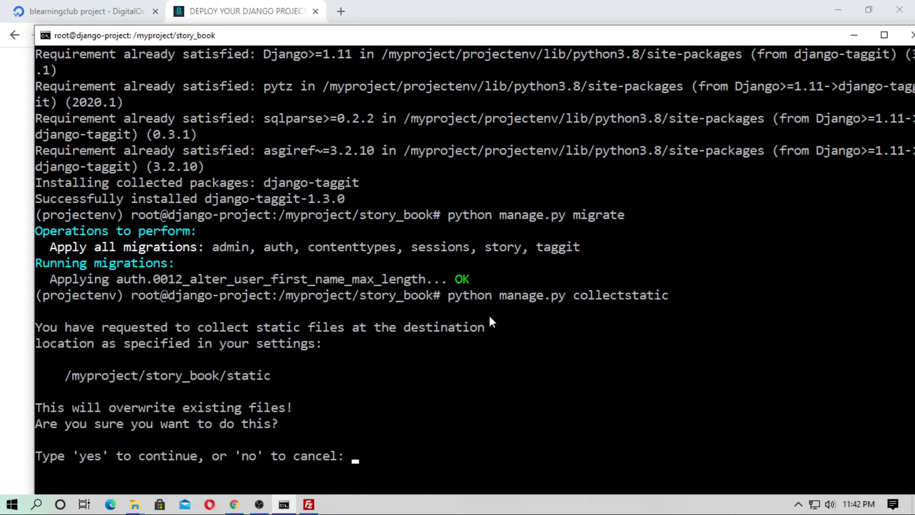
{"action": "type", "text": "yes"}
{"action": "key", "text": "Return"}
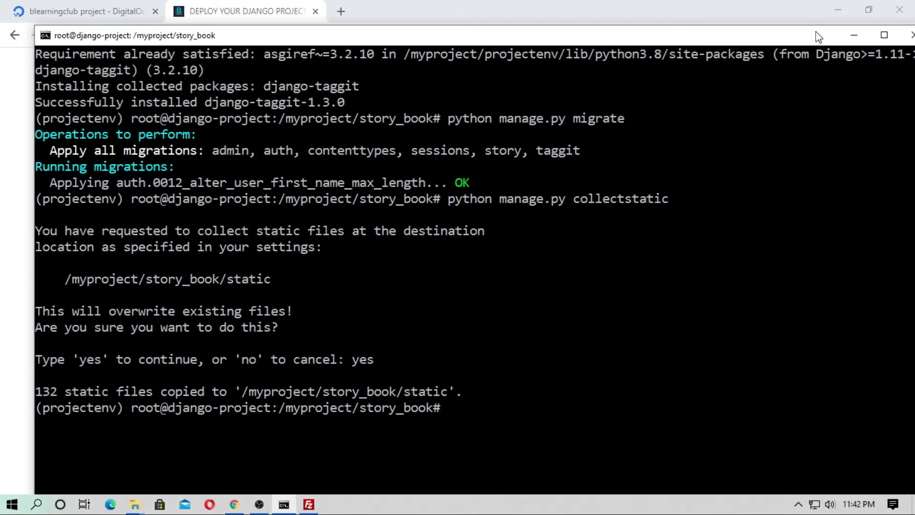
{"action": "left_click", "coordinate": [854, 35]}
{"action": "scroll", "coordinate": [547, 286], "scroll_direction": "down", "scroll_amount": 3}
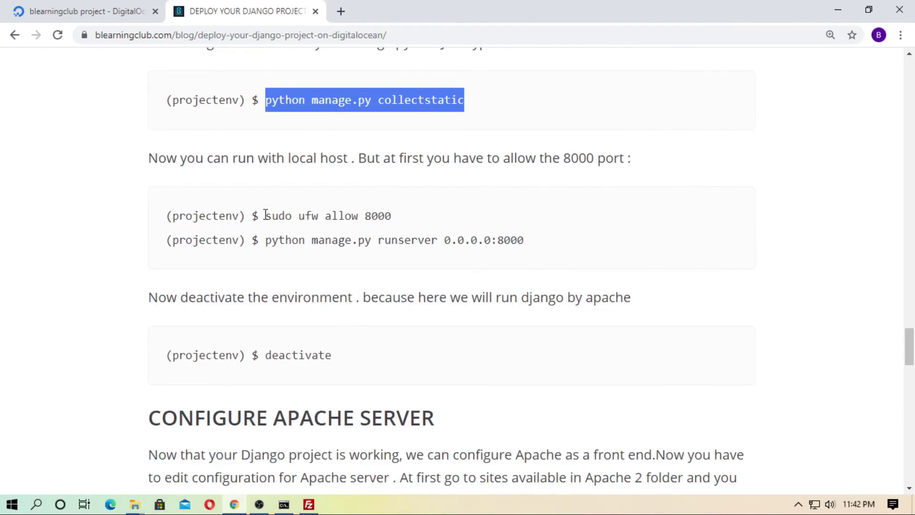
Step: Allow port 8000 through the server firewall with 'sudo ufw allow 8000'
{"action": "left_click_drag", "start_coordinate": [265, 214], "coordinate": [413, 219]}
{"action": "key", "text": "ctrl+c"}
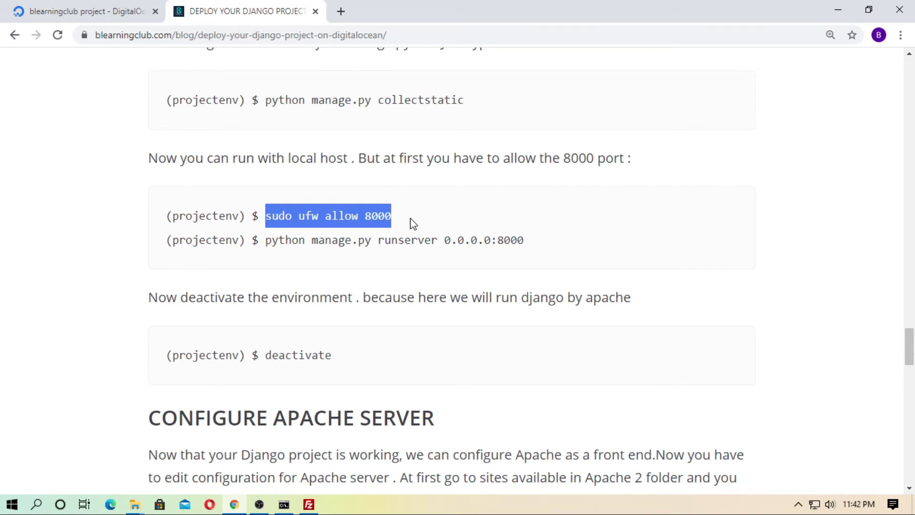
{"action": "left_click", "coordinate": [284, 505]}
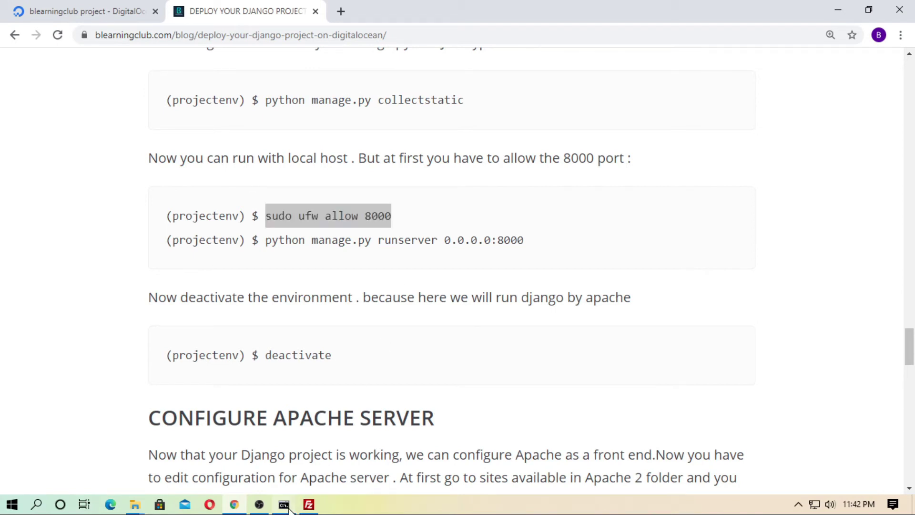
{"action": "right_click", "coordinate": [507, 413]}
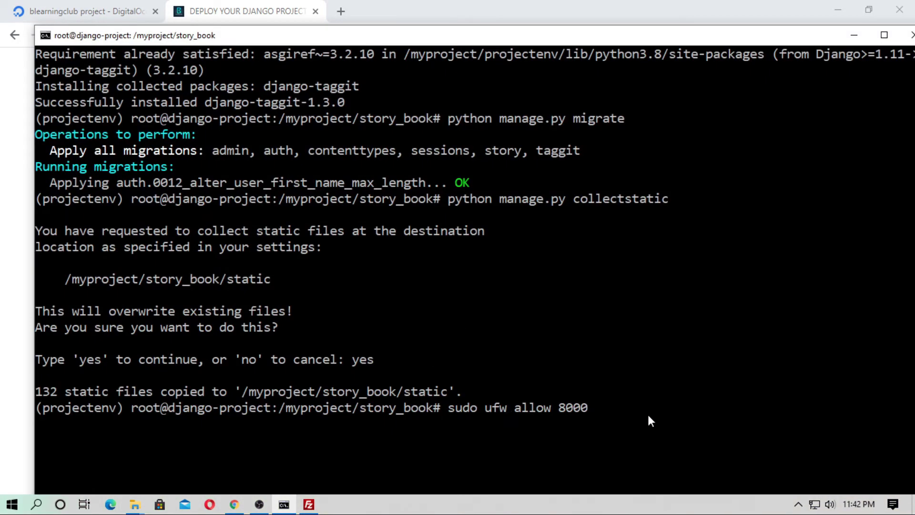
{"action": "key", "text": "Return"}
{"action": "scroll", "coordinate": [587, 358], "scroll_direction": "down", "scroll_amount": 2}
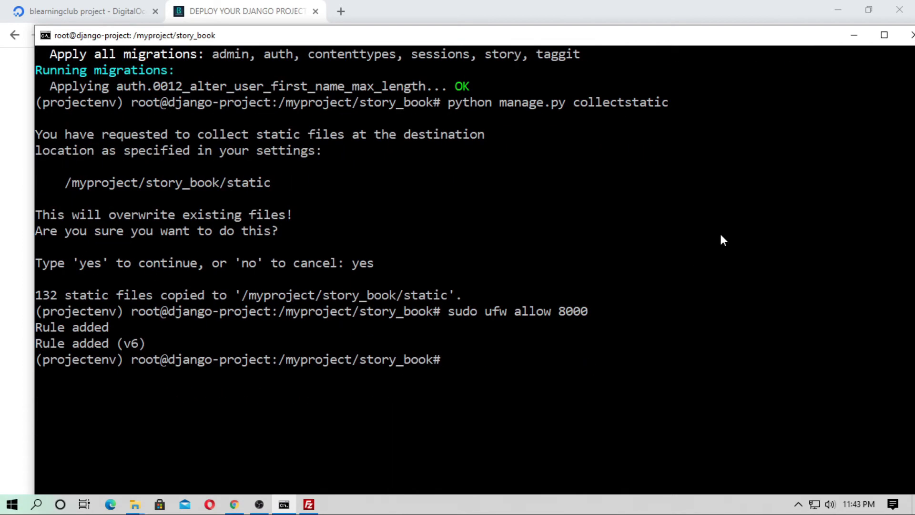
Step: Start the Django development server with 'python manage.py runserver 0.0.0.0:8000'
{"action": "left_click", "coordinate": [853, 37]}
{"action": "left_click_drag", "start_coordinate": [531, 248], "coordinate": [267, 253]}
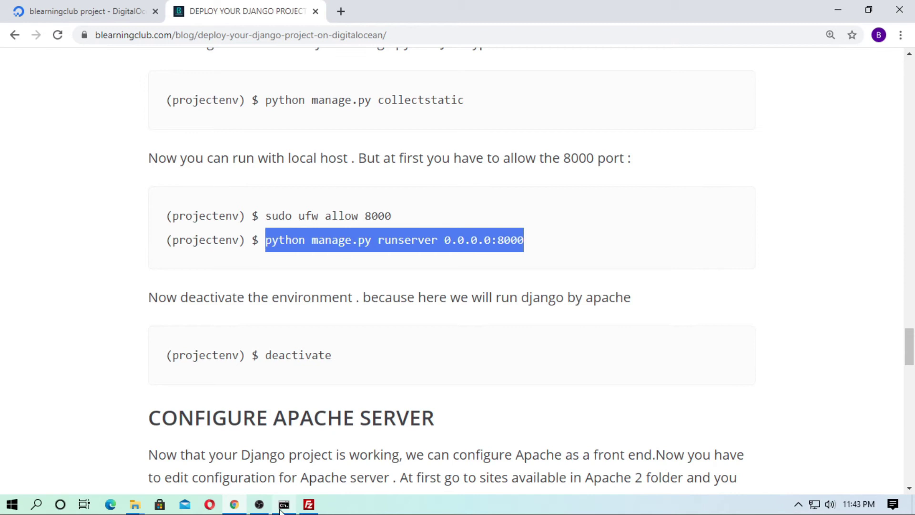
{"action": "left_click", "coordinate": [284, 504]}
{"action": "right_click", "coordinate": [604, 398]}
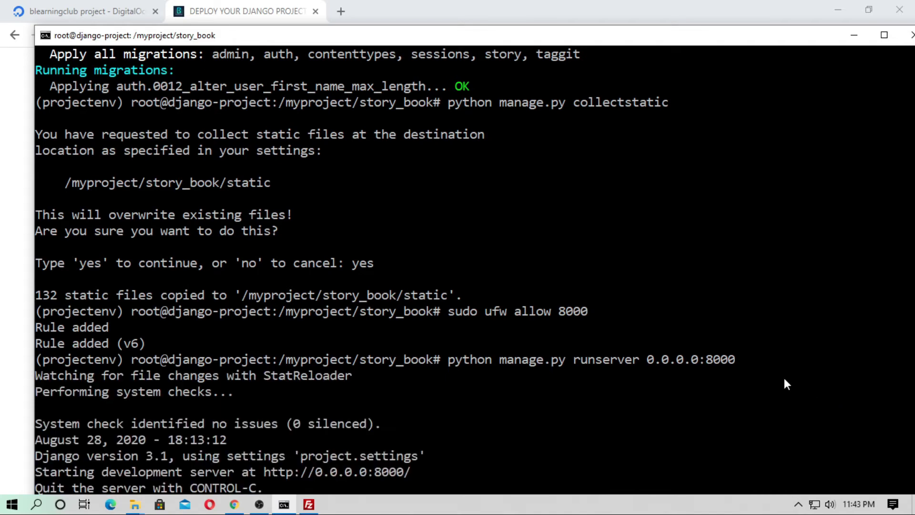
{"action": "left_click", "coordinate": [854, 35]}
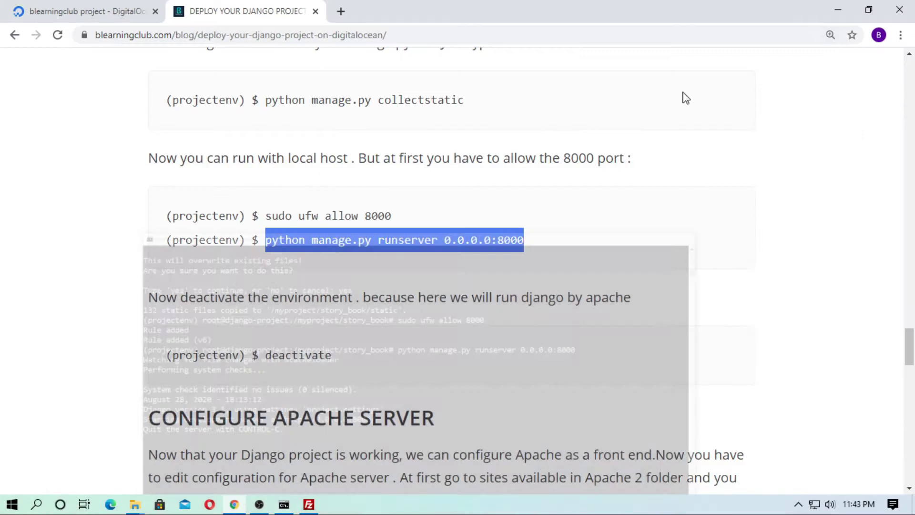
{"action": "left_click", "coordinate": [123, 9]}
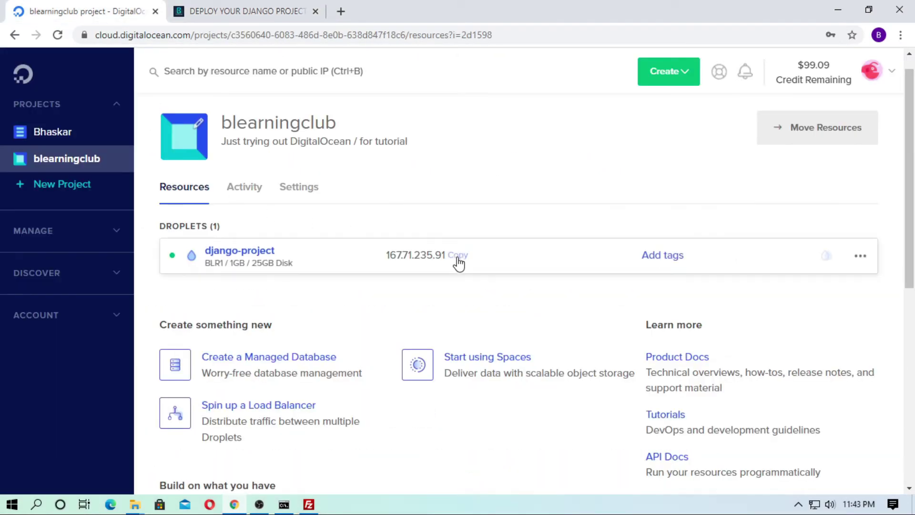
Step: Load 167.71.235.91:8000 in a new tab to check the Story Book site, then return to the tutorial
{"action": "left_click", "coordinate": [341, 11]}
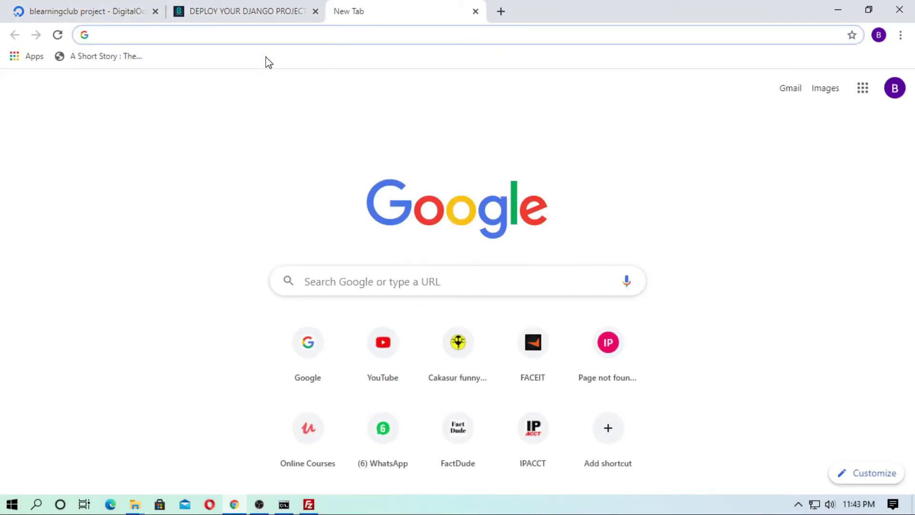
{"action": "type", "text": "167.71.235.91:"}
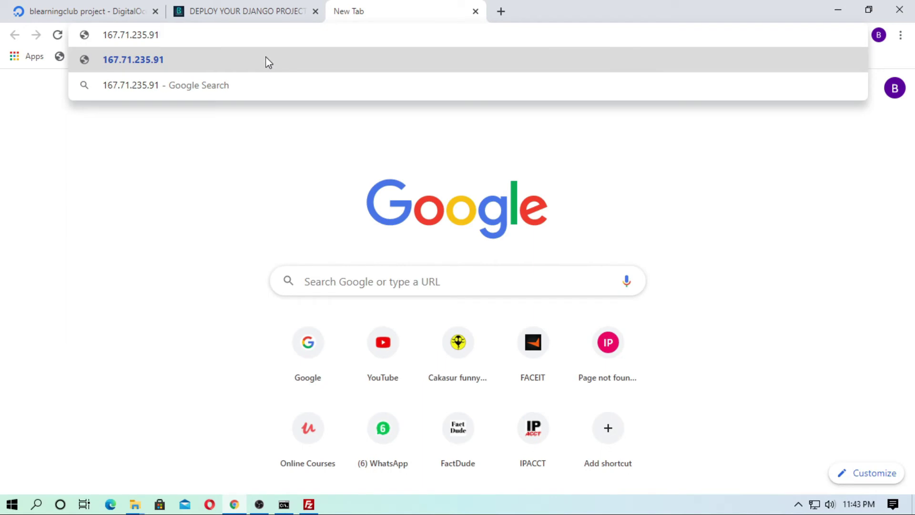
{"action": "type", "text": "8000"}
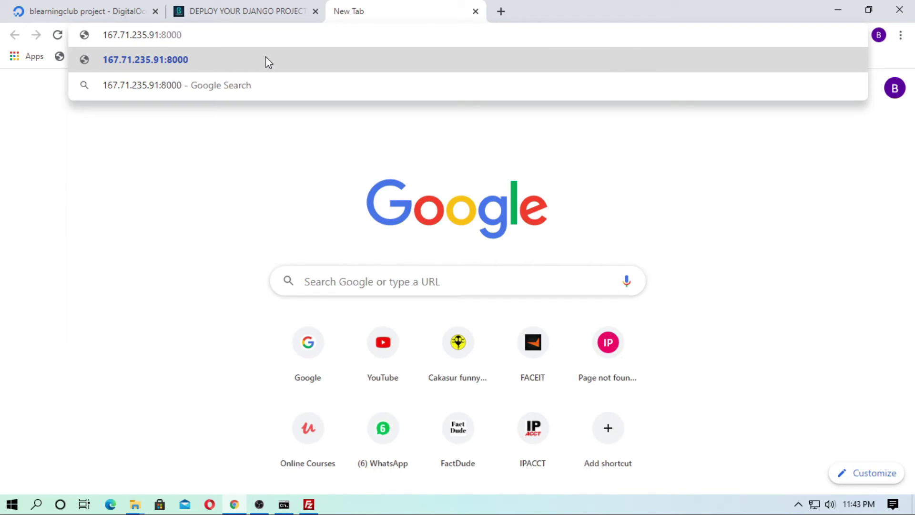
{"action": "key", "text": "Return"}
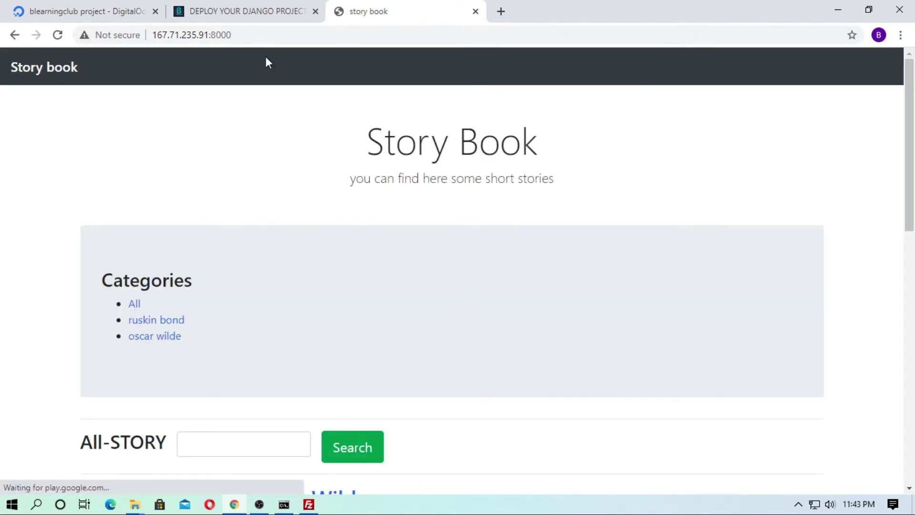
{"action": "scroll", "coordinate": [287, 69], "scroll_direction": "down", "scroll_amount": 11}
{"action": "scroll", "coordinate": [574, 163], "scroll_direction": "up", "scroll_amount": 11}
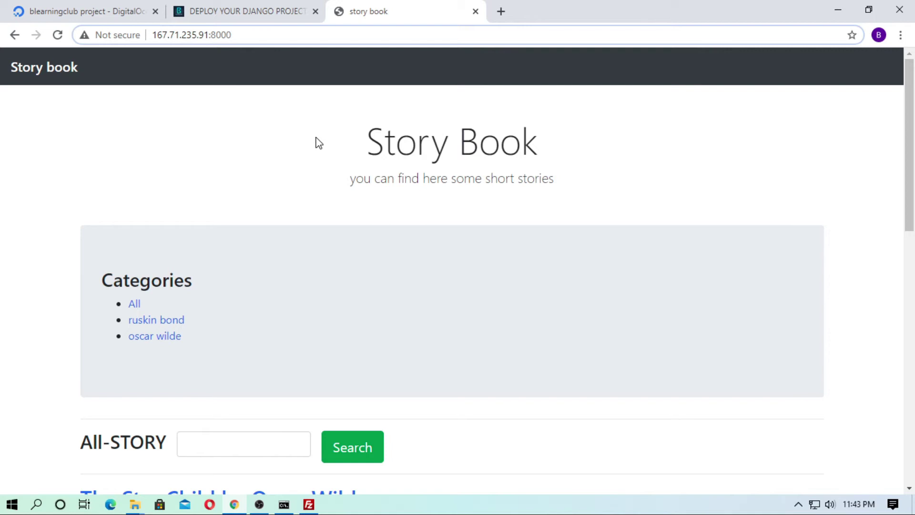
{"action": "left_click", "coordinate": [231, 9]}
{"action": "scroll", "coordinate": [557, 217], "scroll_direction": "down", "scroll_amount": 2}
{"action": "scroll", "coordinate": [557, 216], "scroll_direction": "down", "scroll_amount": 3}
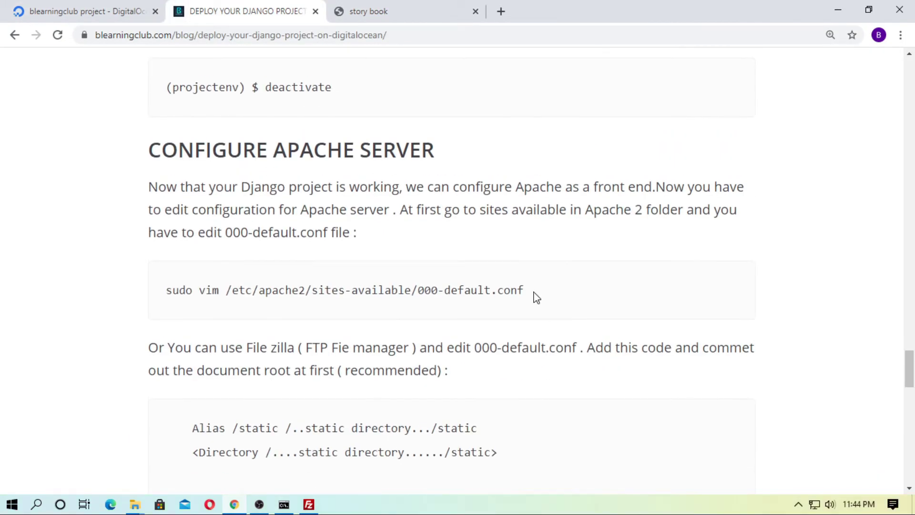
{"action": "left_click_drag", "start_coordinate": [534, 292], "coordinate": [419, 301]}
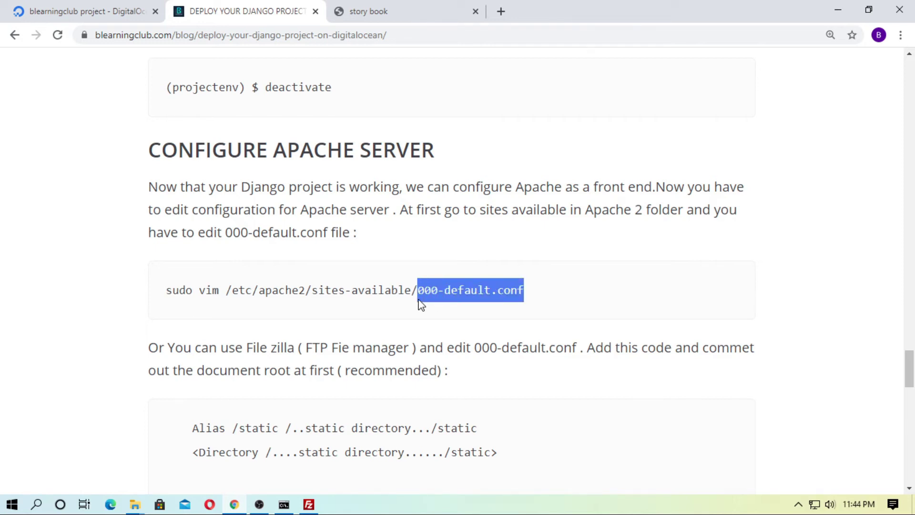
{"action": "left_click_drag", "start_coordinate": [258, 290], "coordinate": [339, 292]}
{"action": "left_click", "coordinate": [340, 292]}
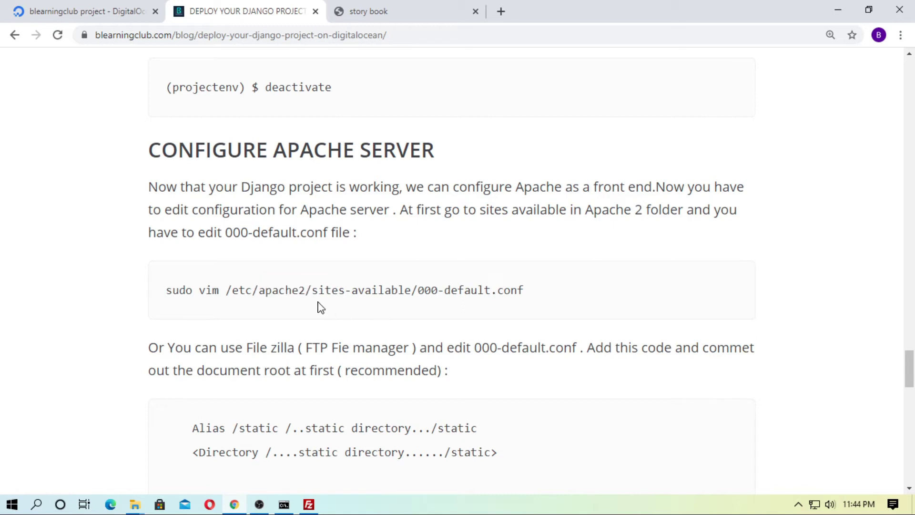
{"action": "left_click_drag", "start_coordinate": [419, 288], "coordinate": [612, 293]}
{"action": "left_click", "coordinate": [431, 295]}
{"action": "left_click_drag", "start_coordinate": [312, 290], "coordinate": [412, 292]}
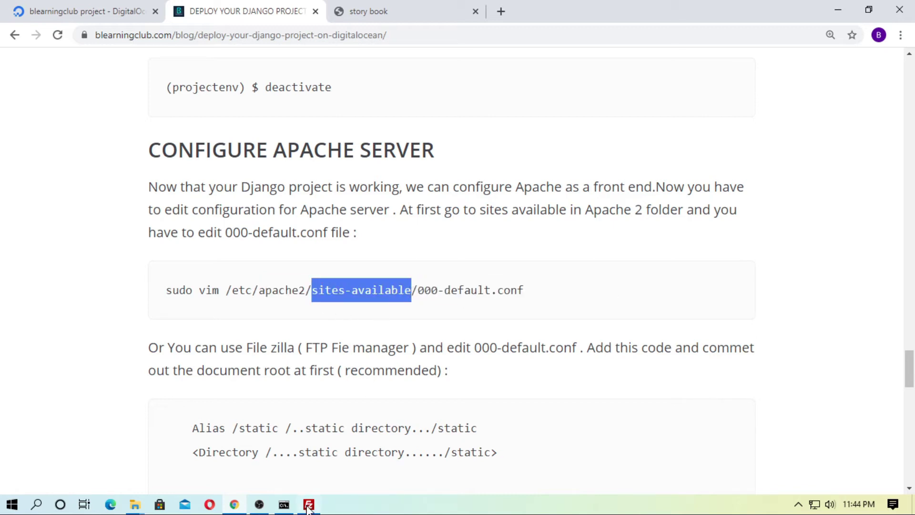
{"action": "left_click", "coordinate": [280, 310]}
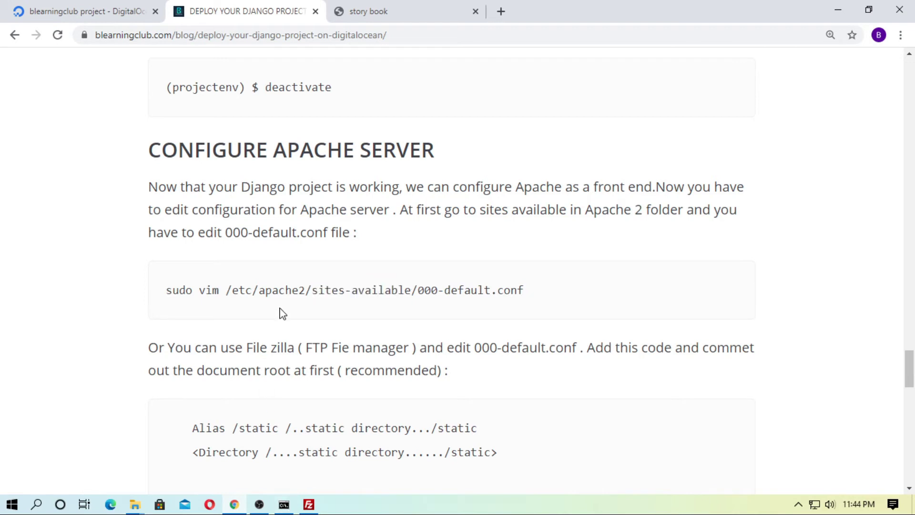
{"action": "scroll", "coordinate": [279, 313], "scroll_direction": "up", "scroll_amount": 3}
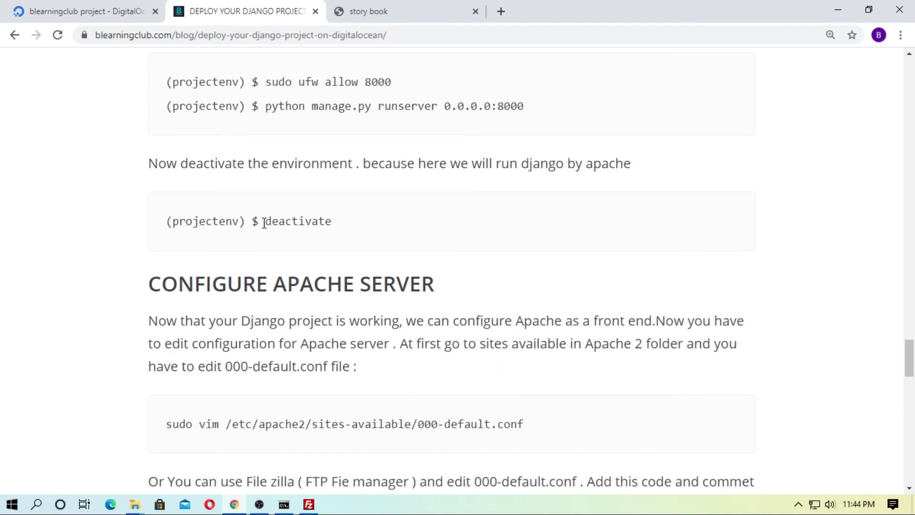
{"action": "left_click_drag", "start_coordinate": [264, 223], "coordinate": [345, 222]}
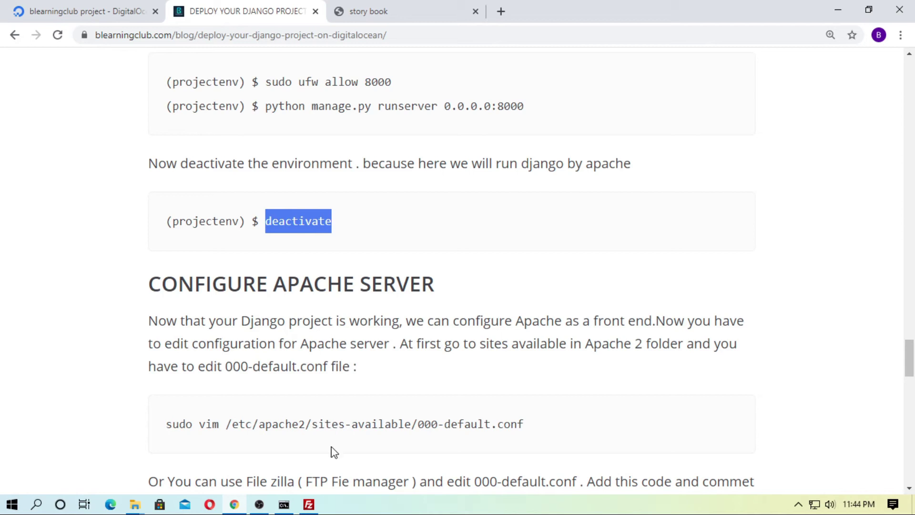
Step: Stop the Django development server and deactivate the projectenv virtual environment
{"action": "left_click", "coordinate": [284, 505]}
{"action": "key", "text": "ctrl+c"}
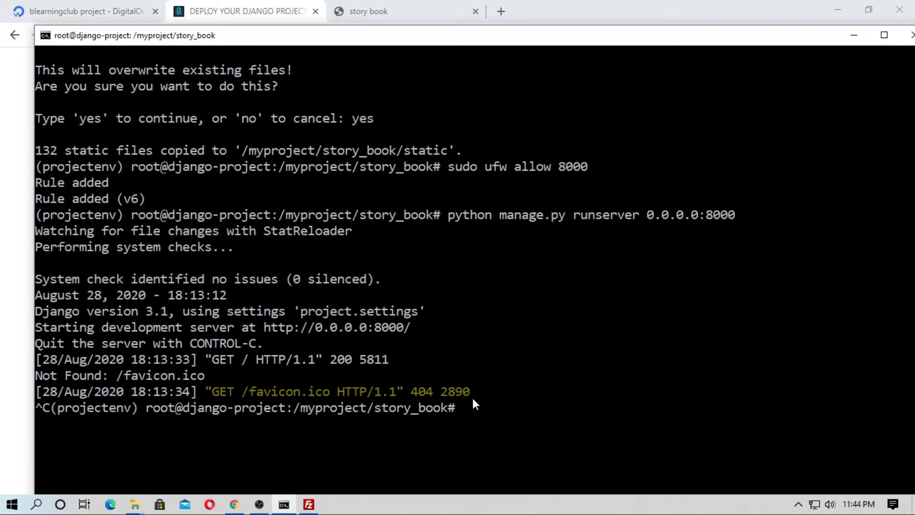
{"action": "right_click", "coordinate": [473, 396]}
{"action": "key", "text": "Return"}
{"action": "scroll", "coordinate": [522, 301], "scroll_direction": "down", "scroll_amount": 1}
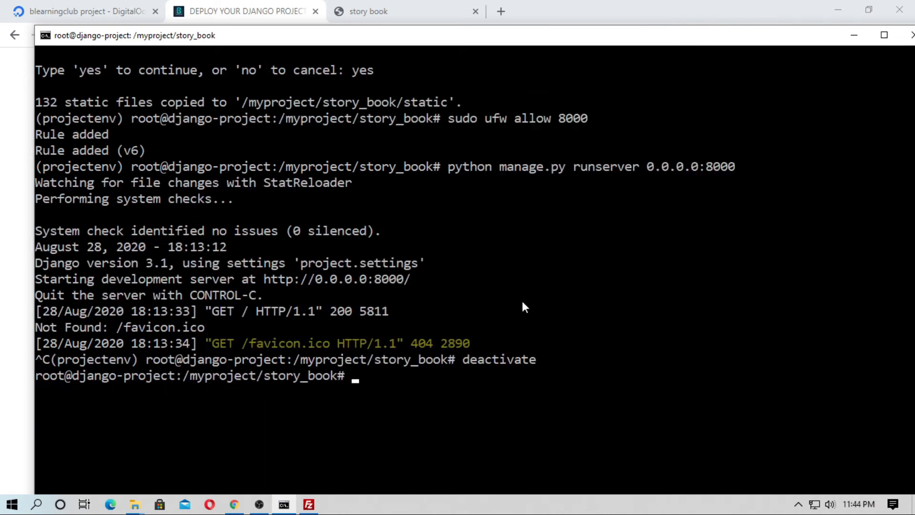
{"action": "scroll", "coordinate": [523, 304], "scroll_direction": "down", "scroll_amount": 1}
Step: Move to the server's root directory with 'cd /' and list its contents
{"action": "type", "text": "cd /"}
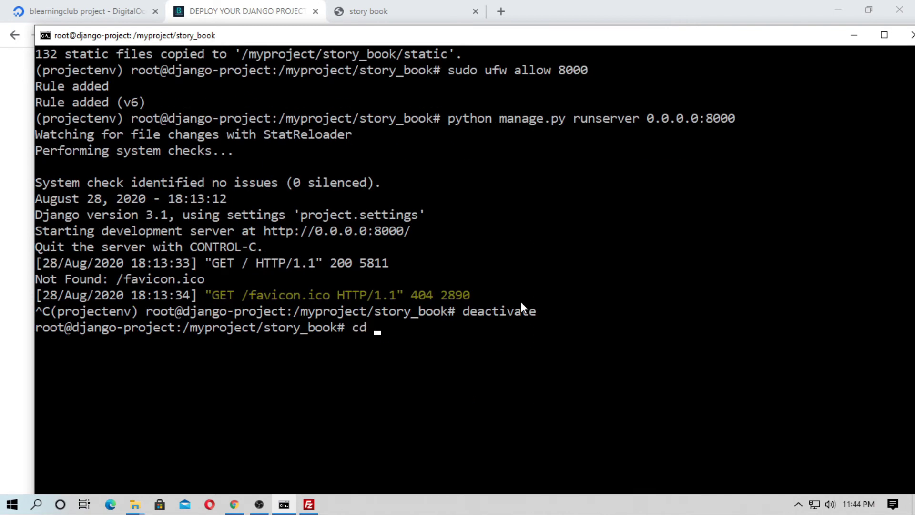
{"action": "key", "text": "Return"}
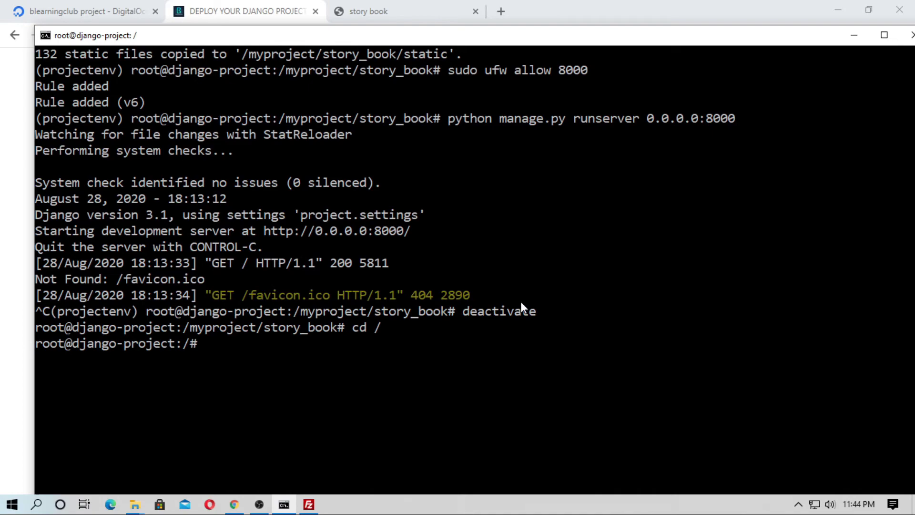
{"action": "type", "text": "ls"}
{"action": "key", "text": "Return"}
Step: Change into /etc/apache2/sites-available and list 000-default.conf and default-ssl.conf
{"action": "key", "text": "alt+Tab"}
{"action": "scroll", "coordinate": [464, 390], "scroll_direction": "down", "scroll_amount": 1}
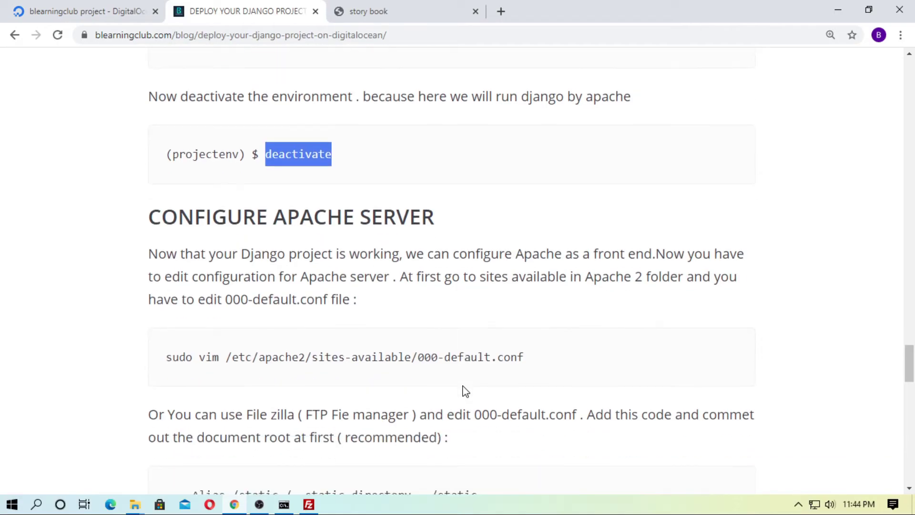
{"action": "left_click_drag", "start_coordinate": [227, 357], "coordinate": [408, 362]}
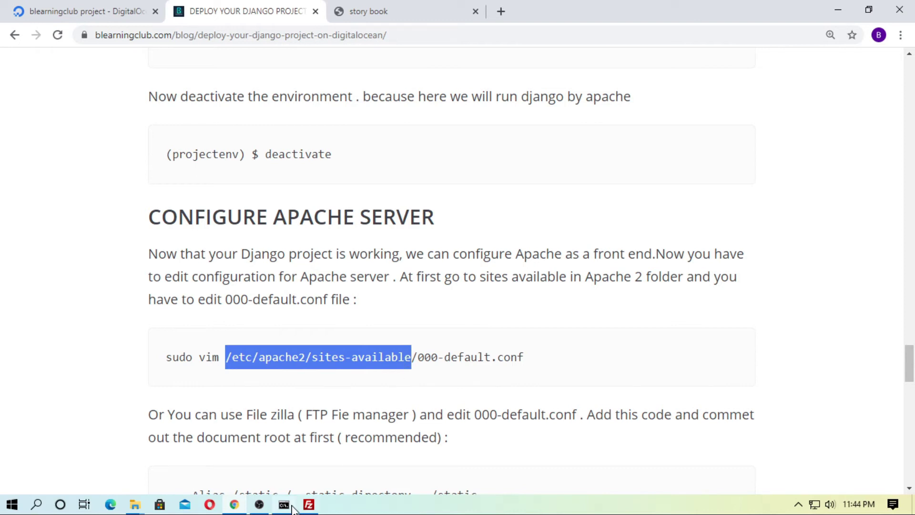
{"action": "left_click", "coordinate": [284, 504]}
{"action": "type", "text": "cd"}
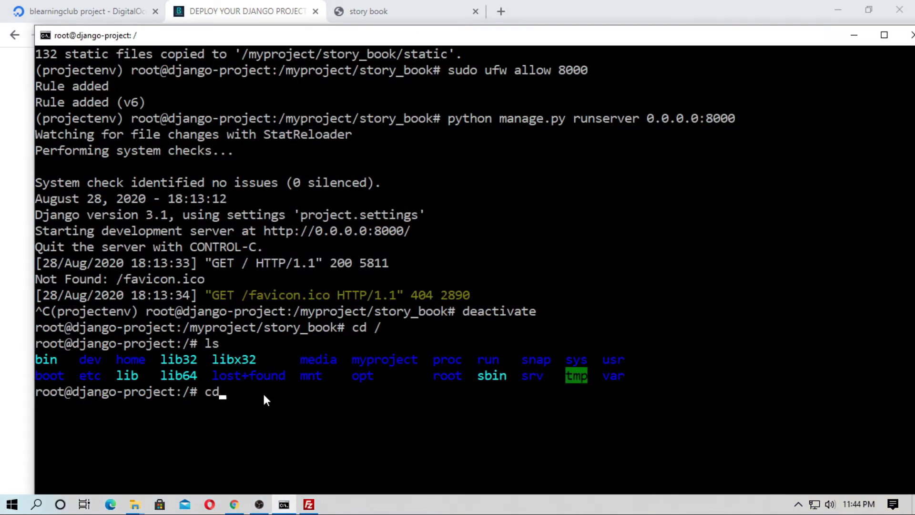
{"action": "right_click", "coordinate": [264, 394]}
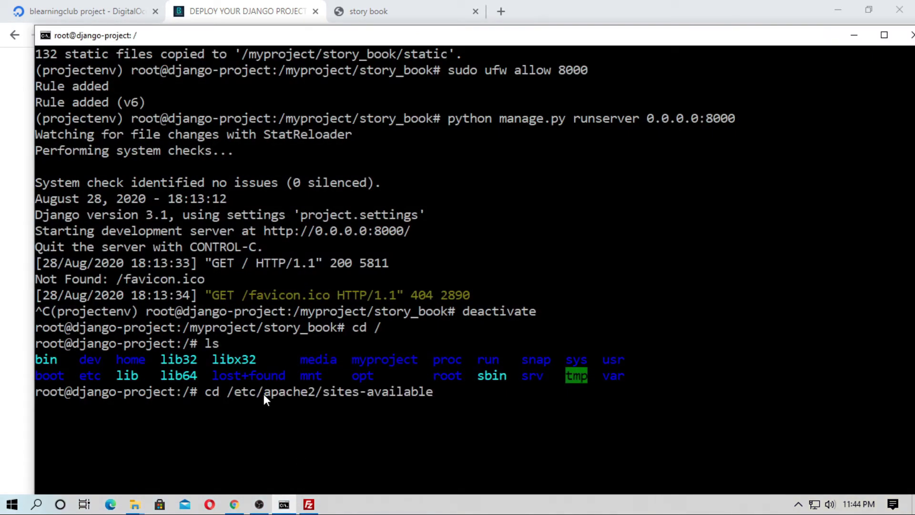
{"action": "key", "text": "Return"}
{"action": "type", "text": "ls"}
{"action": "key", "text": "Return"}
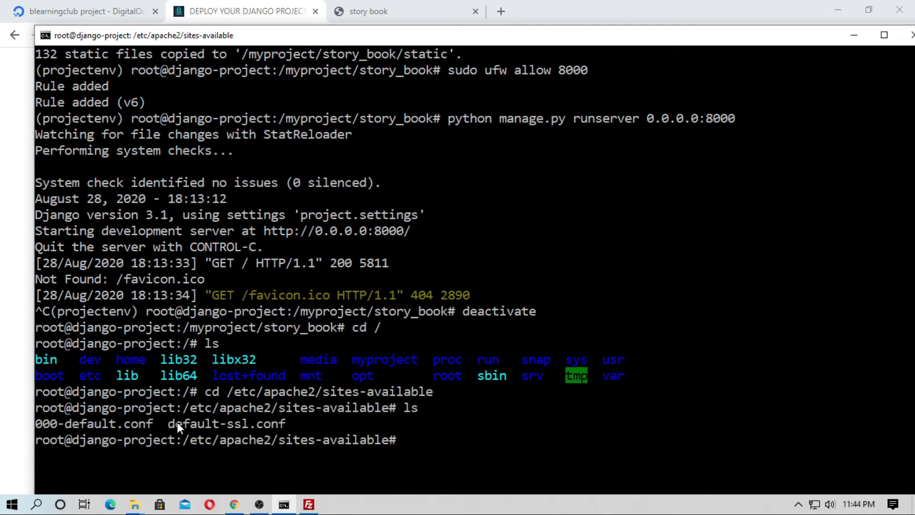
Step: Switch to FileZilla and show the server's root directory
{"action": "left_click", "coordinate": [854, 34]}
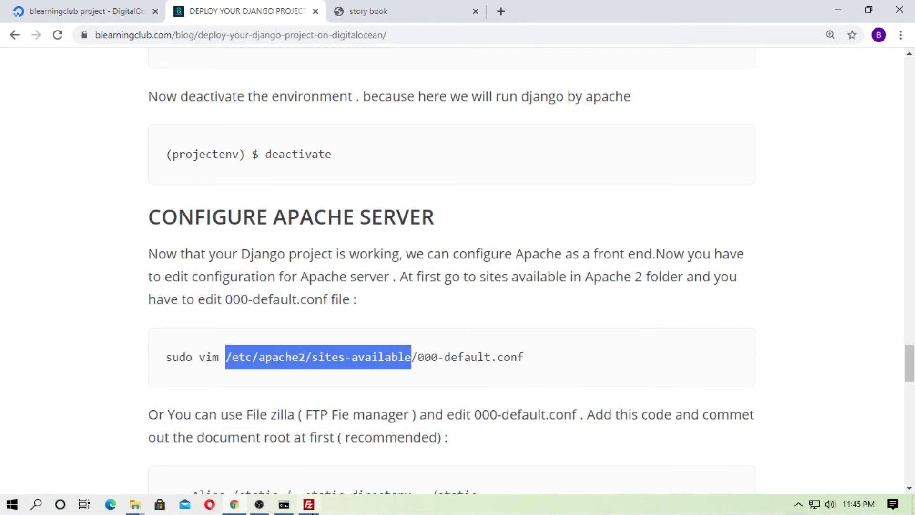
{"action": "left_click", "coordinate": [308, 505]}
{"action": "scroll", "coordinate": [166, 172], "scroll_direction": "up", "scroll_amount": 10}
{"action": "left_click", "coordinate": [108, 165]}
Step: Browse the remote tree to /etc/apache2/sites-available and View/Edit 000-default.conf
{"action": "scroll", "coordinate": [153, 235], "scroll_direction": "down", "scroll_amount": 3}
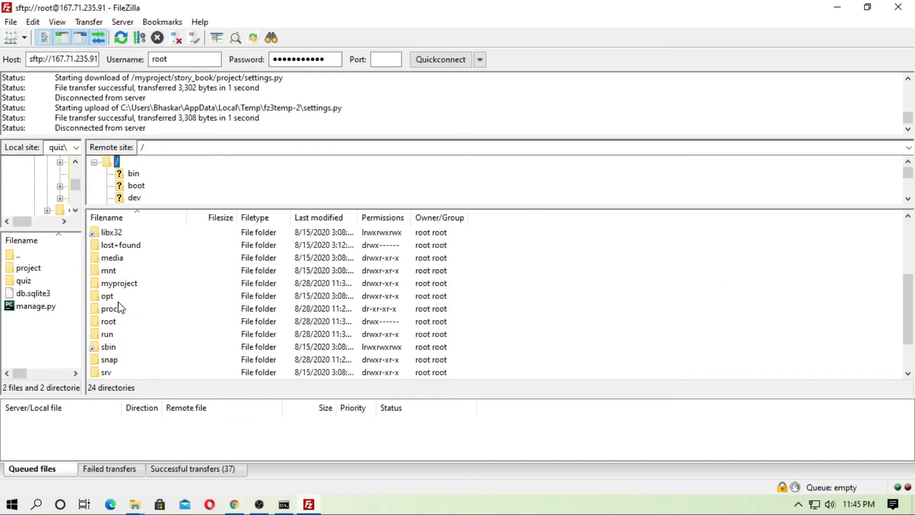
{"action": "scroll", "coordinate": [120, 307], "scroll_direction": "up", "scroll_amount": 3}
{"action": "double_click", "coordinate": [114, 286]}
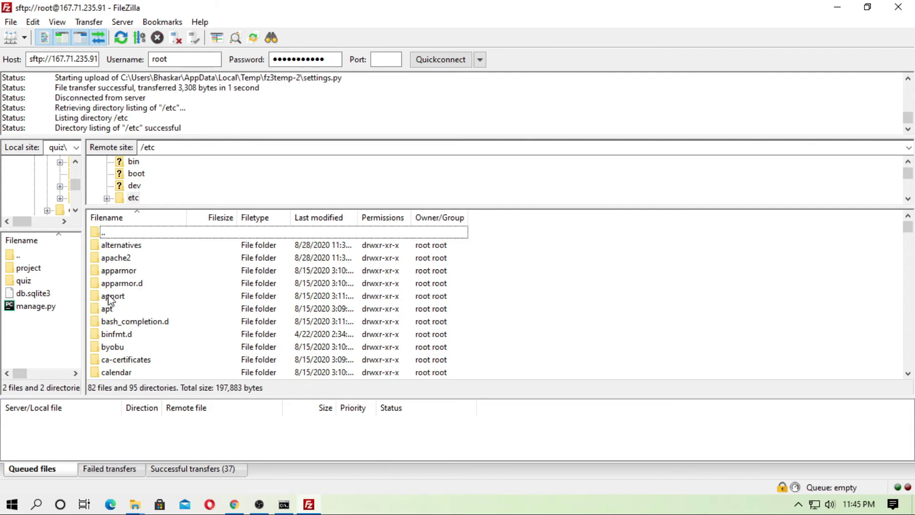
{"action": "scroll", "coordinate": [153, 302], "scroll_direction": "down", "scroll_amount": 5}
{"action": "scroll", "coordinate": [154, 303], "scroll_direction": "up", "scroll_amount": 5}
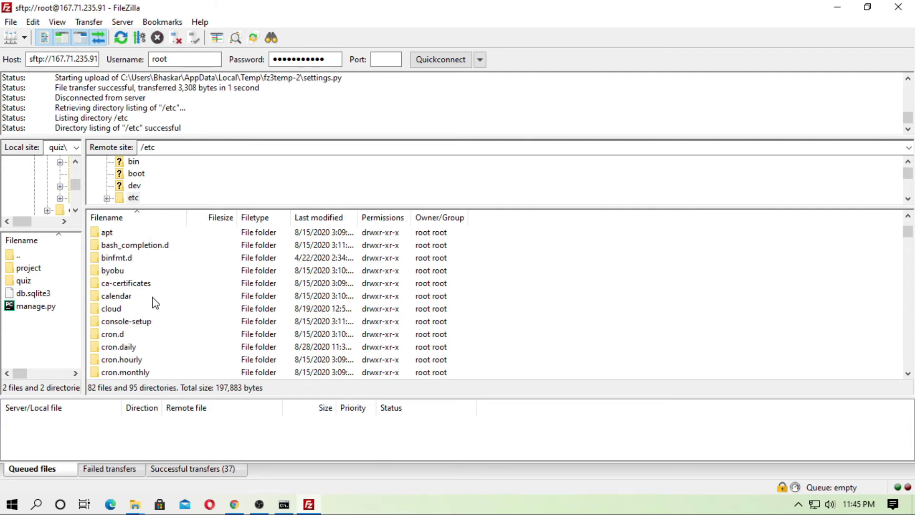
{"action": "key", "text": "a"}
{"action": "double_click", "coordinate": [123, 247]}
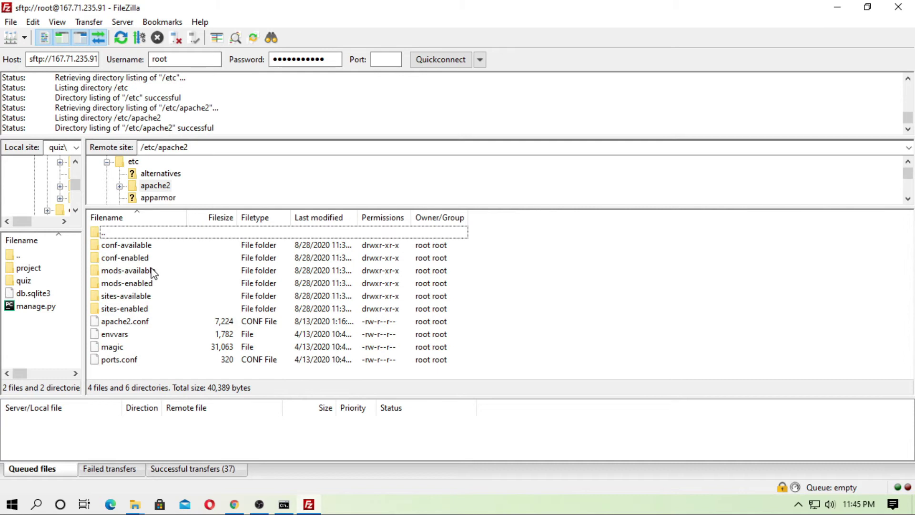
{"action": "double_click", "coordinate": [146, 297]}
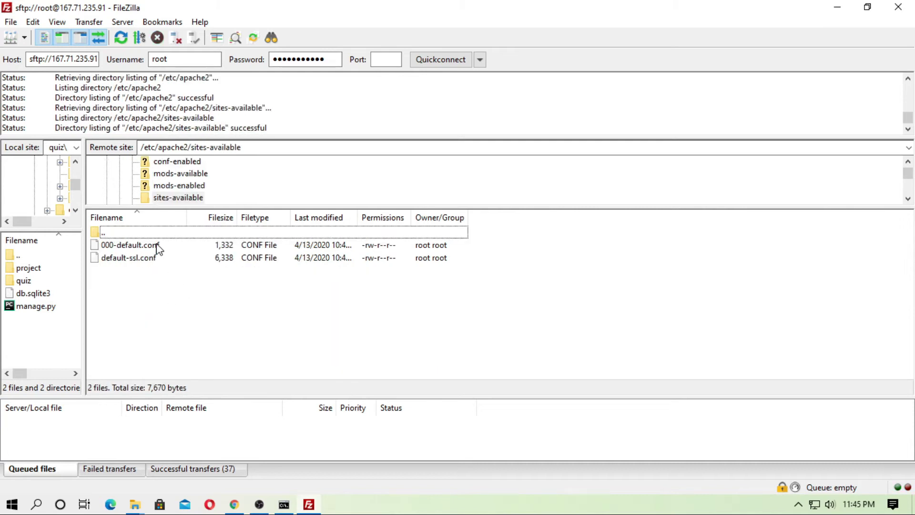
{"action": "right_click", "coordinate": [146, 247]}
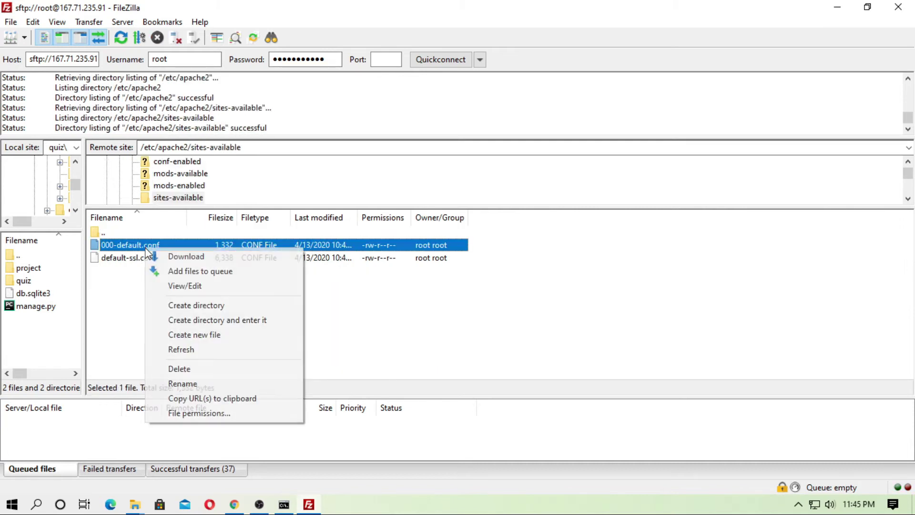
{"action": "left_click", "coordinate": [197, 287]}
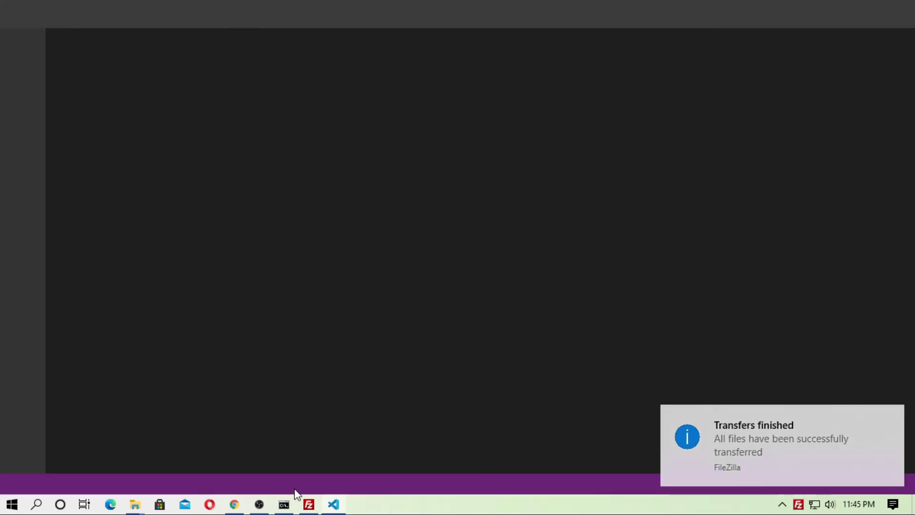
Step: Comment out the DocumentRoot line 12 in 000-default.conf with #
{"action": "left_click", "coordinate": [330, 294]}
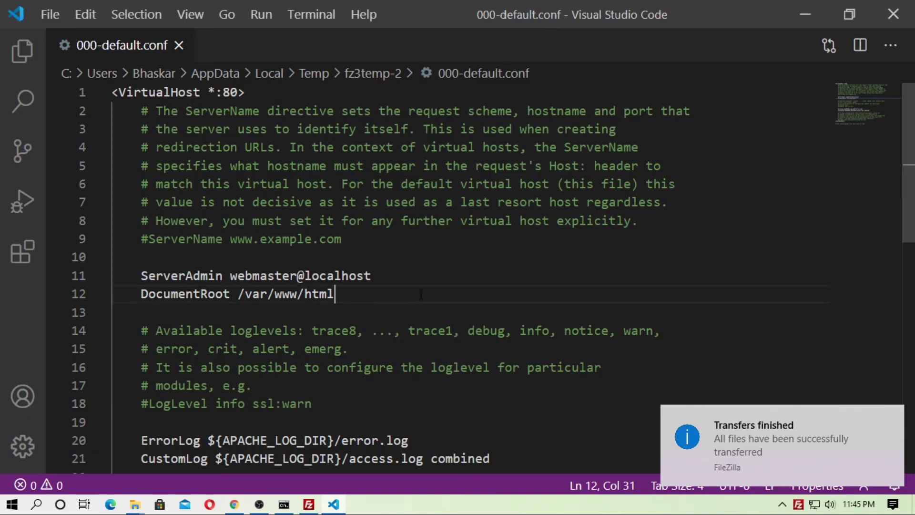
{"action": "key", "text": "alt+Tab"}
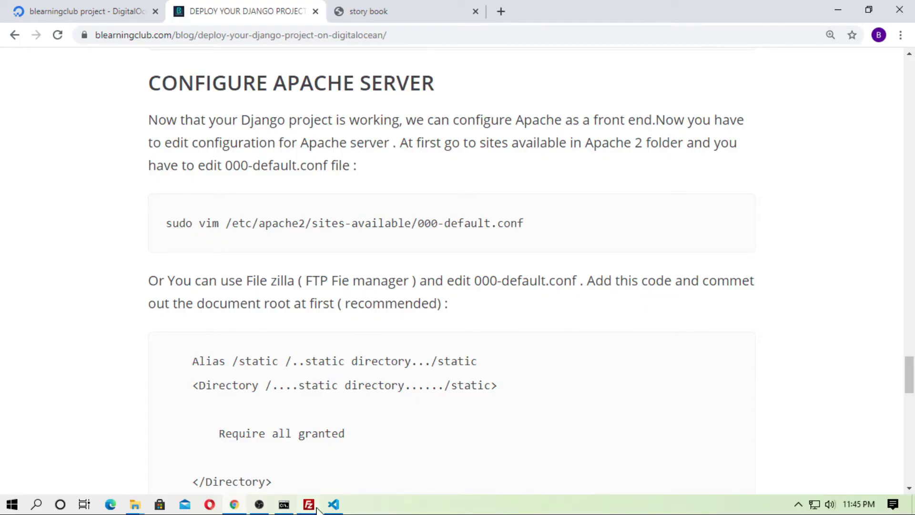
{"action": "left_click", "coordinate": [333, 504]}
{"action": "key", "text": "Home"}
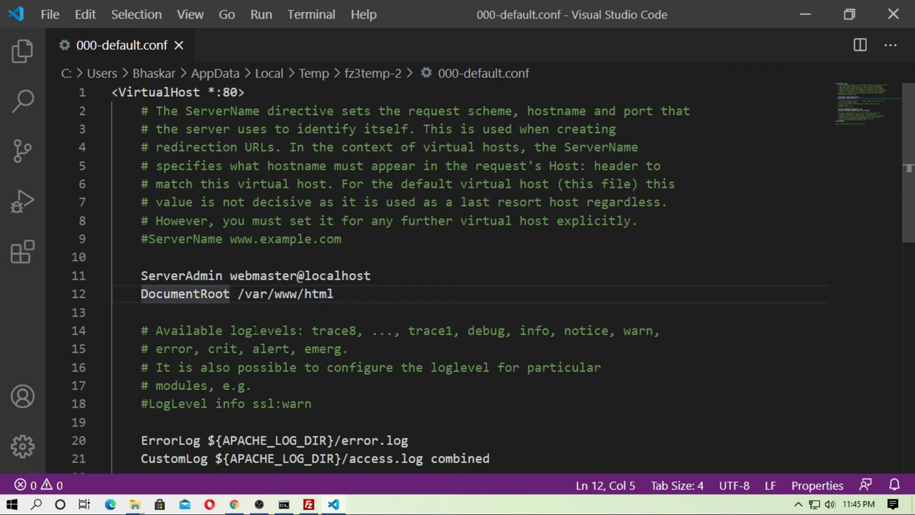
{"action": "type", "text": "#"}
Step: Copy the tutorial's Alias /static, Directory and WSGI config block
{"action": "key", "text": "alt+Tab"}
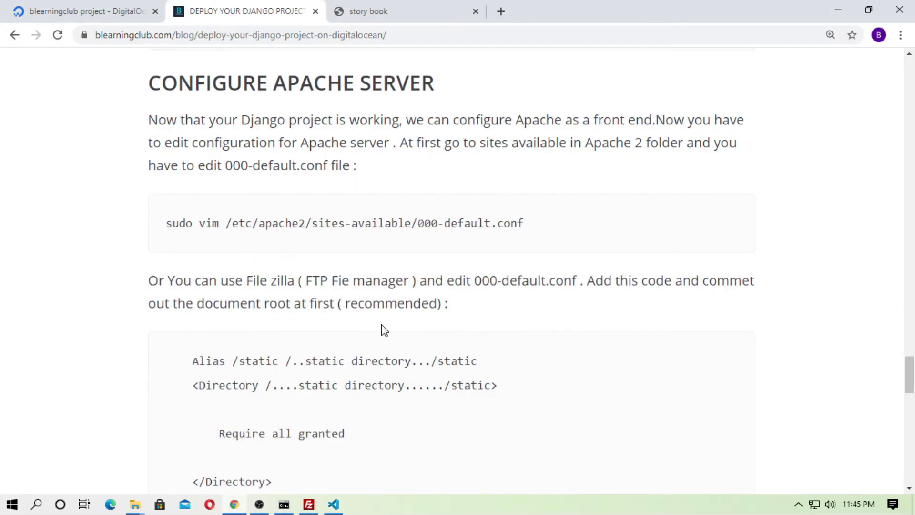
{"action": "scroll", "coordinate": [385, 329], "scroll_direction": "down", "scroll_amount": 7}
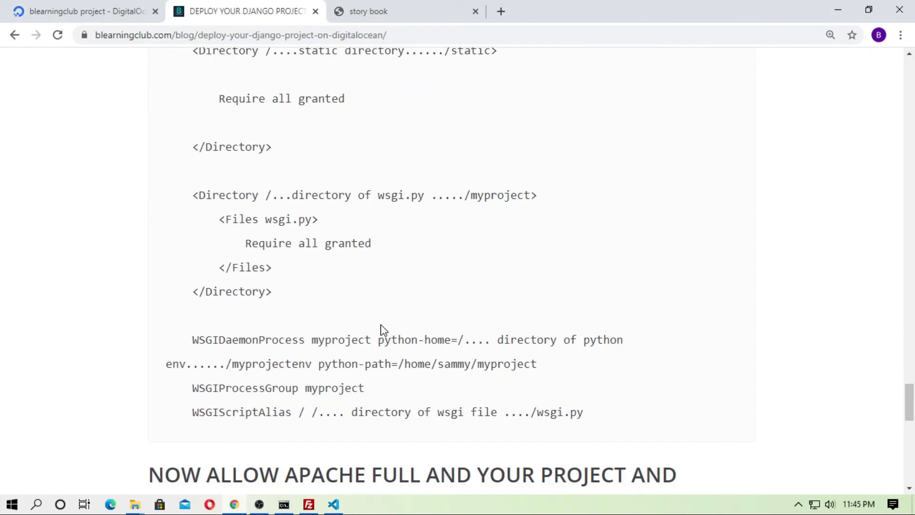
{"action": "scroll", "coordinate": [381, 327], "scroll_direction": "up", "scroll_amount": 2}
{"action": "scroll", "coordinate": [591, 466], "scroll_direction": "down", "scroll_amount": 1}
{"action": "left_click_drag", "start_coordinate": [600, 491], "coordinate": [119, 81]}
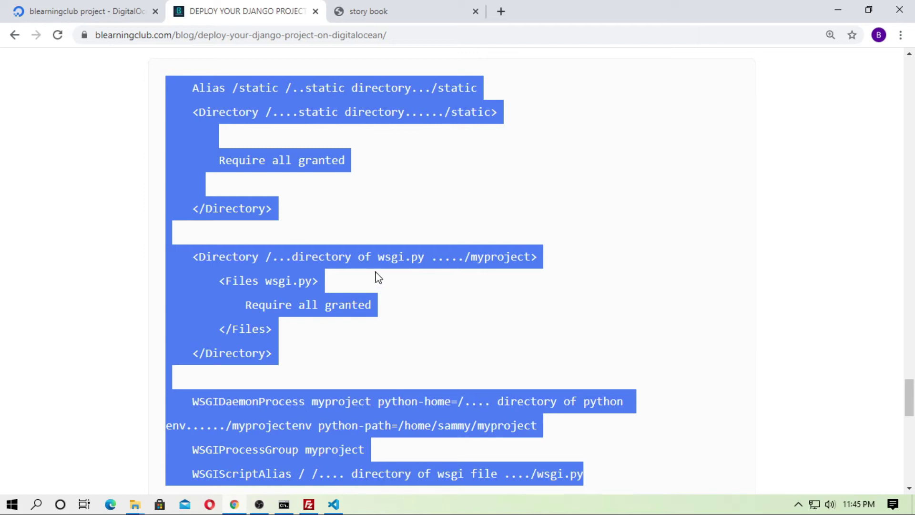
{"action": "scroll", "coordinate": [510, 351], "scroll_direction": "down", "scroll_amount": 1}
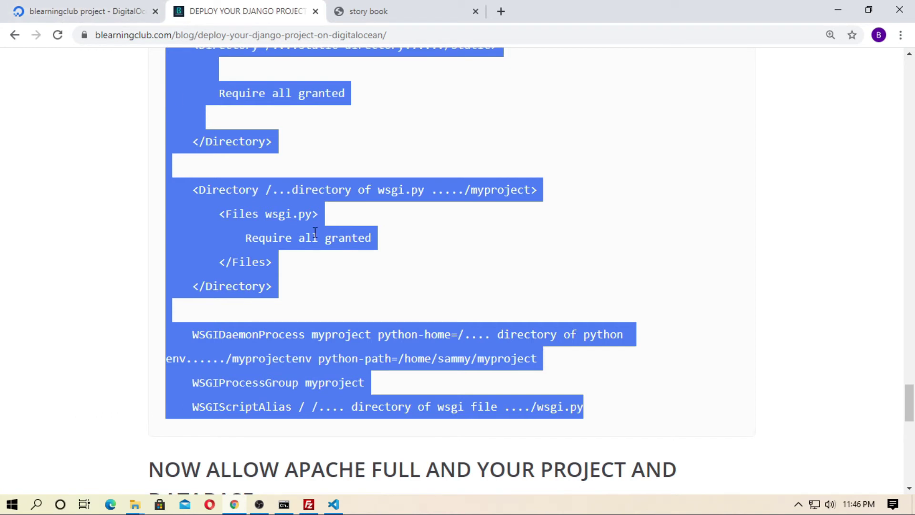
{"action": "scroll", "coordinate": [364, 251], "scroll_direction": "up", "scroll_amount": 6}
{"action": "scroll", "coordinate": [367, 255], "scroll_direction": "down", "scroll_amount": 4}
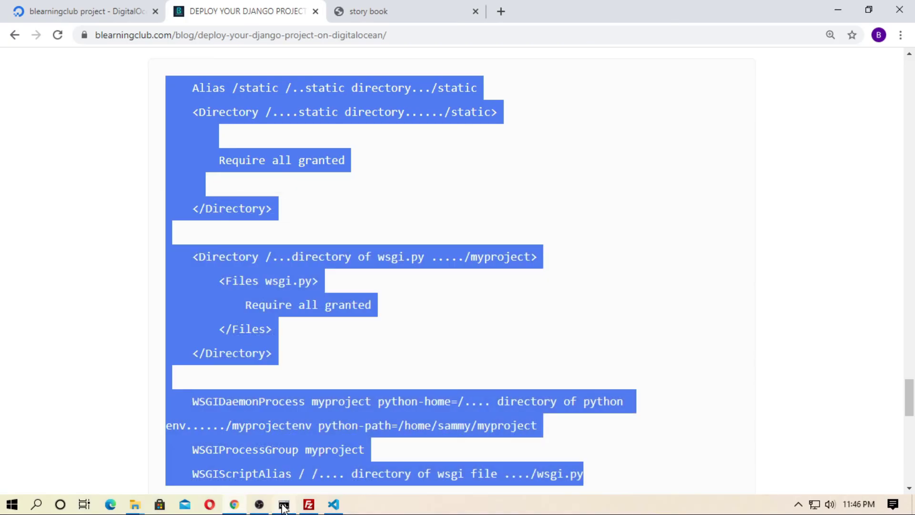
{"action": "left_click", "coordinate": [334, 504]}
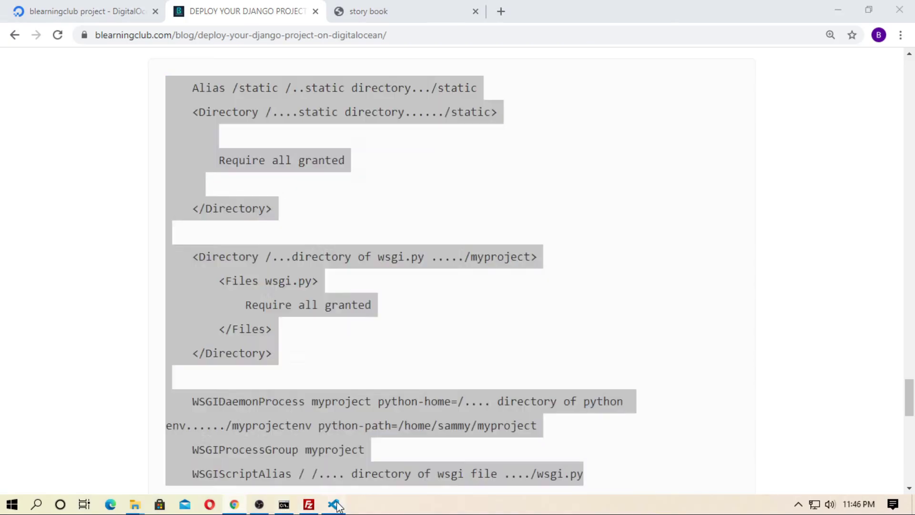
Step: Paste the Alias, Directory and WSGI block on a new line below the commented DocumentRoot
{"action": "scroll", "coordinate": [472, 276], "scroll_direction": "down", "scroll_amount": 2}
{"action": "left_click", "coordinate": [894, 401]}
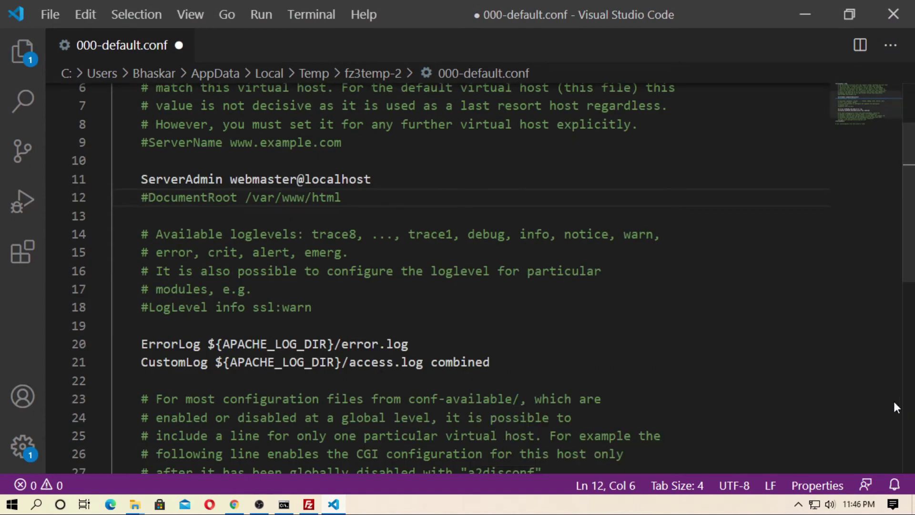
{"action": "left_click", "coordinate": [360, 199]}
{"action": "key", "text": "Return"}
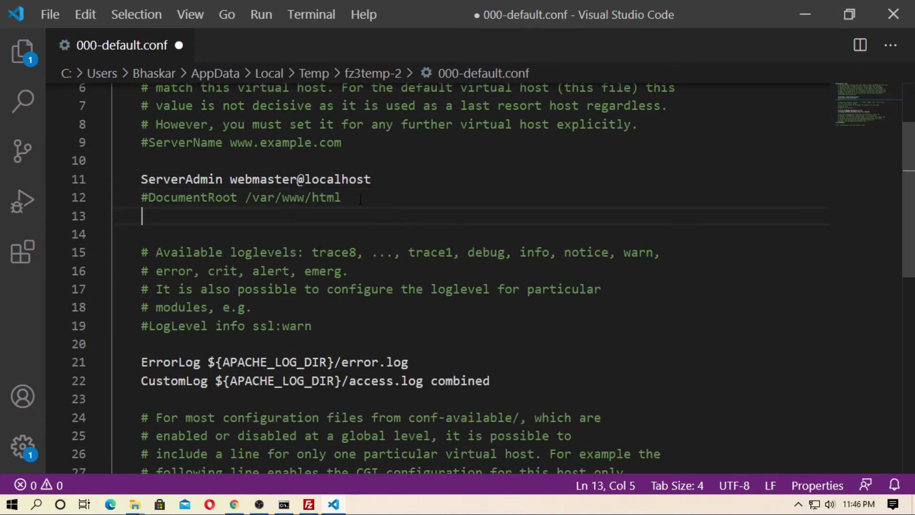
{"action": "key", "text": "ctrl+v"}
{"action": "scroll", "coordinate": [331, 193], "scroll_direction": "up", "scroll_amount": 3}
{"action": "scroll", "coordinate": [329, 220], "scroll_direction": "down", "scroll_amount": 1}
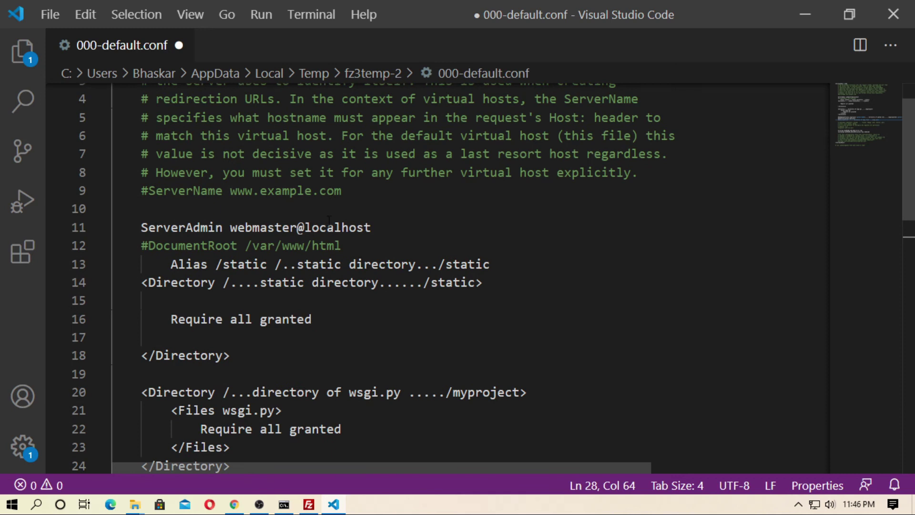
Step: Remove the extra indentation before Alias and select the static path placeholder on line 13
{"action": "left_click", "coordinate": [167, 265]}
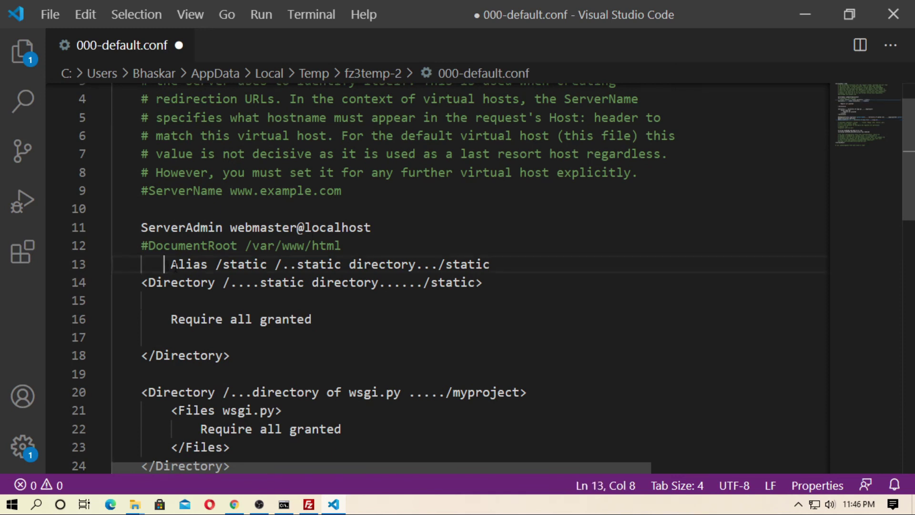
{"action": "key", "text": "BackSpace"}
{"action": "key", "text": "BackSpace"}
{"action": "key", "text": "BackSpace"}
{"action": "left_click", "coordinate": [295, 264]}
{"action": "left_click", "coordinate": [413, 317]}
{"action": "left_click_drag", "start_coordinate": [252, 265], "coordinate": [424, 265]}
Step: Enter the myproject folder on the server and list its contents
{"action": "left_click", "coordinate": [284, 504]}
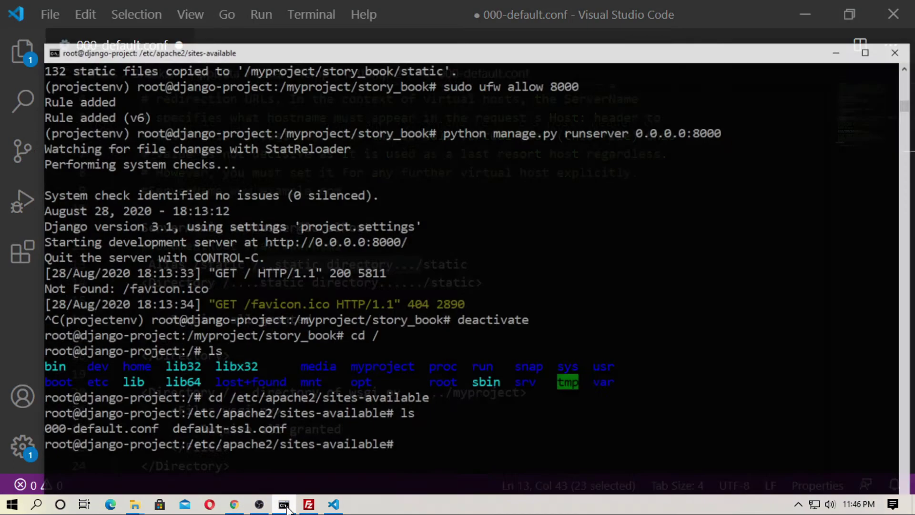
{"action": "scroll", "coordinate": [323, 394], "scroll_direction": "down", "scroll_amount": 1}
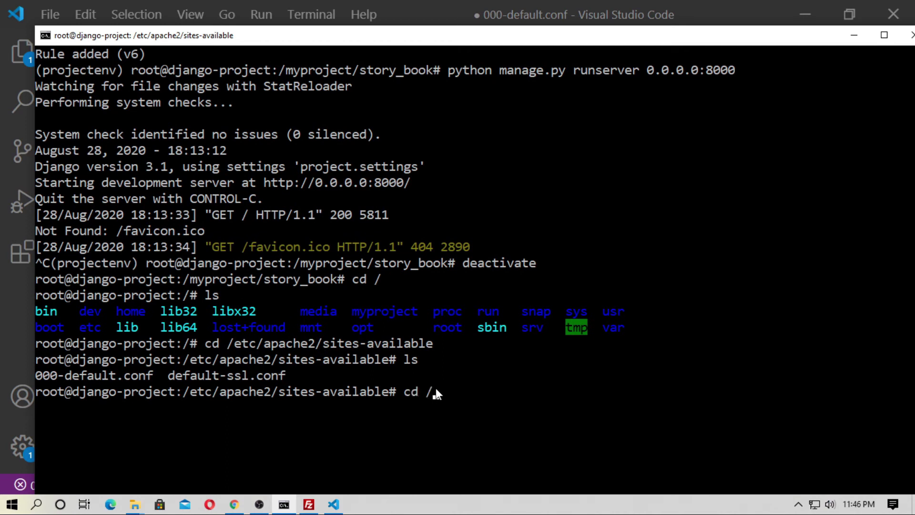
{"action": "key", "text": "Return"}
{"action": "type", "text": "cd my"}
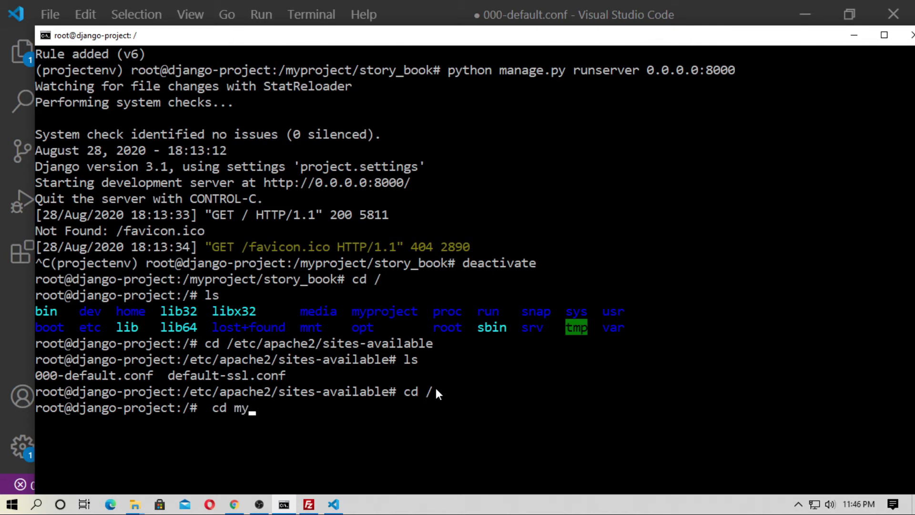
{"action": "key", "text": "Tab"}
{"action": "key", "text": "Return"}
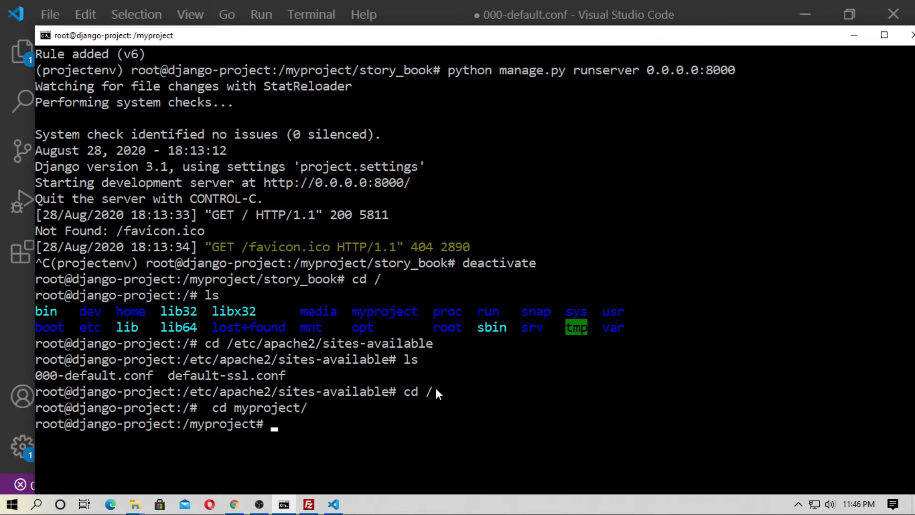
{"action": "type", "text": "ls"}
{"action": "key", "text": "Return"}
Step: Enter the story_book folder and list its files, including static
{"action": "type", "text": "cd"}
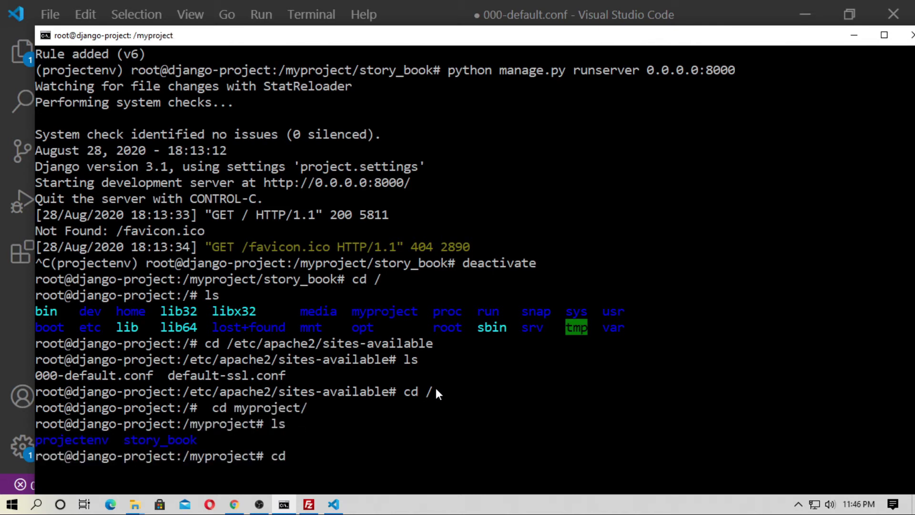
{"action": "key", "text": "BackSpace"}
{"action": "key", "text": "BackSpace"}
{"action": "type", "text": "cd st"}
{"action": "key", "text": "Tab"}
{"action": "key", "text": "Return"}
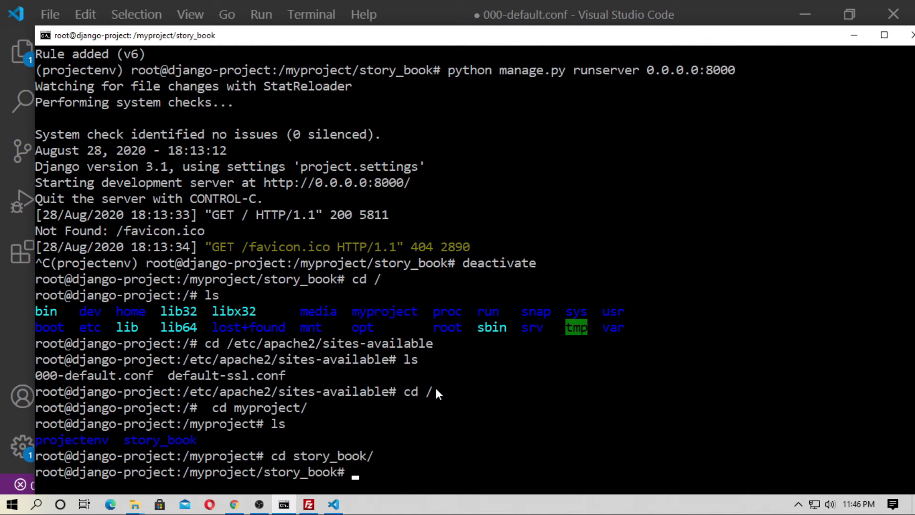
{"action": "scroll", "coordinate": [436, 386], "scroll_direction": "down", "scroll_amount": 1}
{"action": "type", "text": "ls"}
{"action": "key", "text": "Return"}
{"action": "scroll", "coordinate": [311, 366], "scroll_direction": "down", "scroll_amount": 2}
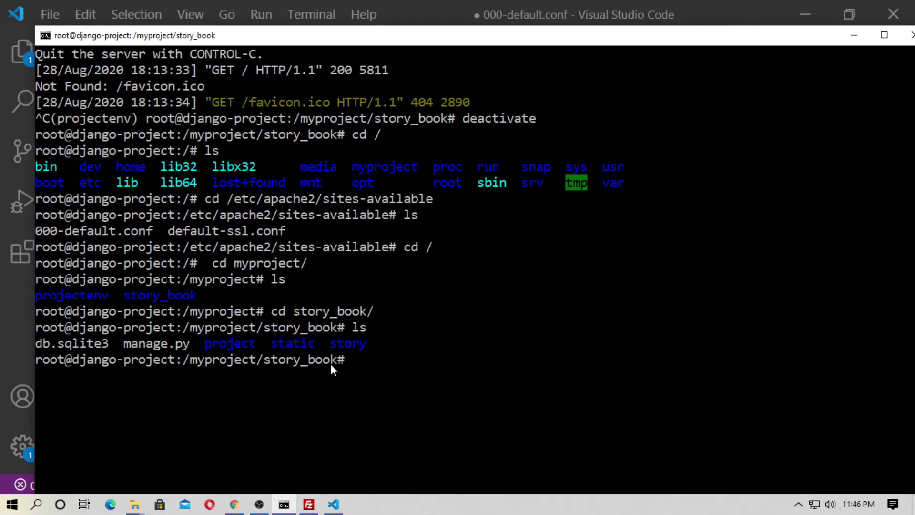
Step: Copy the /myproject/story_book path from the prompt
{"action": "left_click_drag", "start_coordinate": [276, 345], "coordinate": [310, 344]}
{"action": "left_click", "coordinate": [293, 359]}
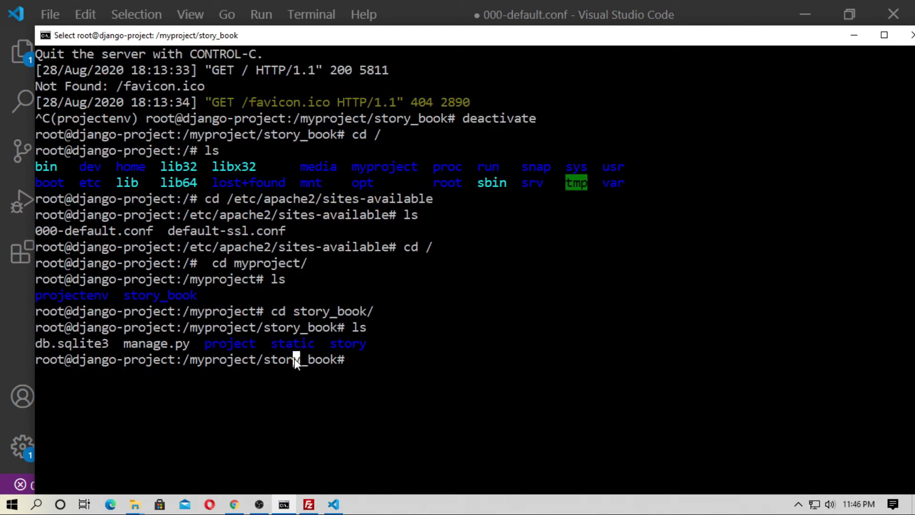
{"action": "left_click_drag", "start_coordinate": [186, 359], "coordinate": [332, 357]}
{"action": "right_click", "coordinate": [331, 356]}
Step: Paste /myproject/story_book over the static path placeholders on lines 13 and 14
{"action": "left_click", "coordinate": [854, 35]}
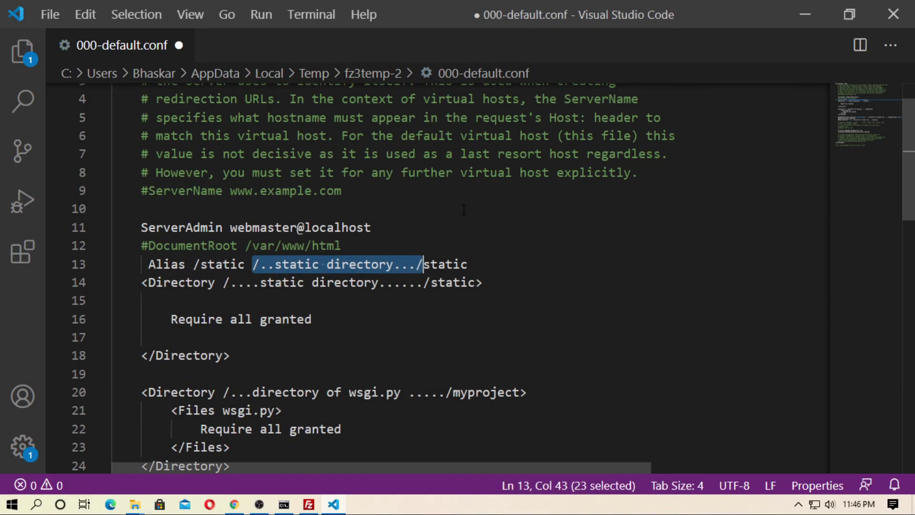
{"action": "left_click_drag", "start_coordinate": [415, 265], "coordinate": [257, 266]}
{"action": "type", "text": "/myproject/story_book"}
{"action": "key", "text": "Left"}
{"action": "key", "text": "Left"}
{"action": "key", "text": "Left"}
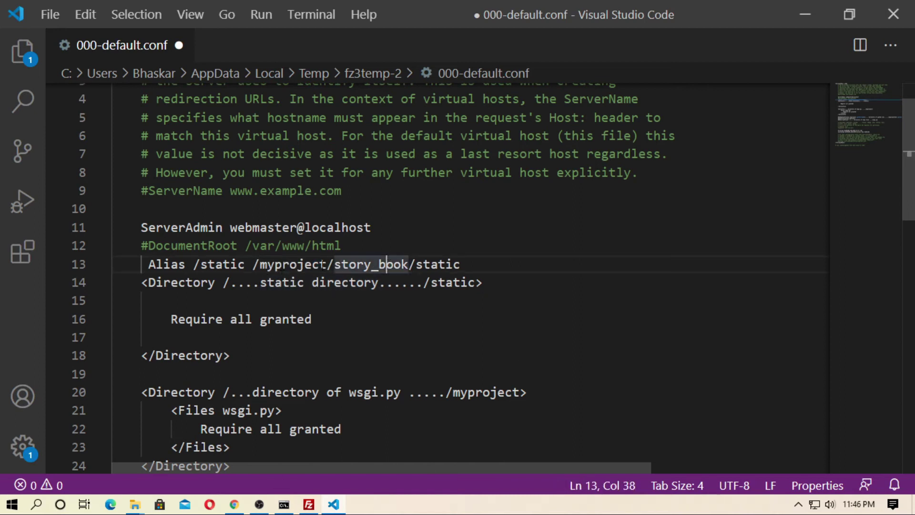
{"action": "left_click", "coordinate": [312, 282]}
{"action": "left_click_drag", "start_coordinate": [422, 282], "coordinate": [225, 285]}
{"action": "type", "text": "/myproject/story_book"}
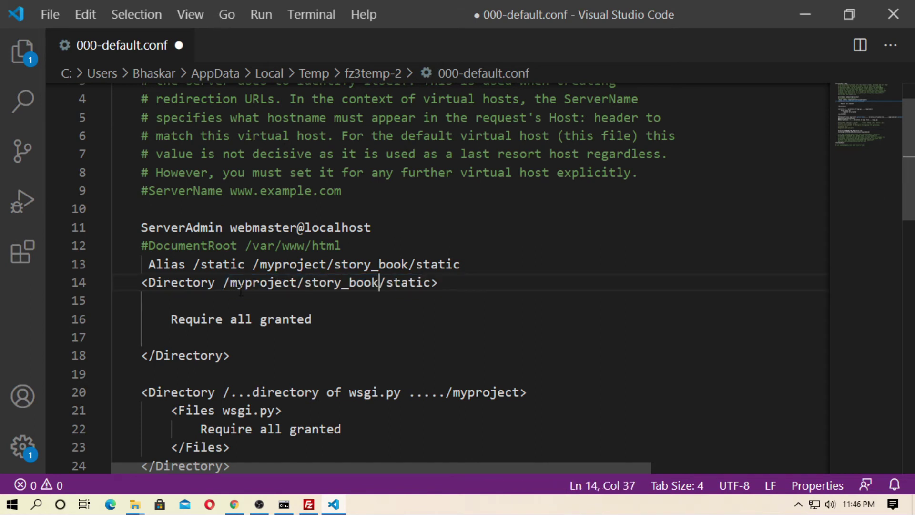
Step: Scroll to the wsgi.py Directory block and select its directory placeholder
{"action": "left_click", "coordinate": [398, 319]}
{"action": "scroll", "coordinate": [398, 314], "scroll_direction": "down", "scroll_amount": 1}
{"action": "scroll", "coordinate": [398, 314], "scroll_direction": "down", "scroll_amount": 2}
{"action": "left_click", "coordinate": [455, 292]}
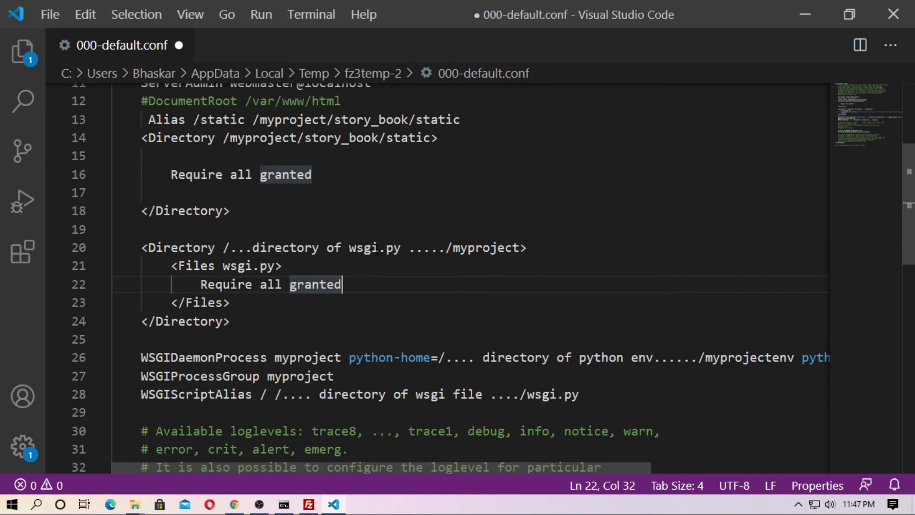
{"action": "left_click_drag", "start_coordinate": [402, 247], "coordinate": [246, 247]}
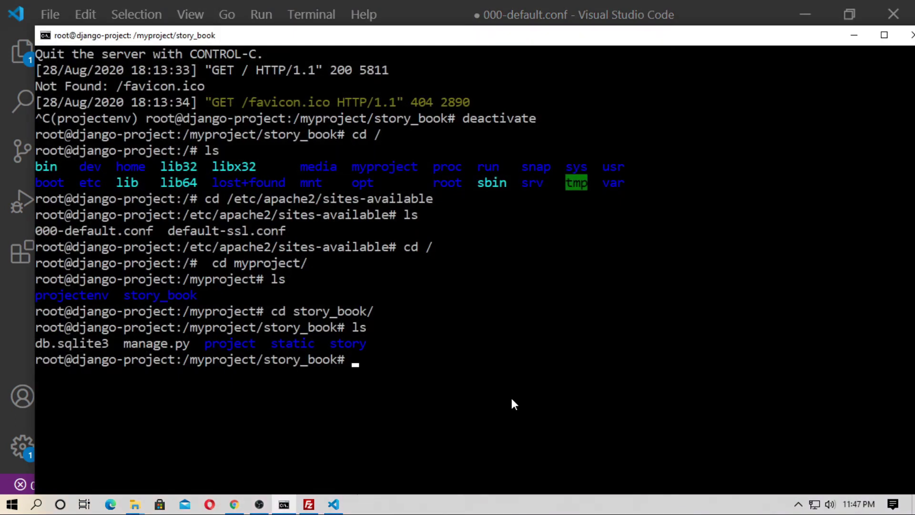
Step: Enter the project folder, list wsgi.py, settings.py and urls.py, and copy /myproject/story_book/project
{"action": "type", "text": "cd project/"}
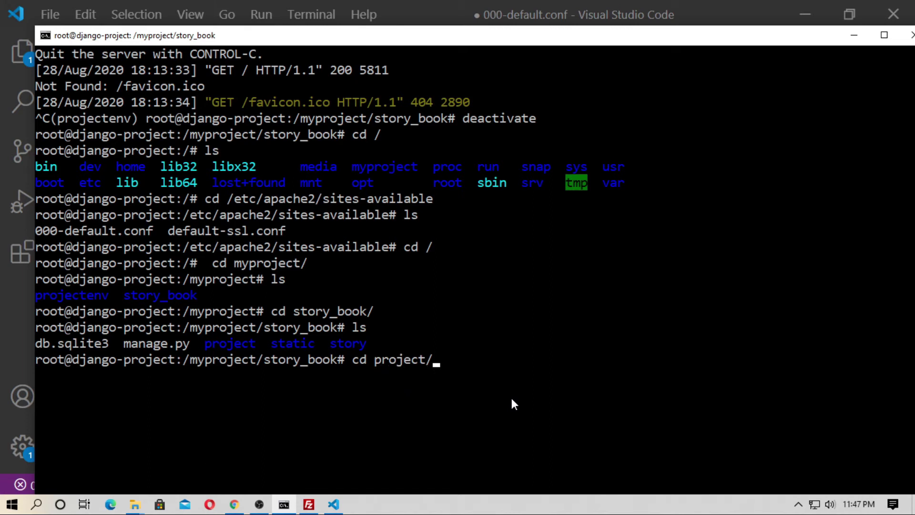
{"action": "key", "text": "Return"}
{"action": "type", "text": "ls"}
{"action": "key", "text": "Return"}
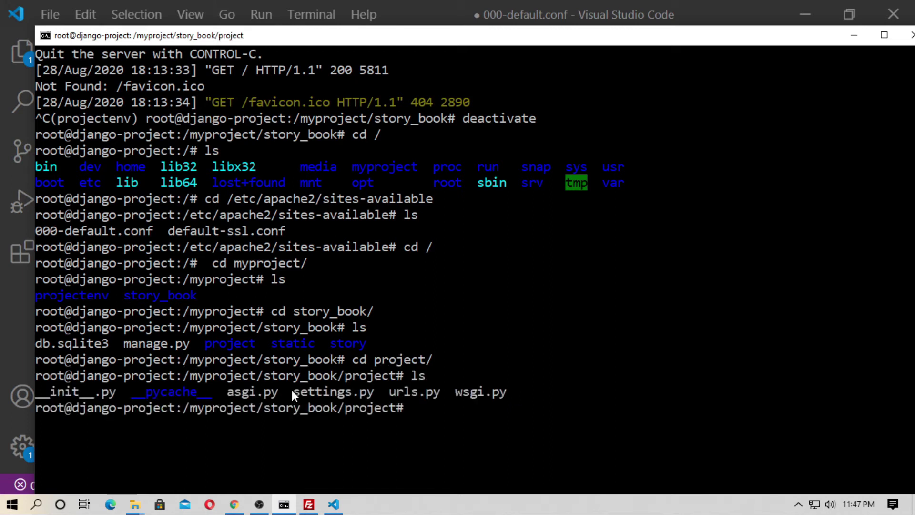
{"action": "left_click_drag", "start_coordinate": [489, 392], "coordinate": [187, 411]}
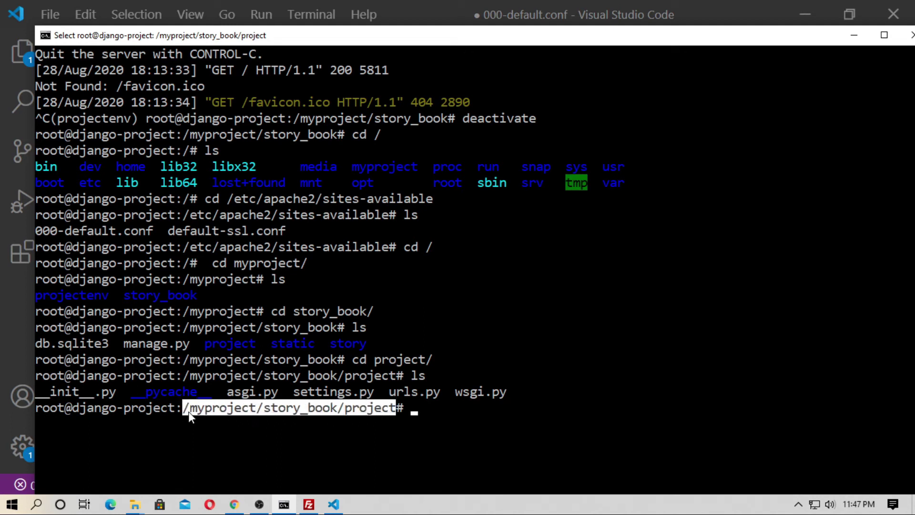
{"action": "right_click", "coordinate": [191, 413]}
Step: Paste /myproject/story_book/project over the wsgi.py Directory placeholder on line 20
{"action": "left_click", "coordinate": [333, 504]}
{"action": "left_click_drag", "start_coordinate": [519, 247], "coordinate": [222, 247]}
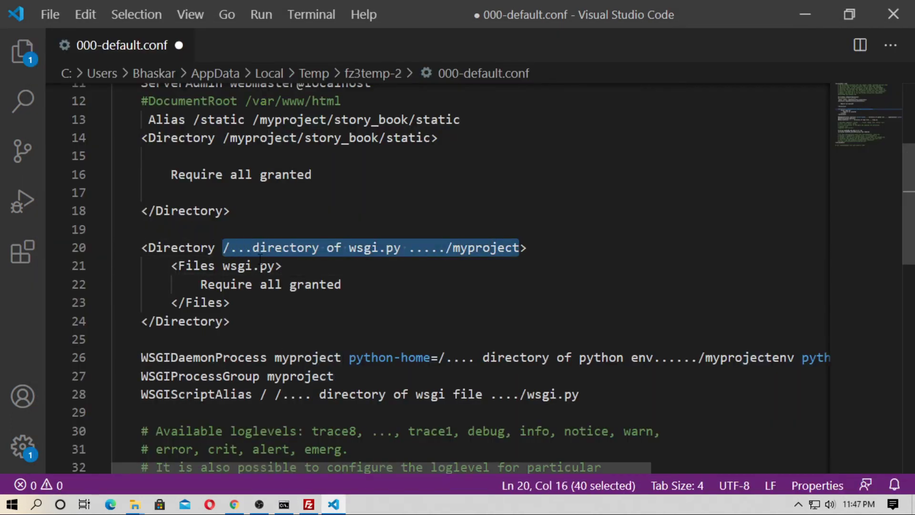
{"action": "key", "text": "ctrl+v"}
Step: Review the lines around the updated wsgi.py Directory block, then return to the SSH console
{"action": "key", "text": "Down"}
{"action": "key", "text": "Up"}
{"action": "key", "text": "Down"}
{"action": "key", "text": "Down"}
{"action": "key", "text": "Down"}
{"action": "key", "text": "Down"}
{"action": "key", "text": "Down"}
{"action": "key", "text": "Down"}
{"action": "key", "text": "Down"}
{"action": "scroll", "coordinate": [374, 263], "scroll_direction": "down", "scroll_amount": 2}
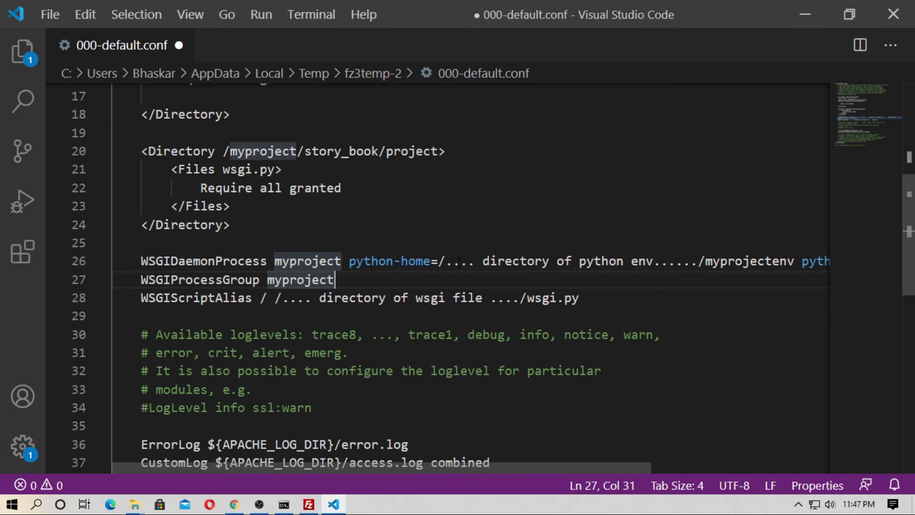
{"action": "key", "text": "Up"}
{"action": "key", "text": "Up"}
{"action": "key", "text": "Up"}
{"action": "key", "text": "Up"}
{"action": "key", "text": "Up"}
{"action": "key", "text": "Up"}
{"action": "key", "text": "Up"}
{"action": "key", "text": "Up"}
{"action": "key", "text": "Up"}
{"action": "key", "text": "Up"}
{"action": "key", "text": "Up"}
{"action": "key", "text": "Up"}
{"action": "key", "text": "Up"}
{"action": "key", "text": "Up"}
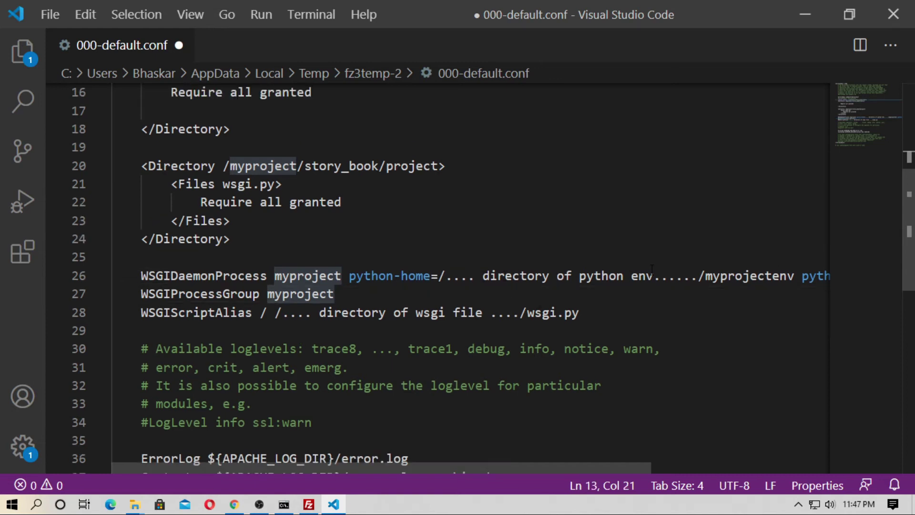
{"action": "key", "text": "alt+Tab"}
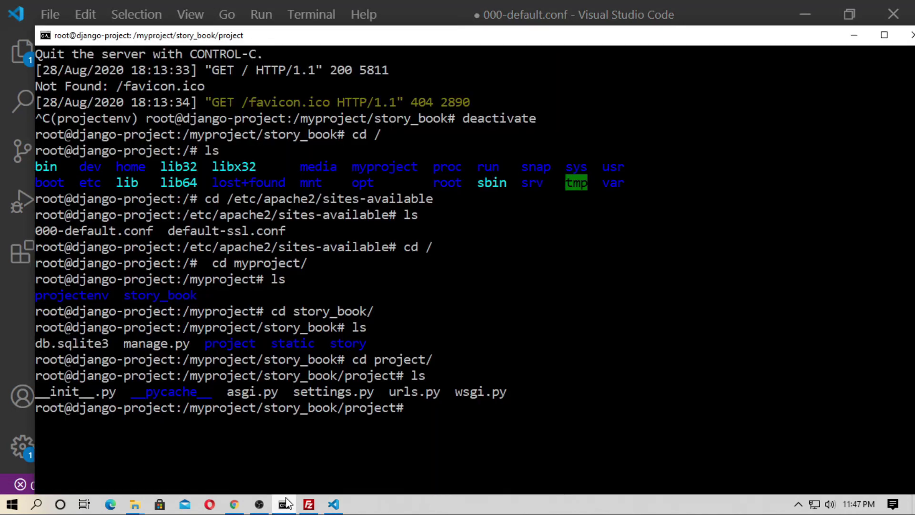
Step: Move up from the project folder through story_book to /myproject, listing each folder's contents
{"action": "type", "text": "ls"}
{"action": "key", "text": "Return"}
{"action": "type", "text": "cd .."}
{"action": "key", "text": "Return"}
{"action": "type", "text": "ls"}
{"action": "key", "text": "Return"}
{"action": "scroll", "coordinate": [443, 399], "scroll_direction": "down", "scroll_amount": 3}
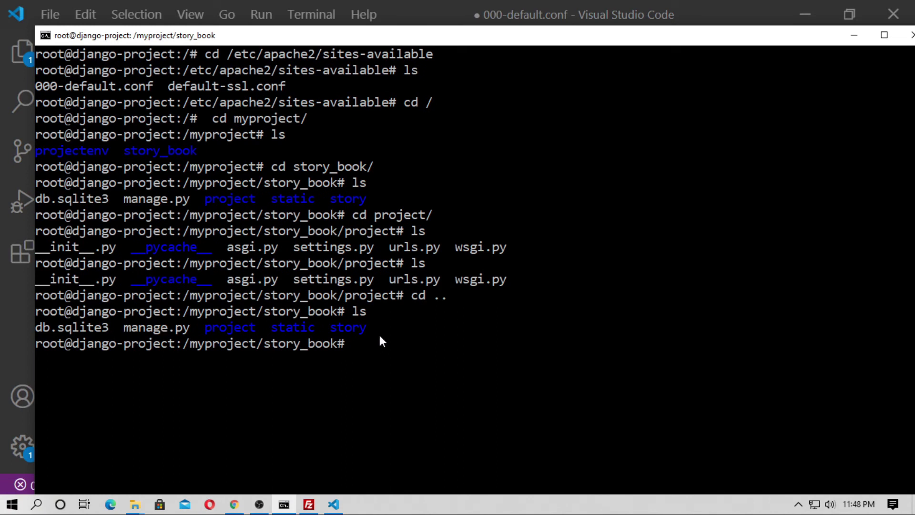
{"action": "type", "text": "cd .."}
{"action": "key", "text": "Return"}
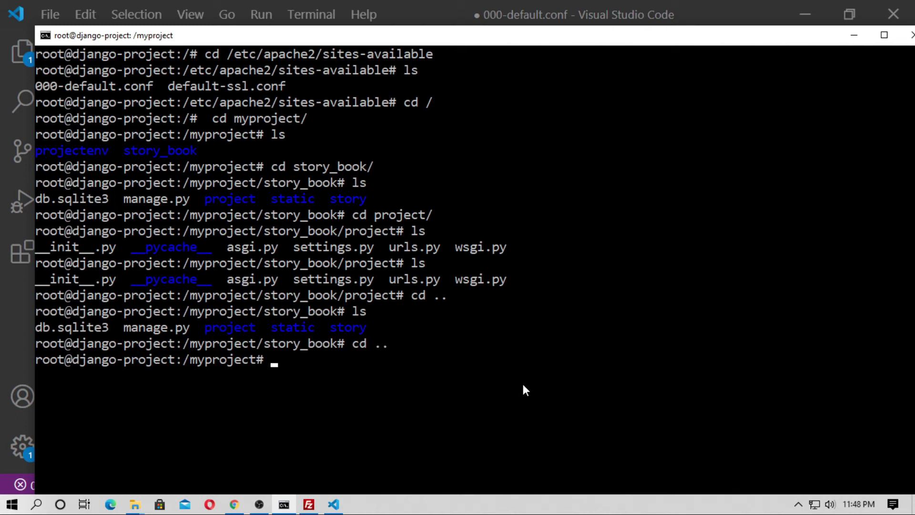
{"action": "type", "text": "ls"}
{"action": "key", "text": "Return"}
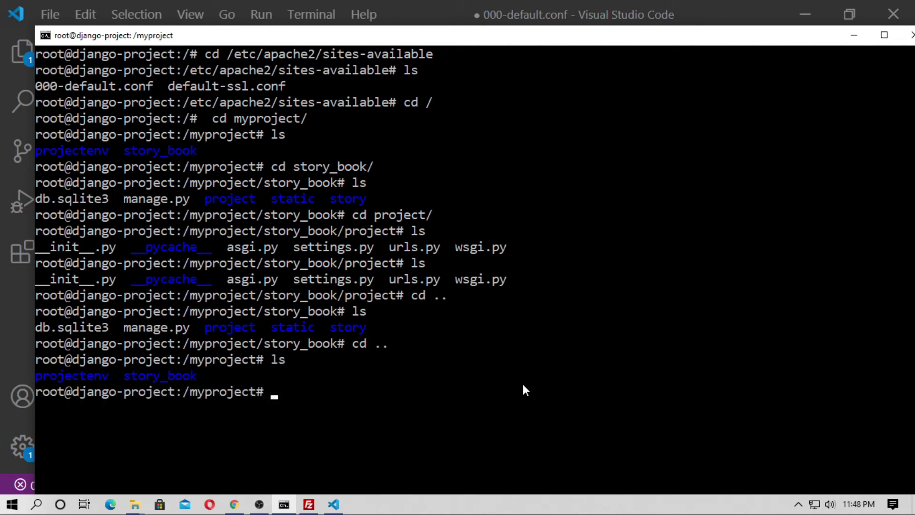
{"action": "left_click_drag", "start_coordinate": [108, 376], "coordinate": [40, 382]}
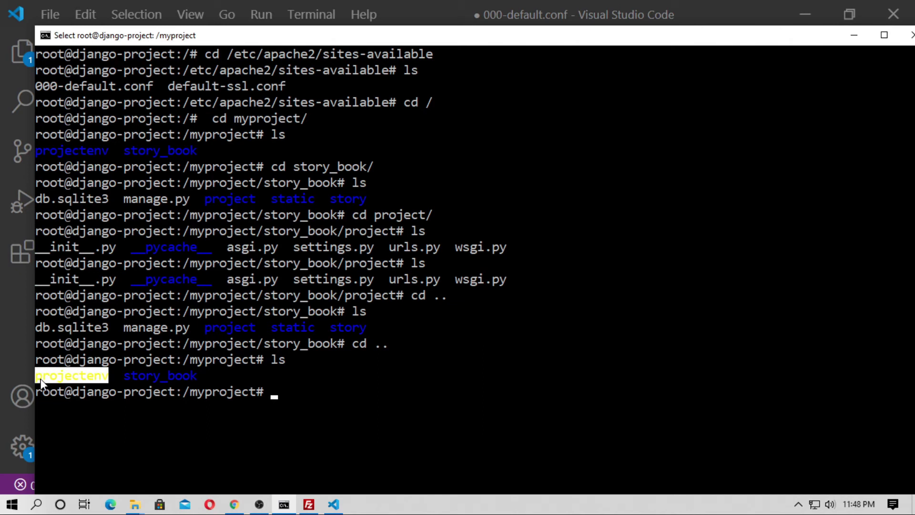
Step: Enter projectenv, confirm it holds bin, lib and pyvenv.cfg, and copy /myproject/projectenv
{"action": "type", "text": "cd p"}
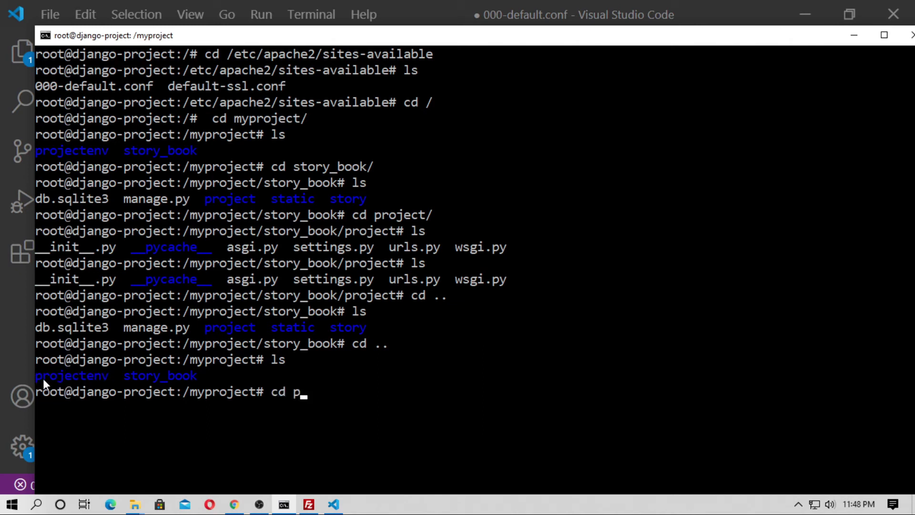
{"action": "key", "text": "Tab"}
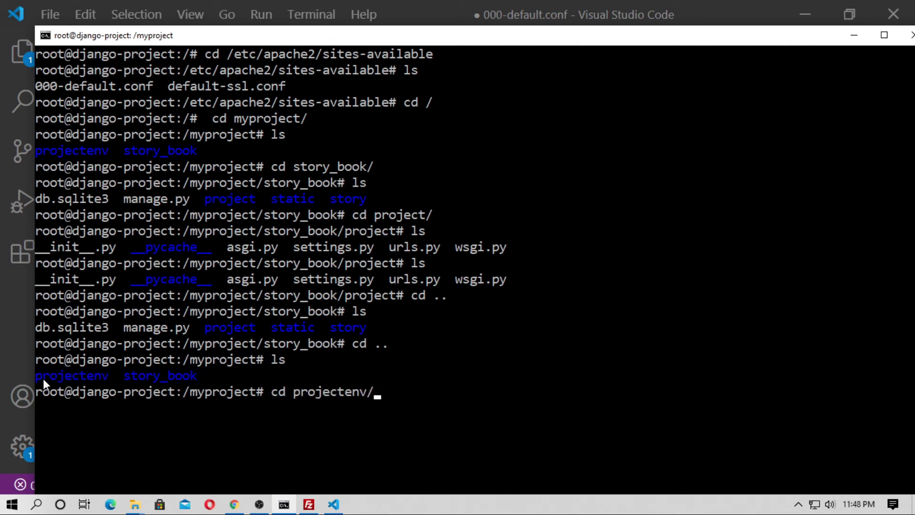
{"action": "key", "text": "Return"}
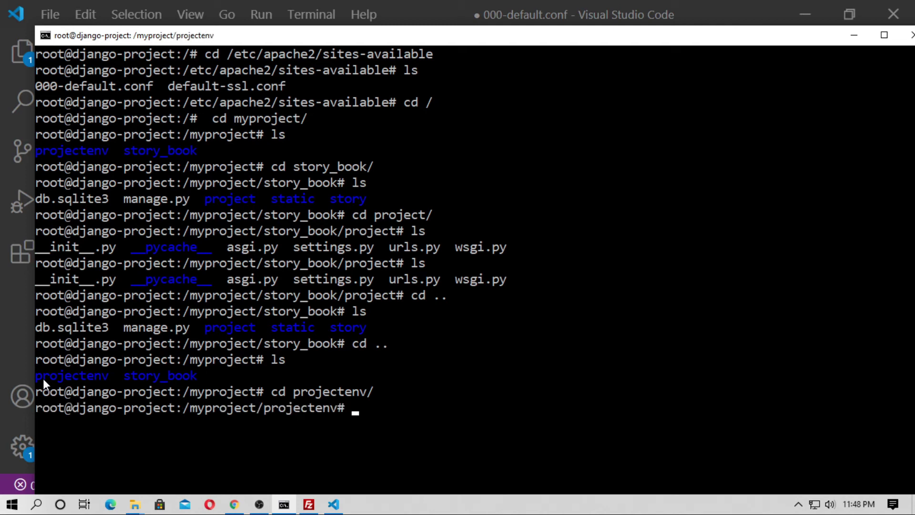
{"action": "type", "text": "ls"}
{"action": "key", "text": "Return"}
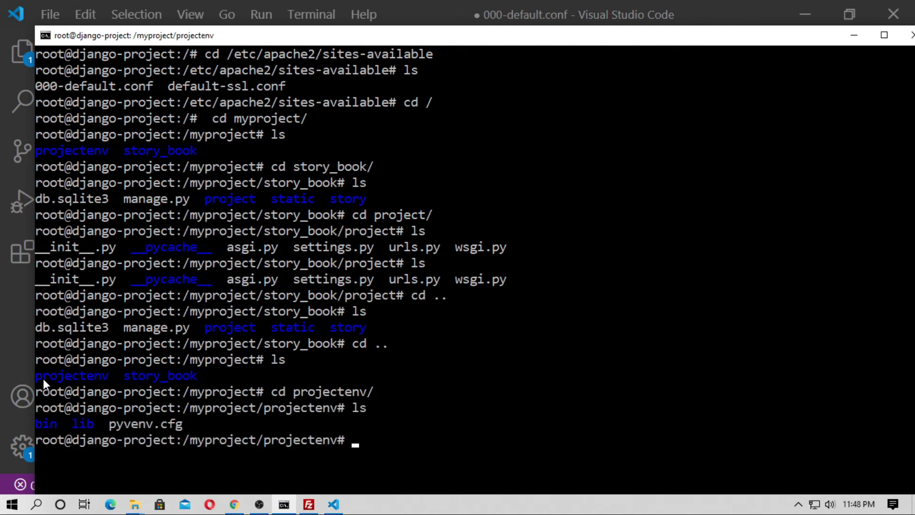
{"action": "scroll", "coordinate": [50, 379], "scroll_direction": "down", "scroll_amount": 2}
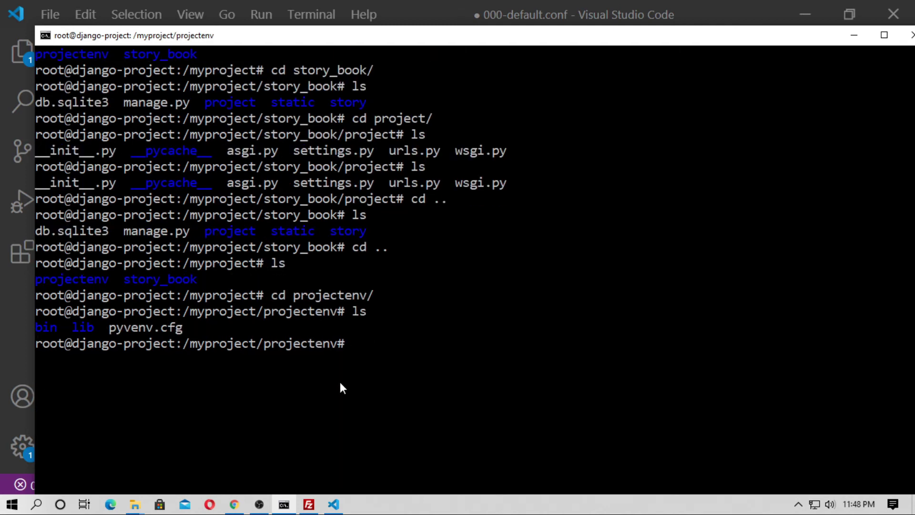
{"action": "left_click_drag", "start_coordinate": [336, 342], "coordinate": [183, 344]}
{"action": "key", "text": "ctrl+c"}
{"action": "left_click", "coordinate": [333, 505]}
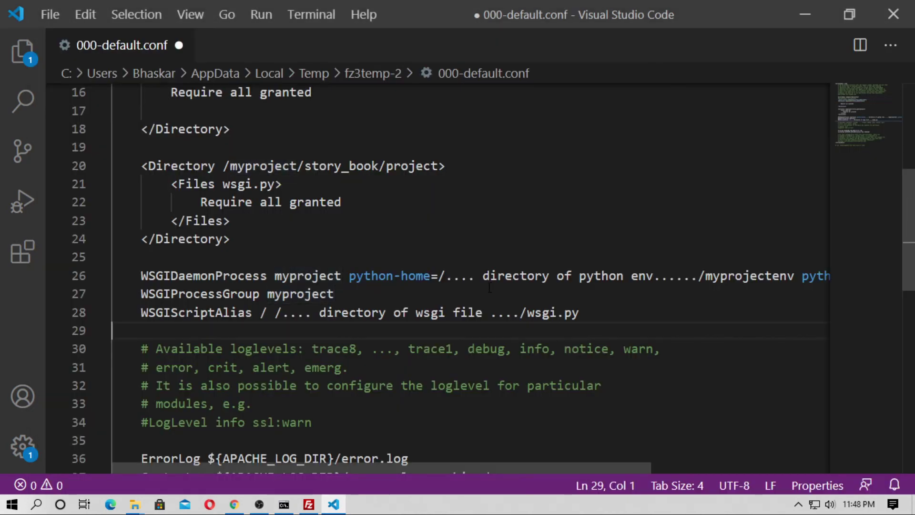
Step: Set python-home on line 26 of 000-default.conf to the pasted /myproject/projectenv path
{"action": "left_click", "coordinate": [439, 276]}
{"action": "left_click_drag", "start_coordinate": [795, 276], "coordinate": [447, 270]}
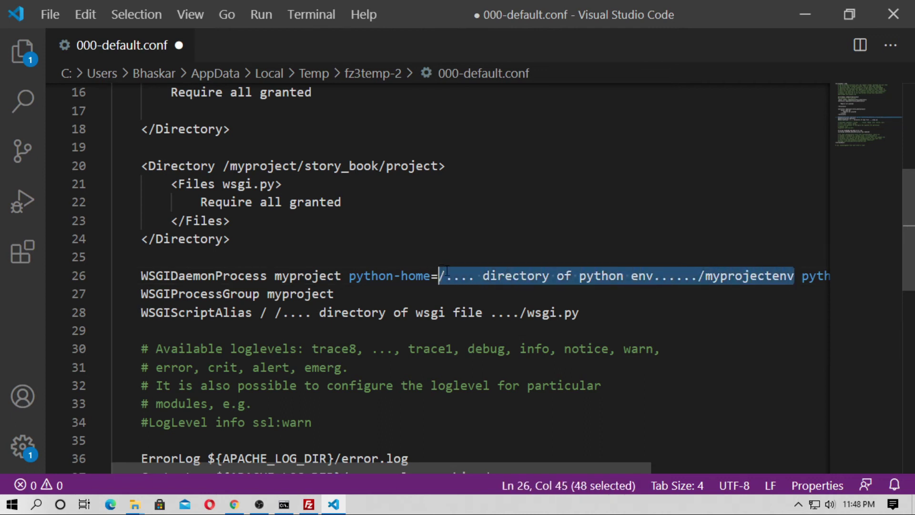
{"action": "key", "text": "ctrl+v"}
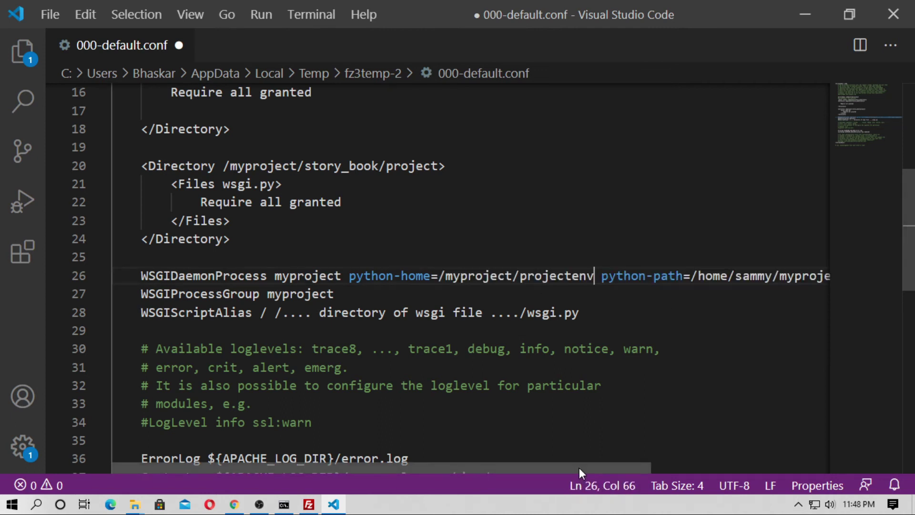
{"action": "scroll", "coordinate": [640, 464], "scroll_direction": "right", "scroll_amount": 5}
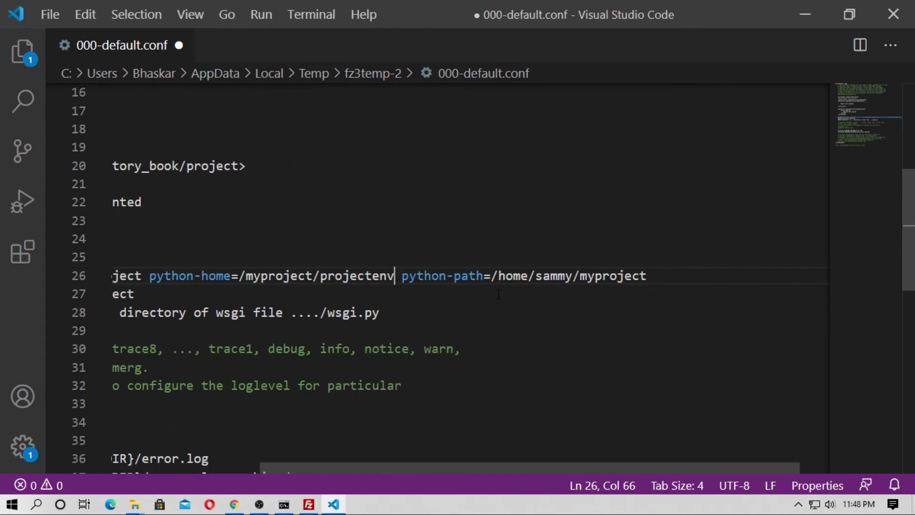
Step: Select the /home/sammy/myproject python-path value on line 26, then bring up the server terminal
{"action": "left_click", "coordinate": [499, 276]}
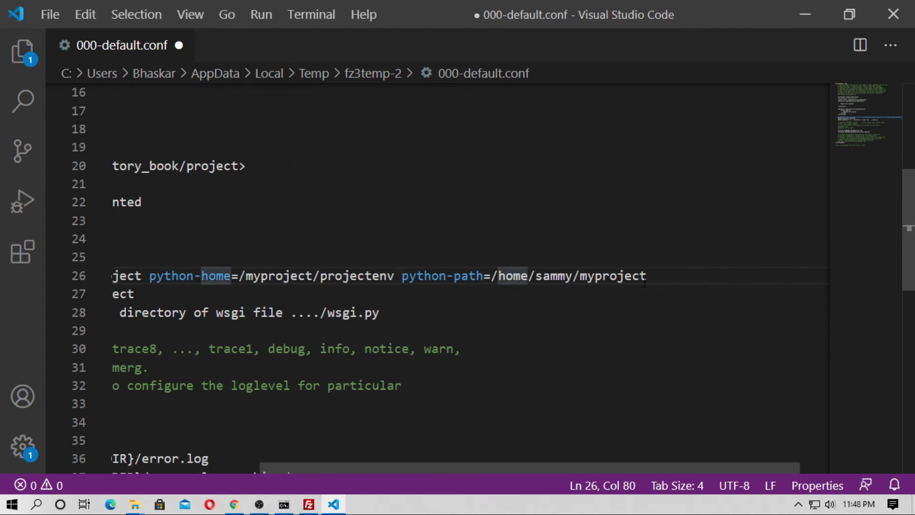
{"action": "mouse_move", "coordinate": [652, 277]}
{"action": "left_mouse_down"}
{"action": "mouse_move", "coordinate": [492, 276]}
{"action": "mouse_move", "coordinate": [660, 277]}
{"action": "left_mouse_up"}
{"action": "left_click", "coordinate": [494, 294]}
{"action": "left_click", "coordinate": [284, 505]}
{"action": "left_click", "coordinate": [284, 504]}
{"action": "left_click", "coordinate": [284, 504]}
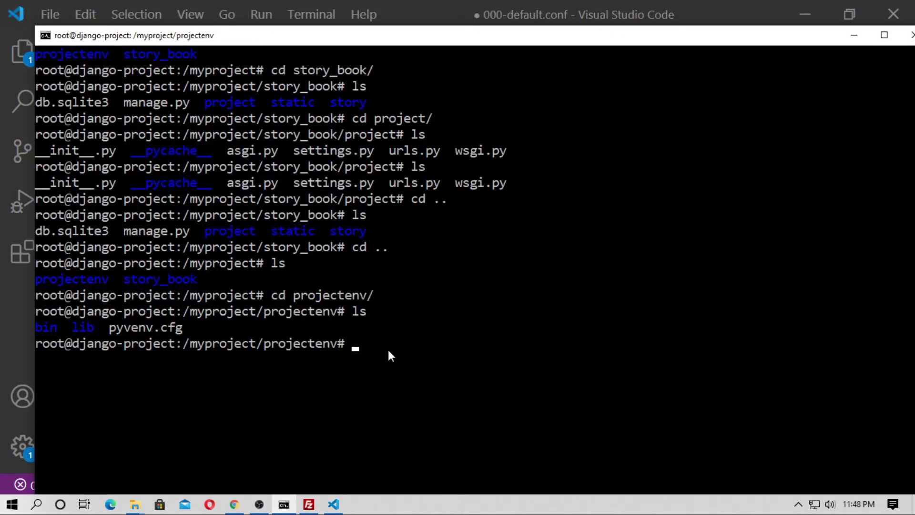
Step: List projectenv, then move up to /myproject and list its contents
{"action": "type", "text": "ls"}
{"action": "key", "text": "Return"}
{"action": "type", "text": "cd .."}
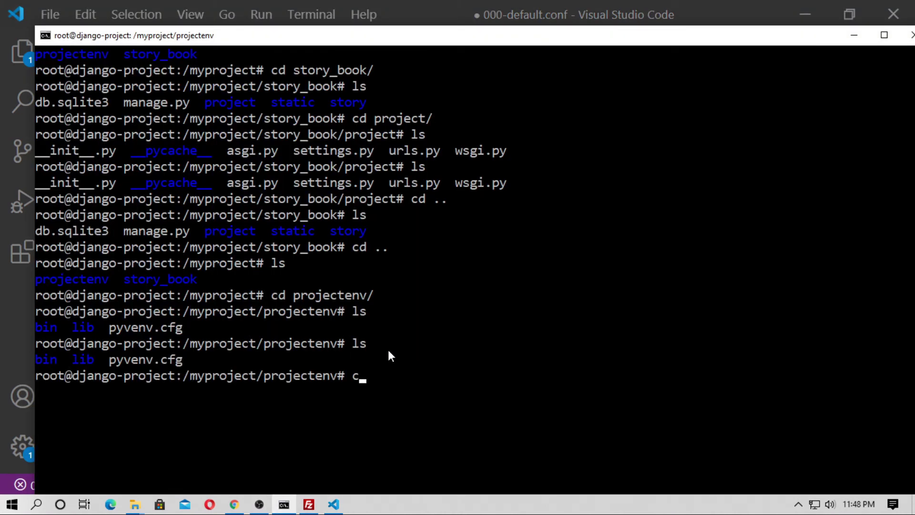
{"action": "key", "text": "Return"}
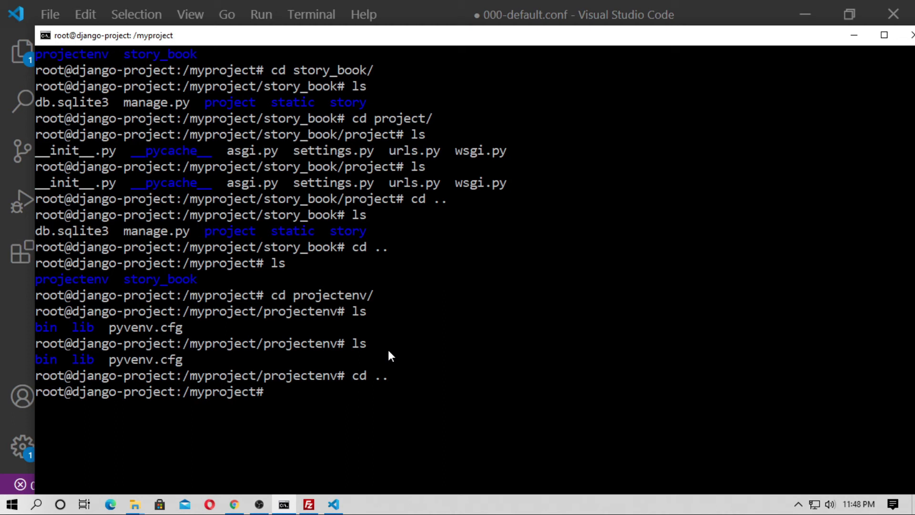
{"action": "type", "text": "ls"}
{"action": "key", "text": "Return"}
{"action": "scroll", "coordinate": [388, 350], "scroll_direction": "down", "scroll_amount": 1}
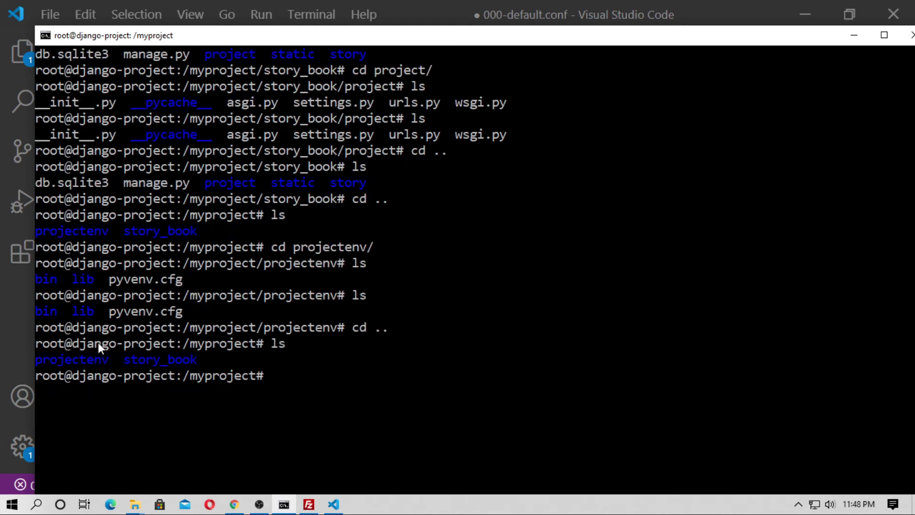
Step: Enter story_book, confirm manage.py and project are there, and copy /myproject/story_book
{"action": "type", "text": "cd story_book/"}
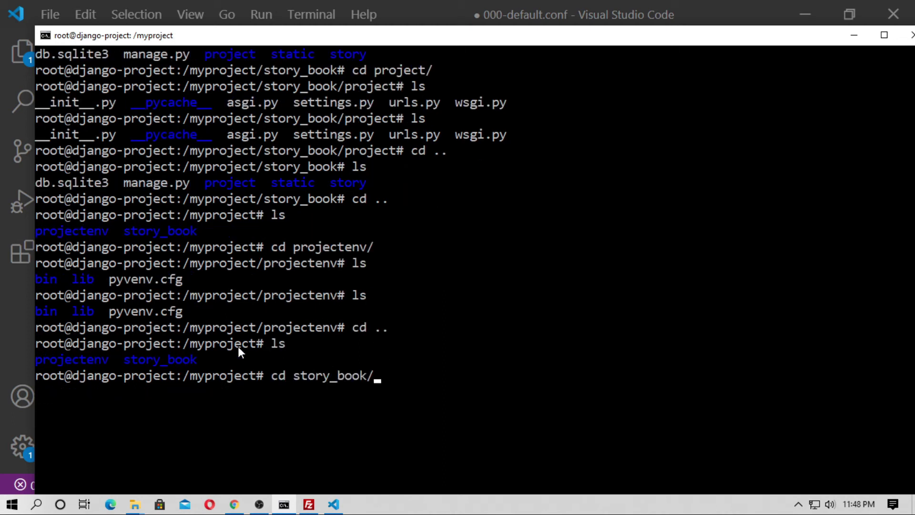
{"action": "key", "text": "Return"}
{"action": "type", "text": "ls"}
{"action": "key", "text": "Return"}
{"action": "scroll", "coordinate": [201, 391], "scroll_direction": "down", "scroll_amount": 1}
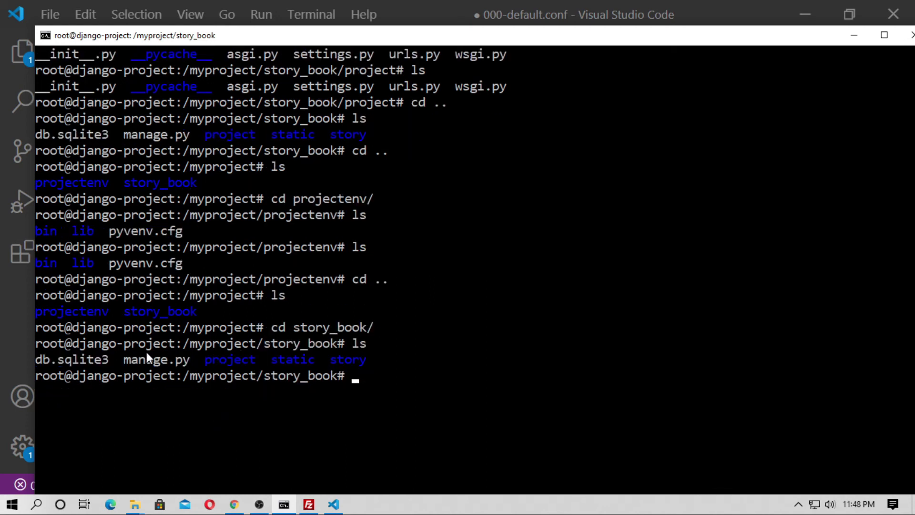
{"action": "left_click_drag", "start_coordinate": [336, 379], "coordinate": [184, 379]}
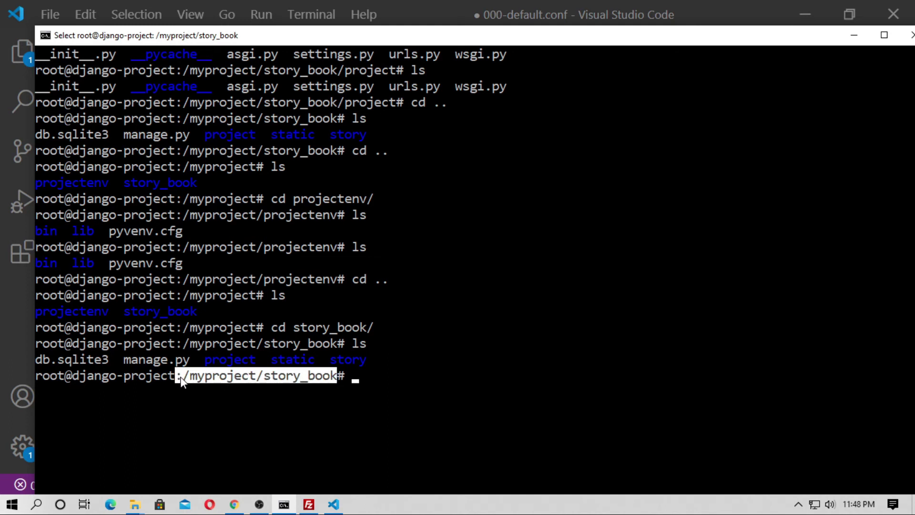
{"action": "right_click", "coordinate": [194, 385]}
{"action": "left_click", "coordinate": [334, 505]}
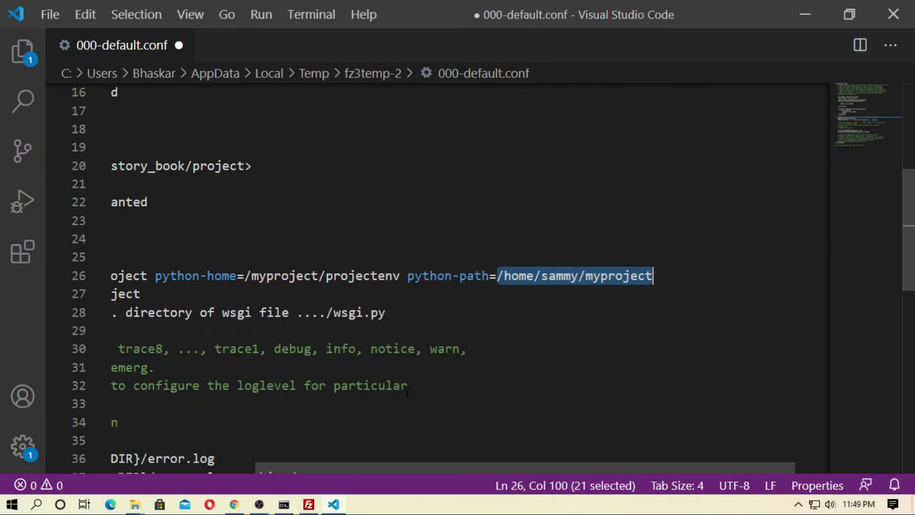
Step: Replace the python-path placeholder with the pasted /myproject/story_book path
{"action": "key", "text": "ctrl+v"}
{"action": "scroll", "coordinate": [415, 458], "scroll_direction": "down", "scroll_amount": 1}
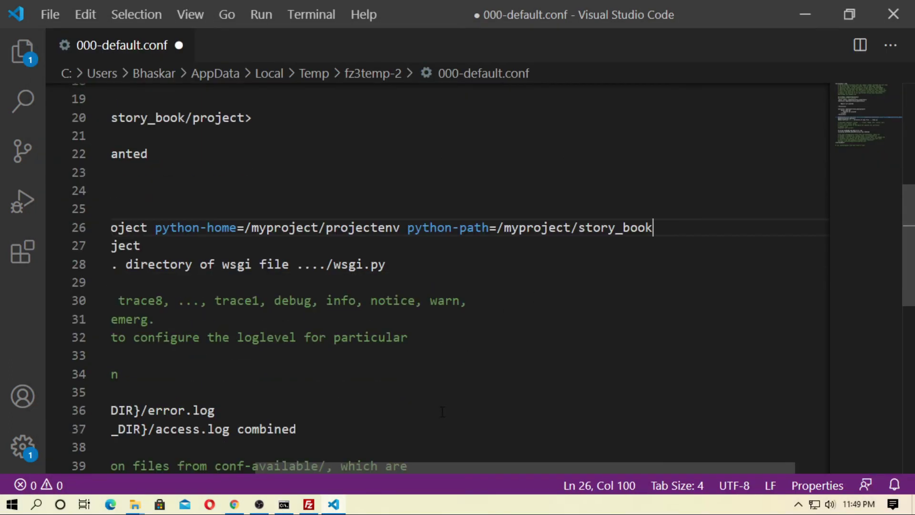
{"action": "scroll", "coordinate": [415, 458], "scroll_direction": "down", "scroll_amount": 2}
{"action": "scroll", "coordinate": [415, 458], "scroll_direction": "left", "scroll_amount": 3}
{"action": "scroll", "coordinate": [417, 353], "scroll_direction": "up", "scroll_amount": 2}
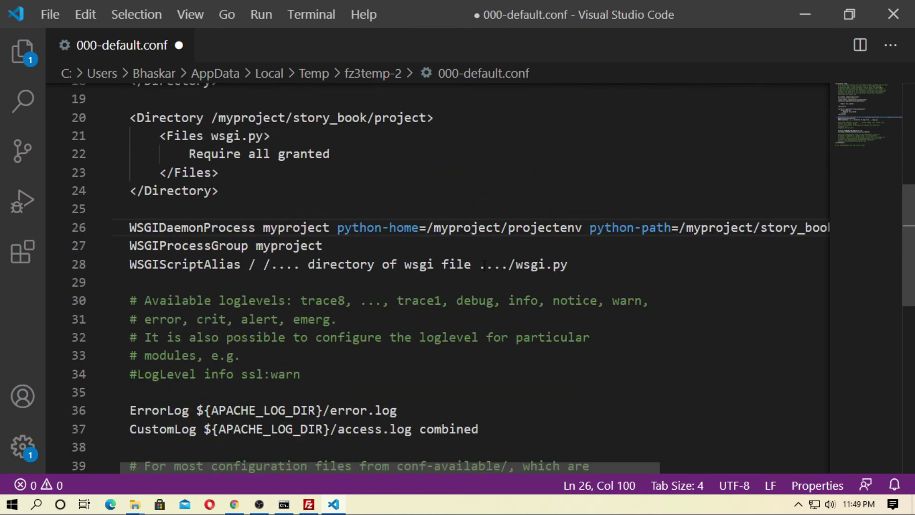
{"action": "scroll", "coordinate": [340, 273], "scroll_direction": "up", "scroll_amount": 2}
{"action": "scroll", "coordinate": [341, 281], "scroll_direction": "up", "scroll_amount": 1}
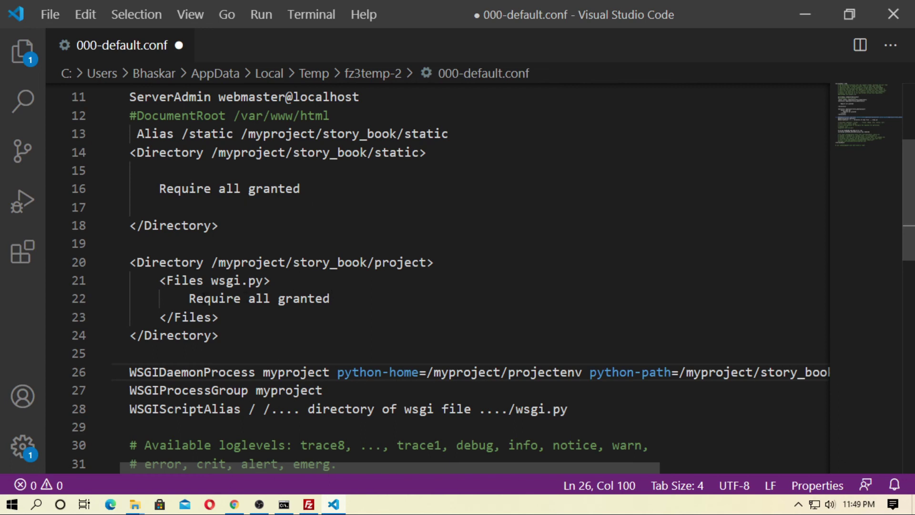
Step: Point the line 28 WSGIScriptAlias at /myproject/story_book/project, then save and close the file
{"action": "left_click_drag", "start_coordinate": [427, 262], "coordinate": [211, 263]}
{"action": "left_click_drag", "start_coordinate": [508, 409], "coordinate": [263, 409]}
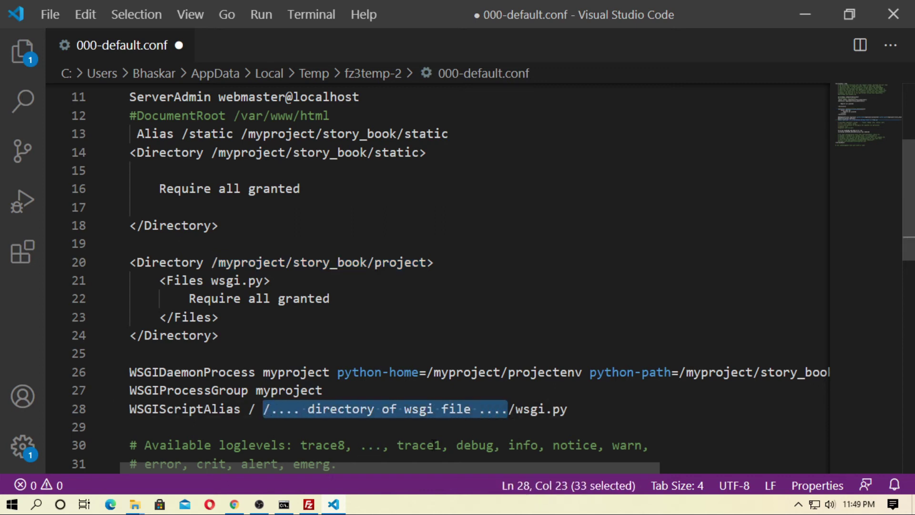
{"action": "key", "text": "ctrl+v"}
{"action": "scroll", "coordinate": [459, 355], "scroll_direction": "down", "scroll_amount": 3}
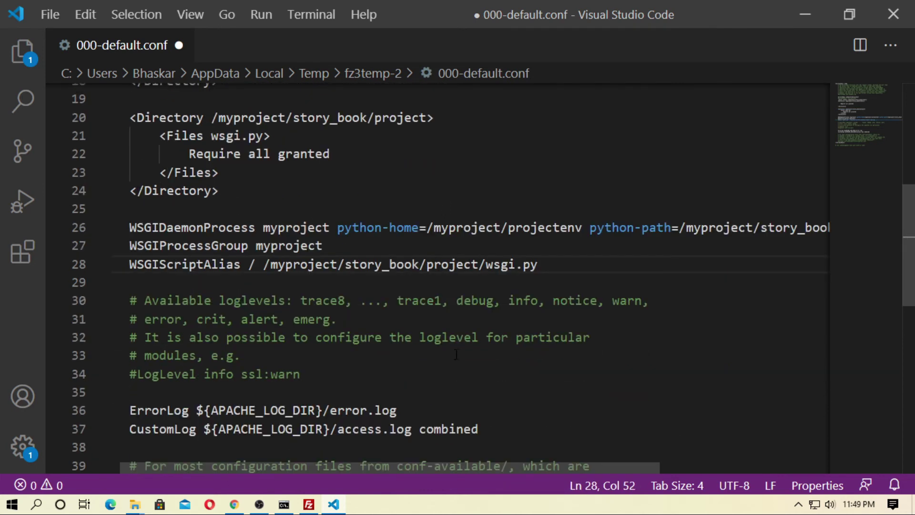
{"action": "key", "text": "ctrl+s"}
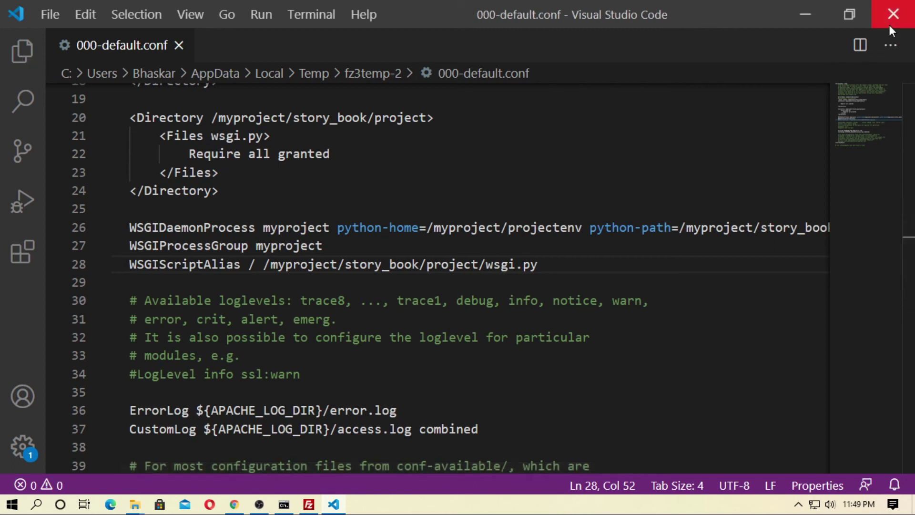
{"action": "left_click", "coordinate": [888, 25]}
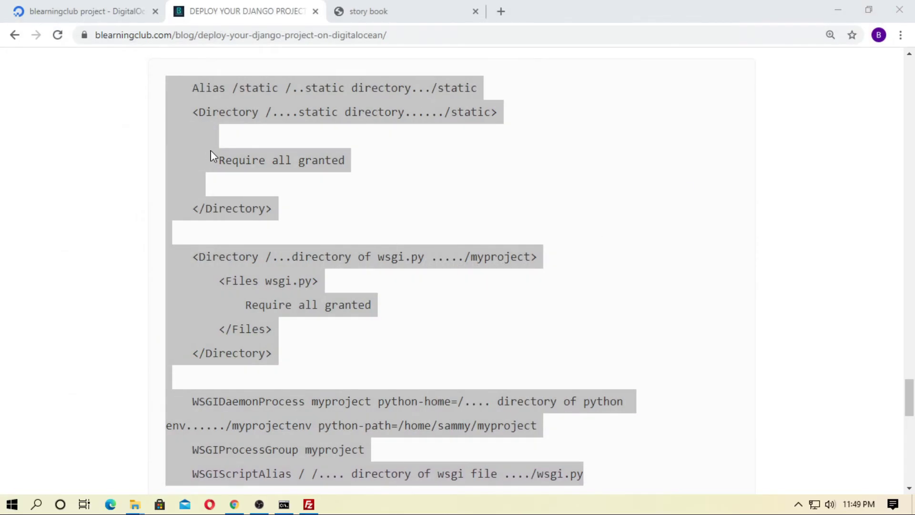
Step: Confirm uploading the edited 000-default.conf back to /etc/apache2/sites-available on the server
{"action": "left_click", "coordinate": [309, 505]}
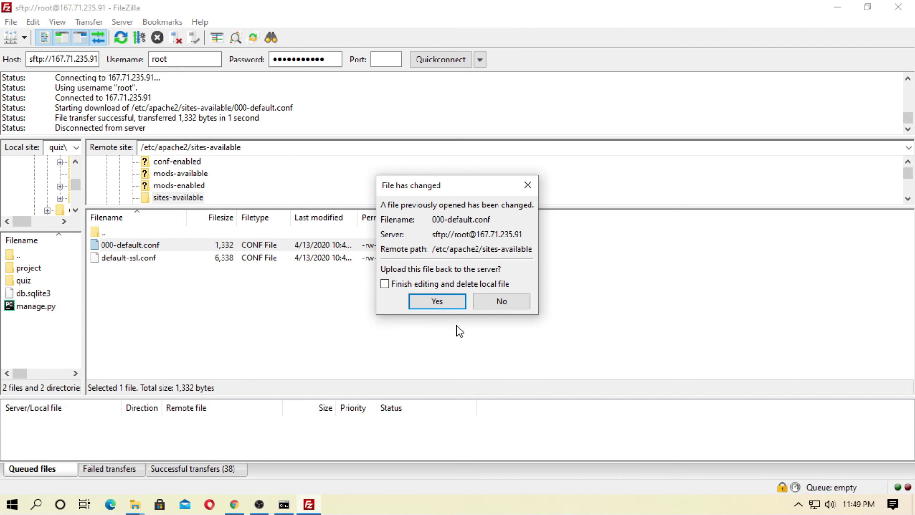
{"action": "left_click", "coordinate": [437, 301]}
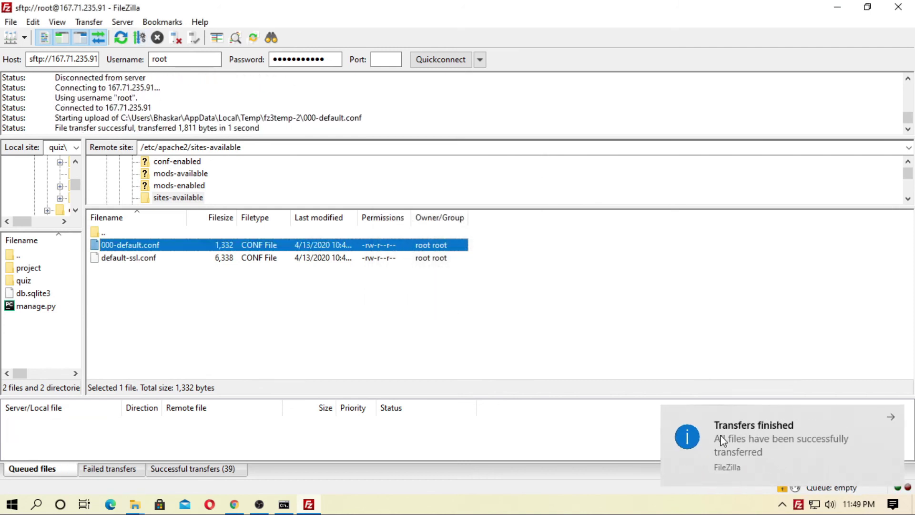
{"action": "left_click", "coordinate": [266, 338]}
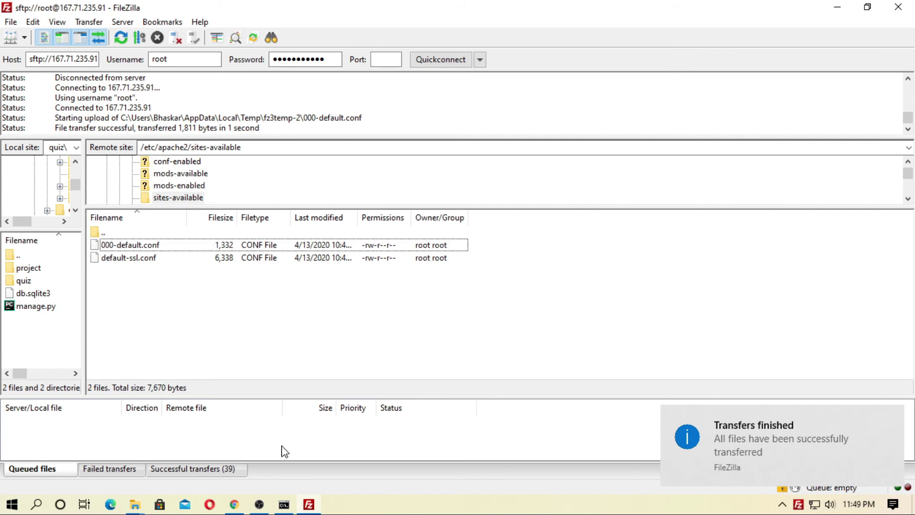
{"action": "left_click", "coordinate": [234, 504]}
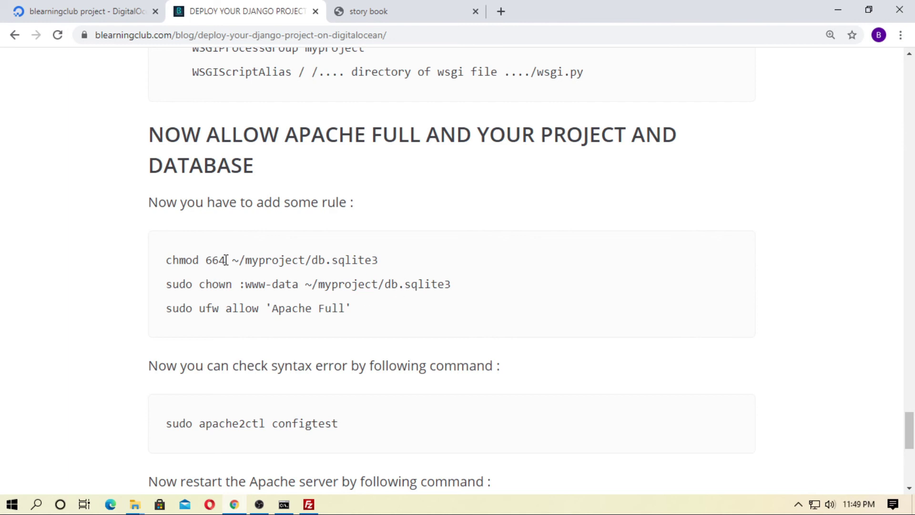
Step: Run chmod 664 on db.sqlite3 in the story_book folder
{"action": "left_click_drag", "start_coordinate": [225, 261], "coordinate": [158, 265]}
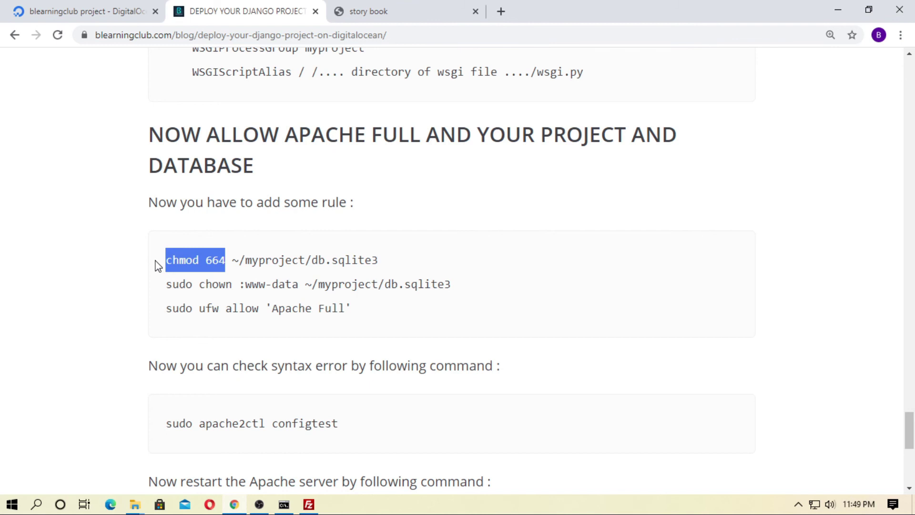
{"action": "left_click", "coordinate": [345, 268]}
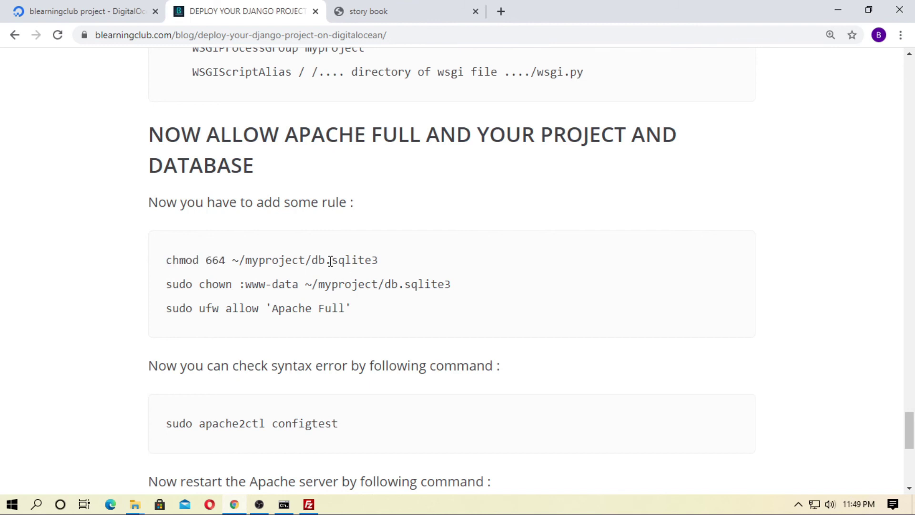
{"action": "left_click_drag", "start_coordinate": [228, 259], "coordinate": [145, 263]}
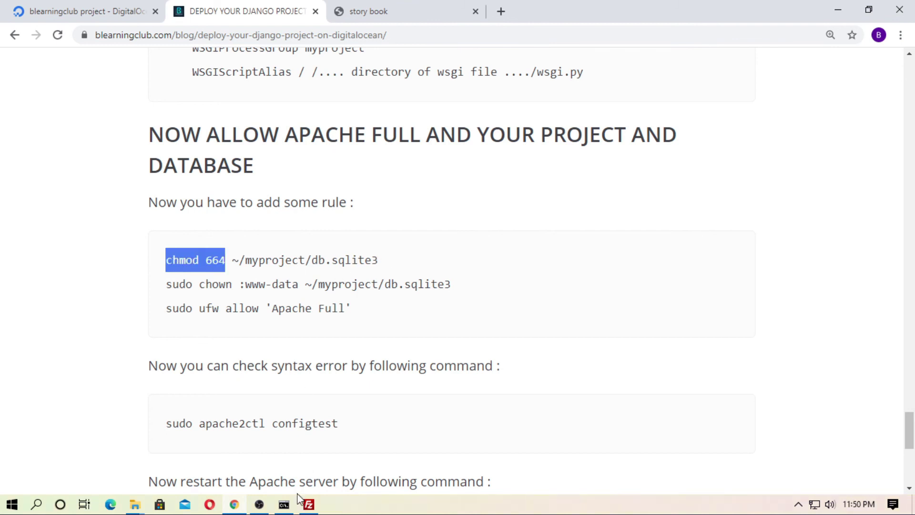
{"action": "left_click", "coordinate": [285, 504]}
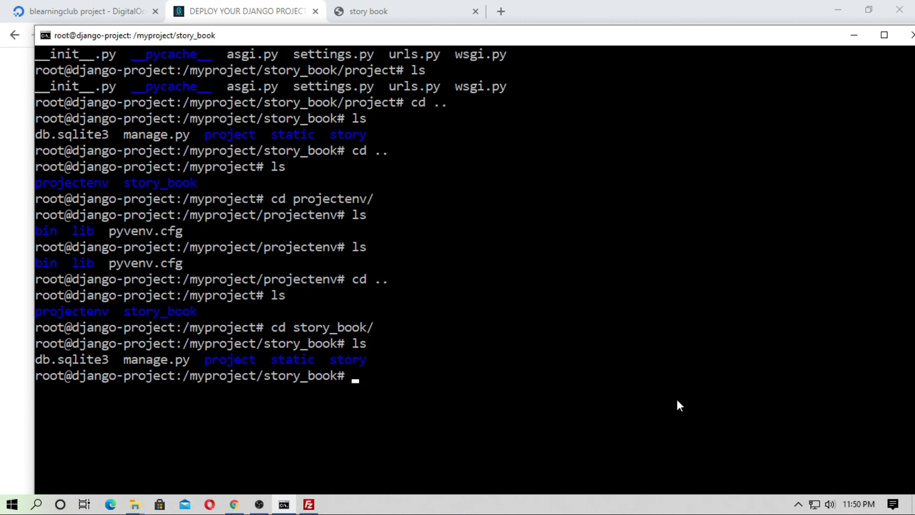
{"action": "type", "text": "ls"}
{"action": "key", "text": "Return"}
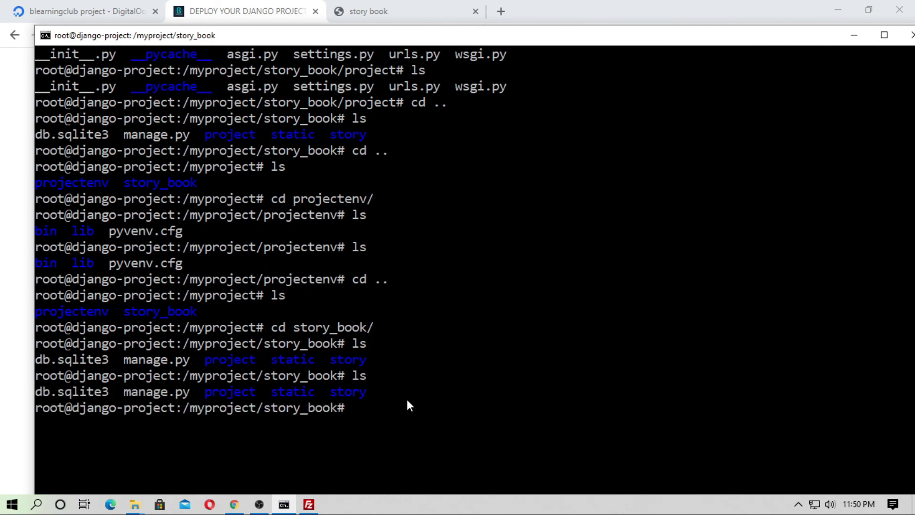
{"action": "type", "text": "chmod 664 d"}
{"action": "key", "text": "Tab"}
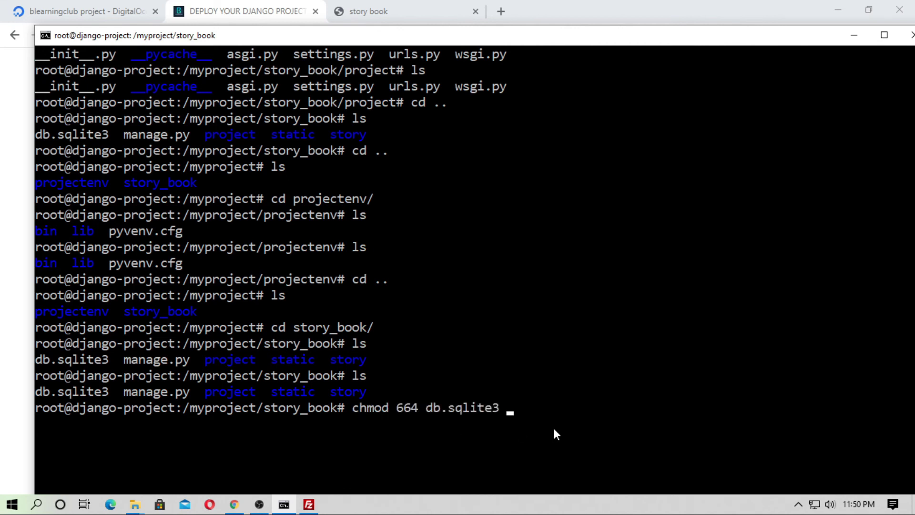
{"action": "left_click_drag", "start_coordinate": [37, 393], "coordinate": [117, 394]}
{"action": "left_click", "coordinate": [280, 408]}
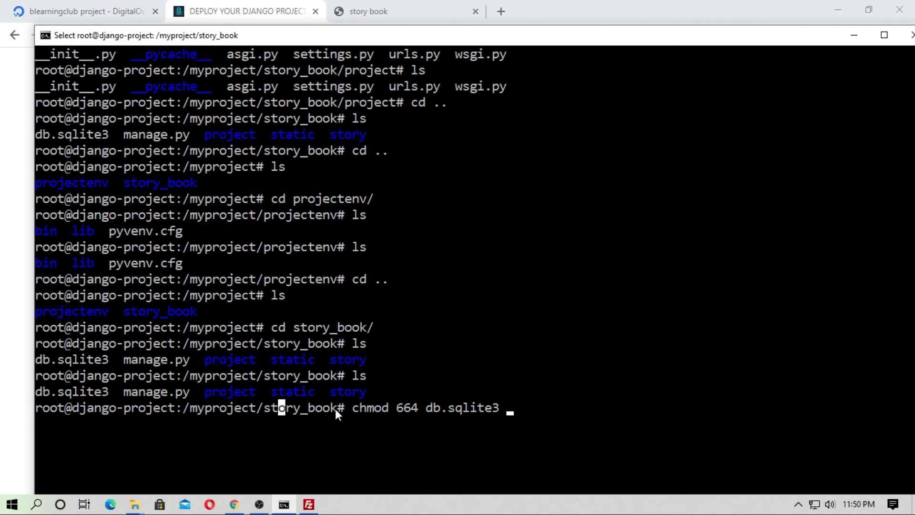
{"action": "key", "text": "Escape"}
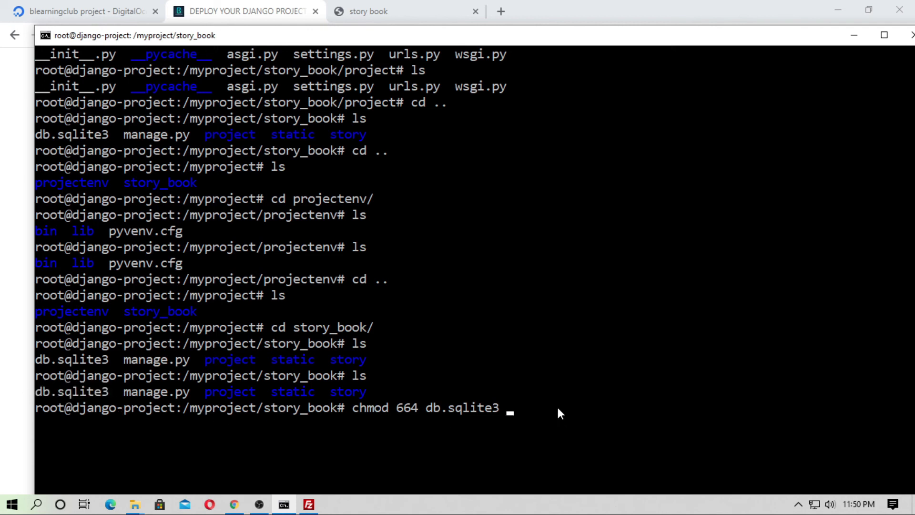
{"action": "key", "text": "Return"}
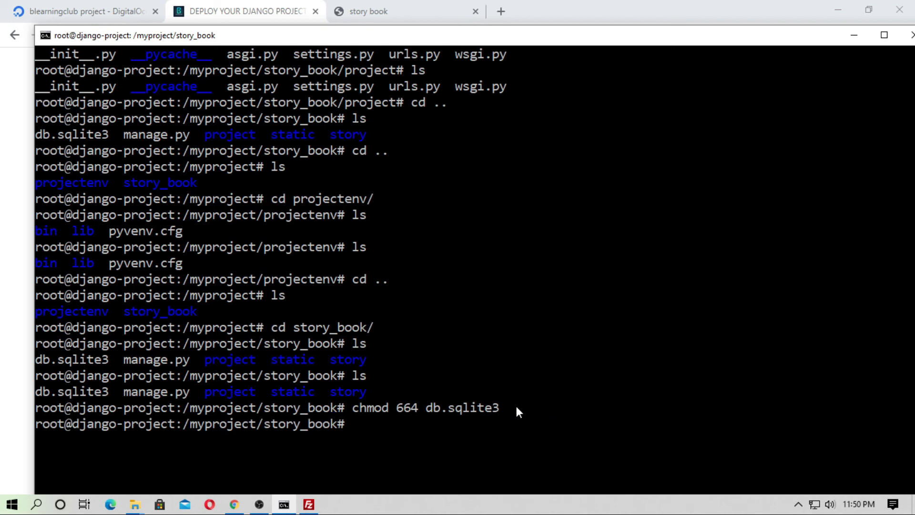
Step: Give db.sqlite3 group ownership to www-data using the tutorial's sudo chown command with the path corrected
{"action": "key", "text": "alt+Tab"}
{"action": "left_click_drag", "start_coordinate": [453, 218], "coordinate": [168, 217]}
{"action": "key", "text": "ctrl+c"}
{"action": "key", "text": "alt+Tab"}
{"action": "right_click", "coordinate": [566, 427]}
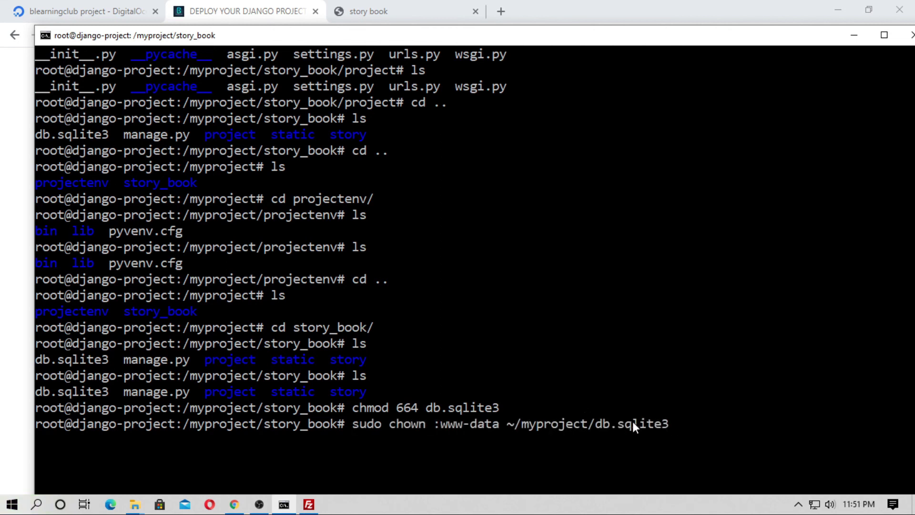
{"action": "key", "text": "Left"}
{"action": "key", "text": "Left"}
{"action": "key", "text": "Left"}
{"action": "key", "text": "Left"}
{"action": "key", "text": "Left"}
{"action": "key", "text": "Left"}
{"action": "key", "text": "Left"}
{"action": "key", "text": "Left"}
{"action": "key", "text": "Left"}
{"action": "key", "text": "Left"}
{"action": "key", "text": "Left"}
{"action": "key", "text": "Left"}
{"action": "key", "text": "Right"}
{"action": "key", "text": "BackSpace"}
{"action": "key", "text": "BackSpace"}
{"action": "key", "text": "BackSpace"}
{"action": "key", "text": "BackSpace"}
{"action": "key", "text": "BackSpace"}
{"action": "key", "text": "BackSpace"}
{"action": "key", "text": "BackSpace"}
{"action": "key", "text": "BackSpace"}
{"action": "key", "text": "BackSpace"}
{"action": "key", "text": "BackSpace"}
{"action": "key", "text": "BackSpace"}
{"action": "key", "text": "Delete"}
{"action": "key", "text": "End"}
{"action": "key", "text": "Return"}
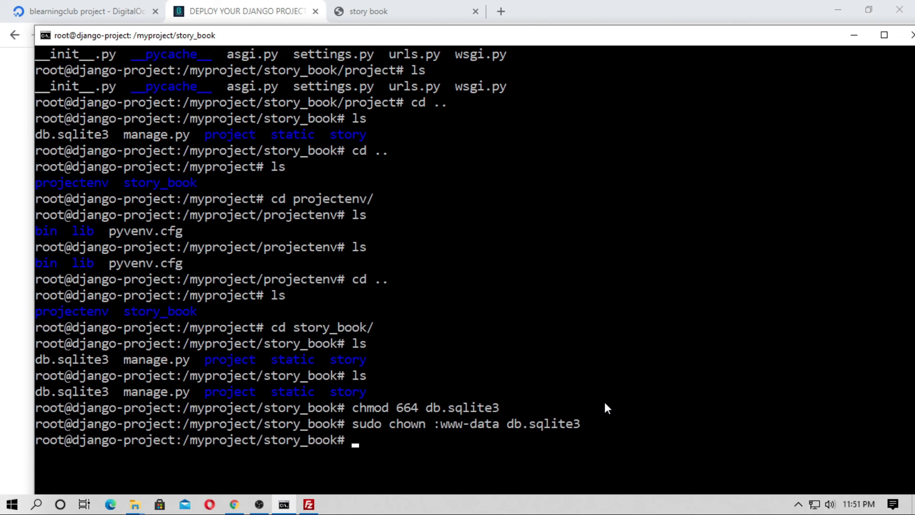
{"action": "left_click", "coordinate": [853, 36]}
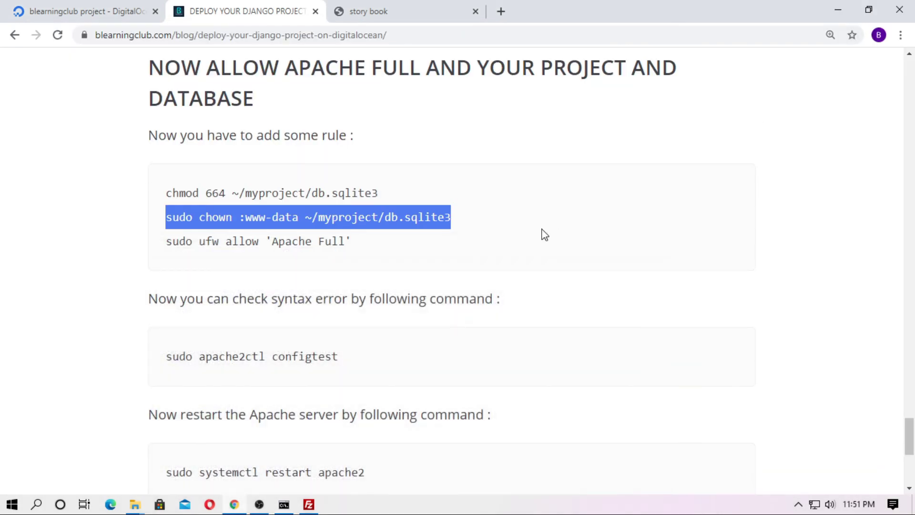
Step: Run sudo ufw allow 'Apache Full' from the tutorial, getting Rule added for IPv4 and v6
{"action": "scroll", "coordinate": [398, 206], "scroll_direction": "down", "scroll_amount": 1}
{"action": "left_click_drag", "start_coordinate": [165, 174], "coordinate": [355, 179]}
{"action": "key", "text": "ctrl+c"}
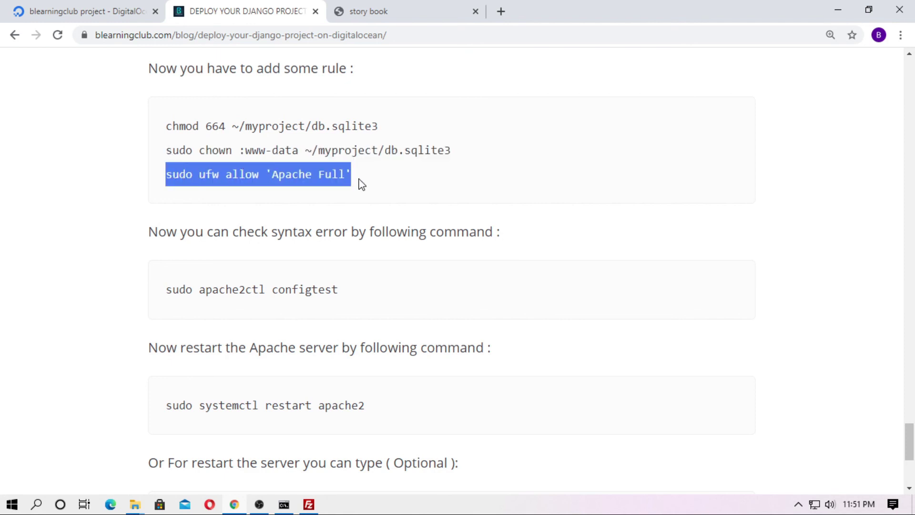
{"action": "left_click", "coordinate": [284, 504]}
{"action": "right_click", "coordinate": [390, 440]}
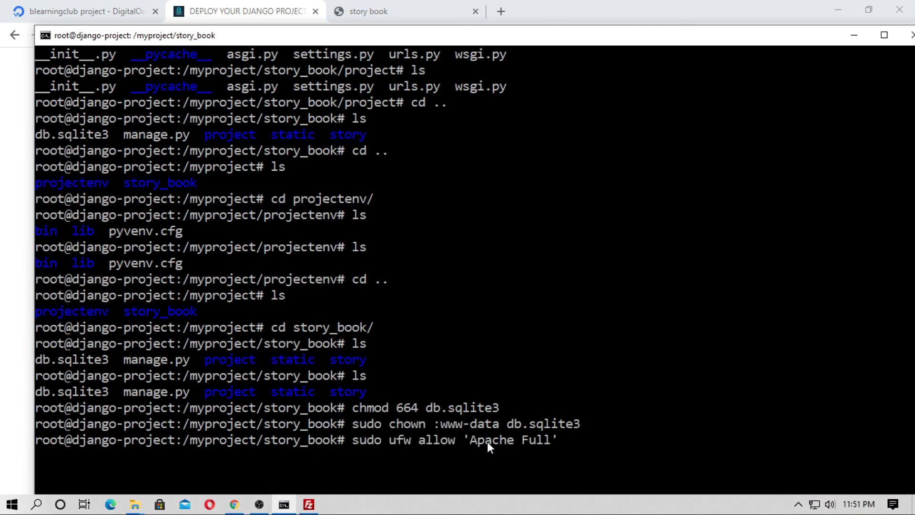
{"action": "key", "text": "Return"}
{"action": "scroll", "coordinate": [654, 331], "scroll_direction": "down", "scroll_amount": 3}
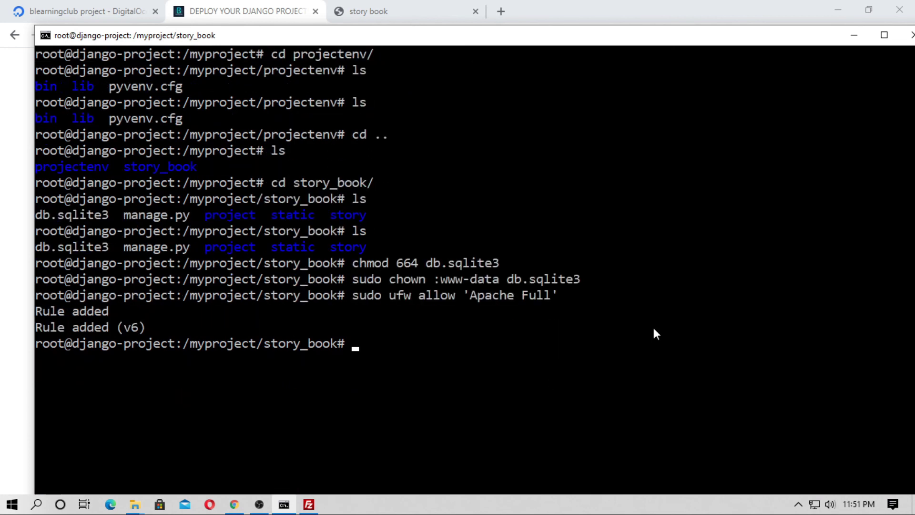
{"action": "left_click_drag", "start_coordinate": [355, 299], "coordinate": [470, 294]}
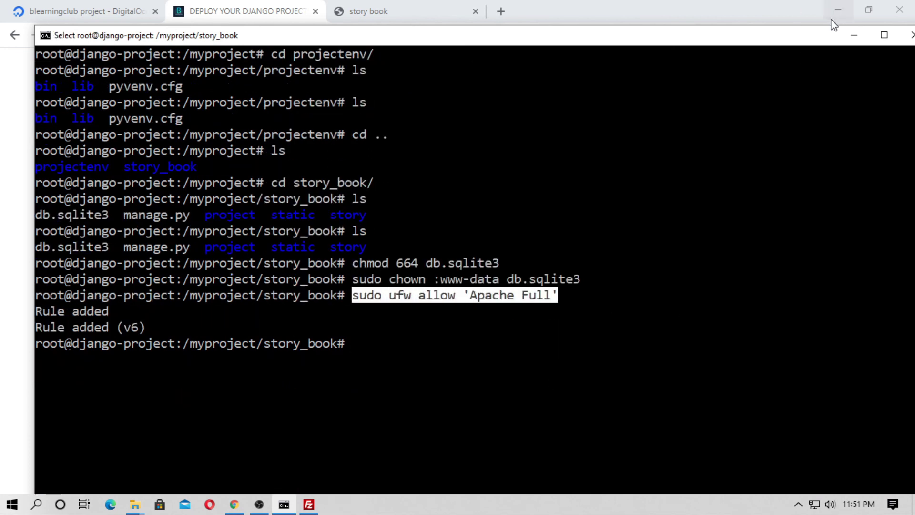
Step: Find the Apache configtest and restart commands further down the tutorial
{"action": "left_click", "coordinate": [859, 38]}
{"action": "scroll", "coordinate": [474, 239], "scroll_direction": "down", "scroll_amount": 1}
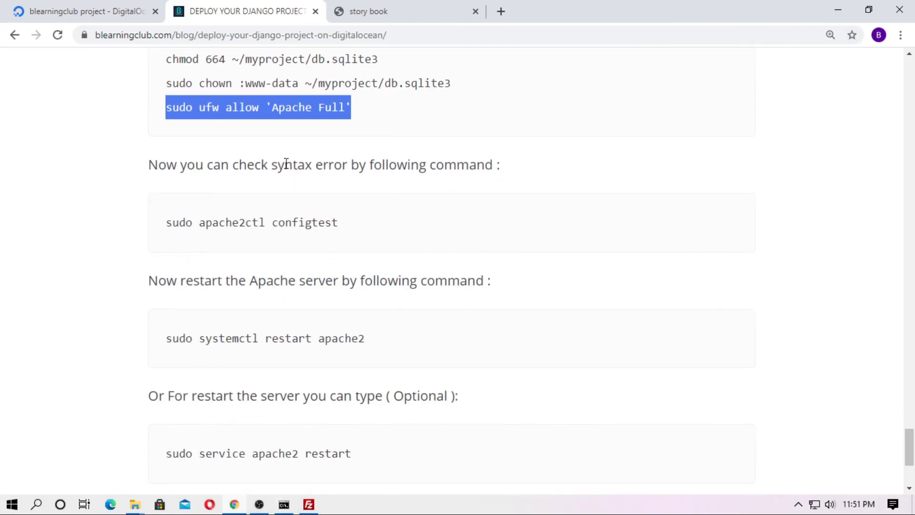
{"action": "left_click_drag", "start_coordinate": [168, 223], "coordinate": [380, 237]}
{"action": "left_click", "coordinate": [412, 222]}
{"action": "scroll", "coordinate": [413, 222], "scroll_direction": "down", "scroll_amount": 3}
{"action": "scroll", "coordinate": [414, 223], "scroll_direction": "down", "scroll_amount": 2}
{"action": "scroll", "coordinate": [414, 223], "scroll_direction": "up", "scroll_amount": 2}
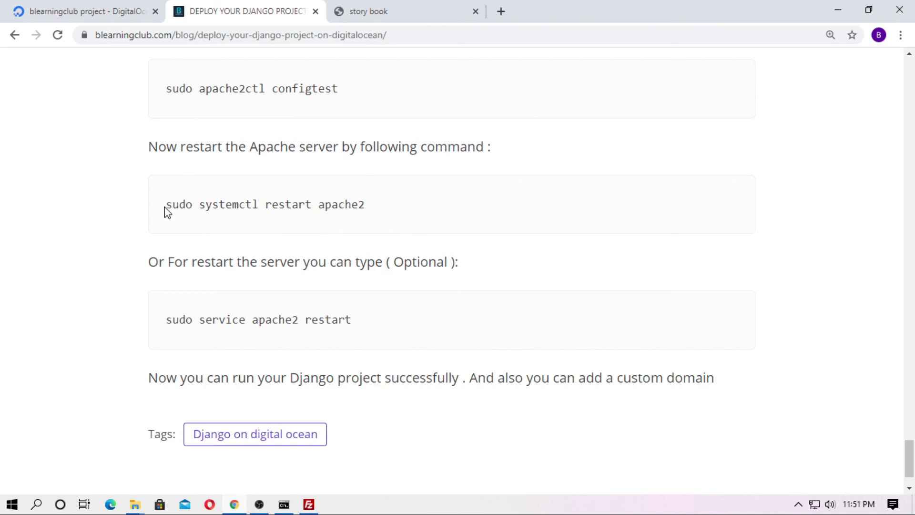
{"action": "left_click_drag", "start_coordinate": [167, 211], "coordinate": [415, 218]}
{"action": "left_click_drag", "start_coordinate": [361, 317], "coordinate": [165, 305]}
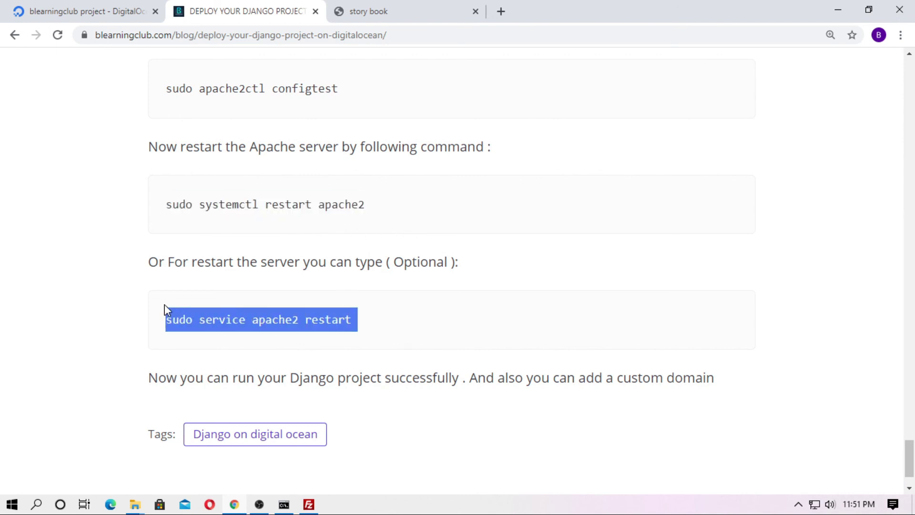
{"action": "left_click_drag", "start_coordinate": [394, 211], "coordinate": [151, 211]}
{"action": "left_click", "coordinate": [369, 318]}
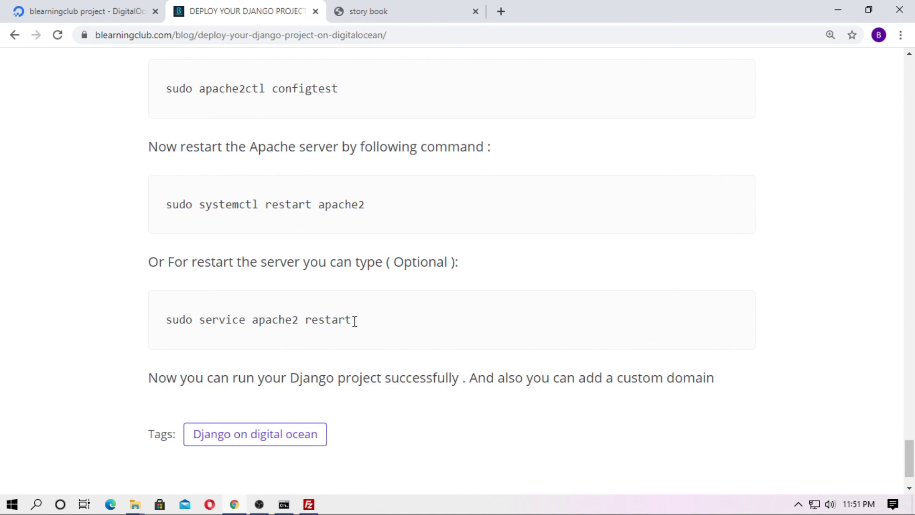
{"action": "left_click", "coordinate": [284, 504]}
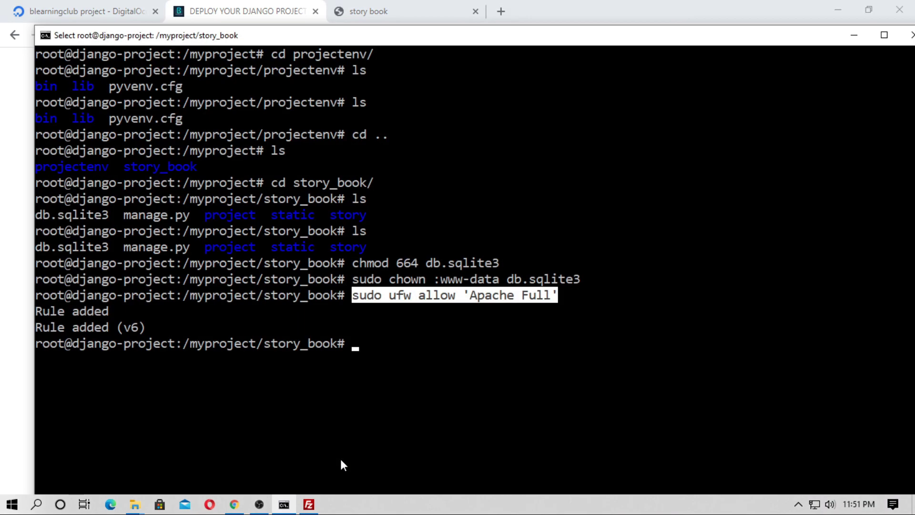
Step: Run sudo service apache2 restart on the server
{"action": "type", "text": "sudo "}
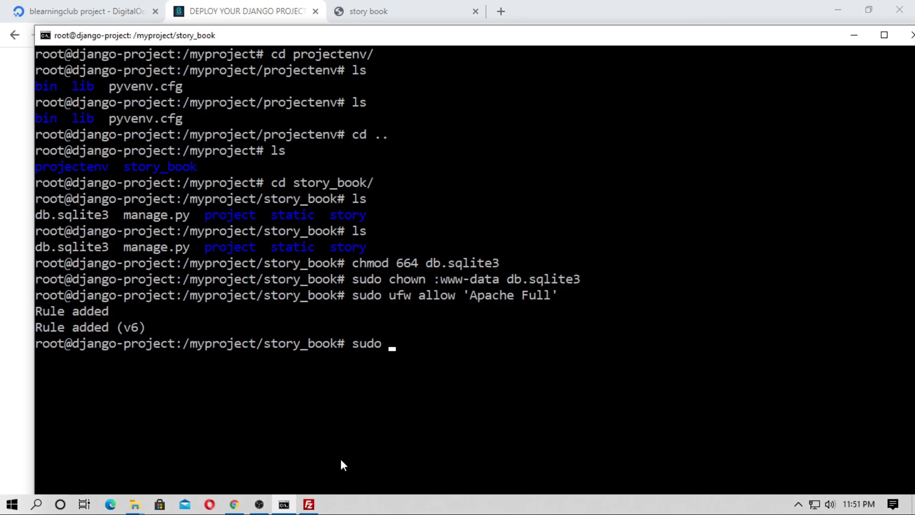
{"action": "type", "text": "service apache"}
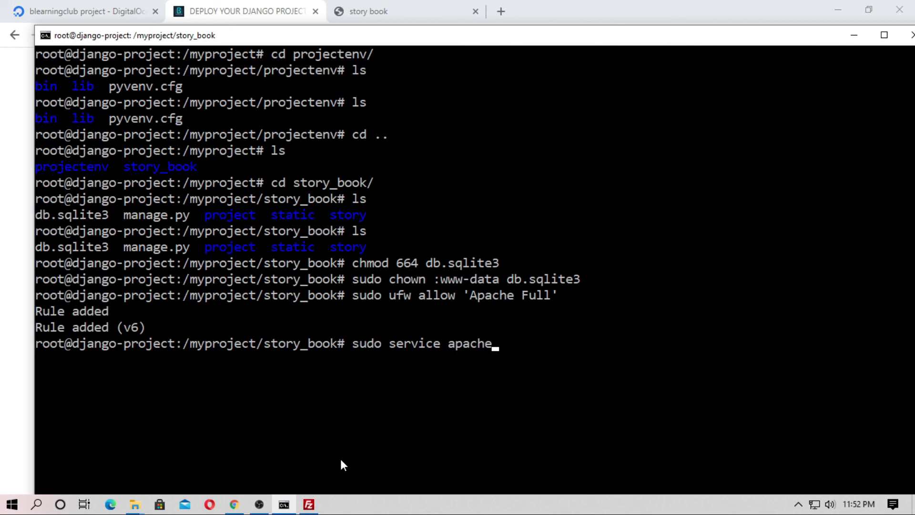
{"action": "type", "text": "2 restart"}
{"action": "key", "text": "Return"}
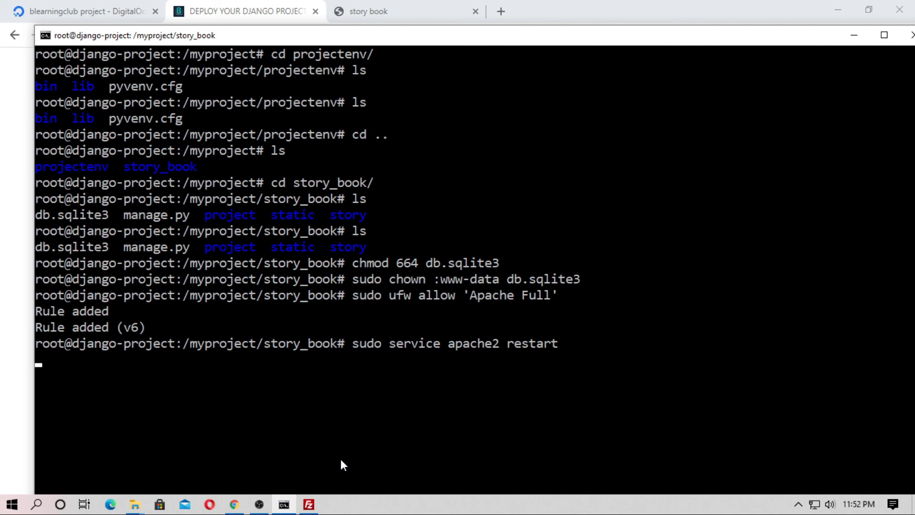
{"action": "left_click", "coordinate": [844, 41]}
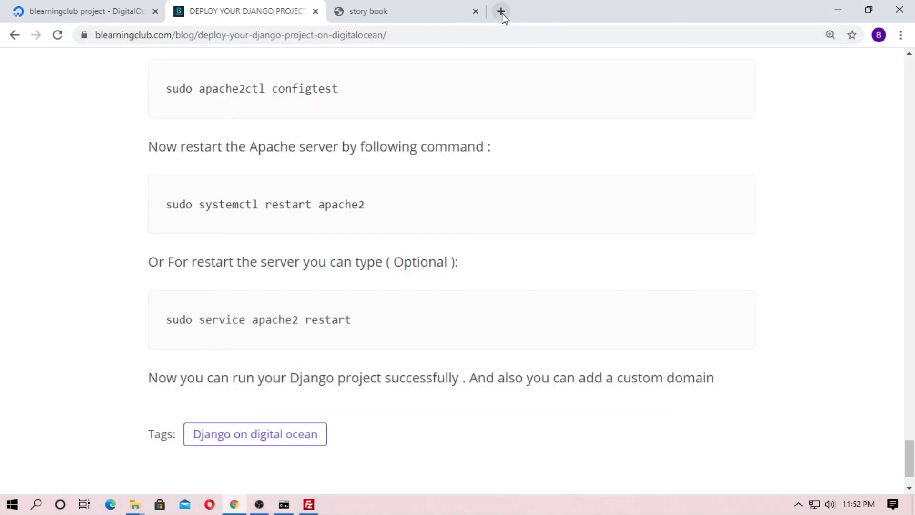
{"action": "left_click", "coordinate": [501, 12]}
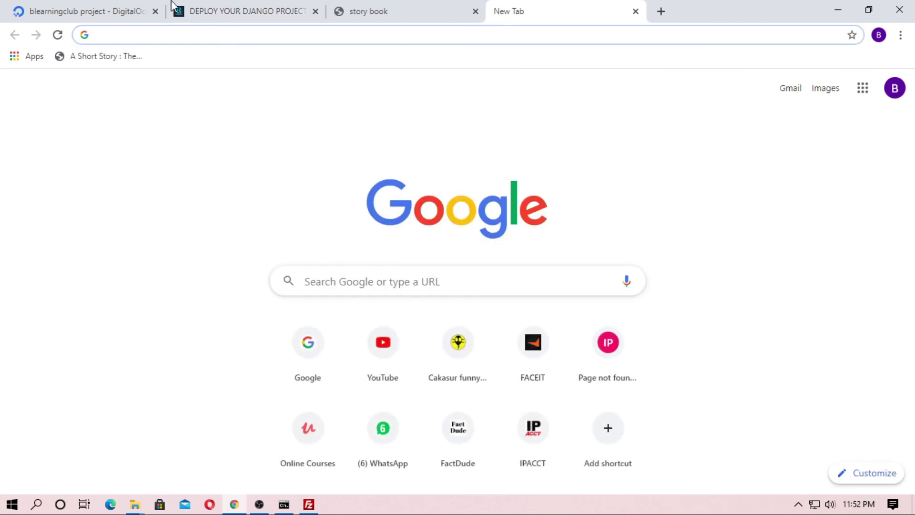
Step: Load 167.71.235.91 in the new tab and scroll through the Oscar Wilde stories list
{"action": "left_click", "coordinate": [81, 12]}
{"action": "left_click", "coordinate": [459, 255]}
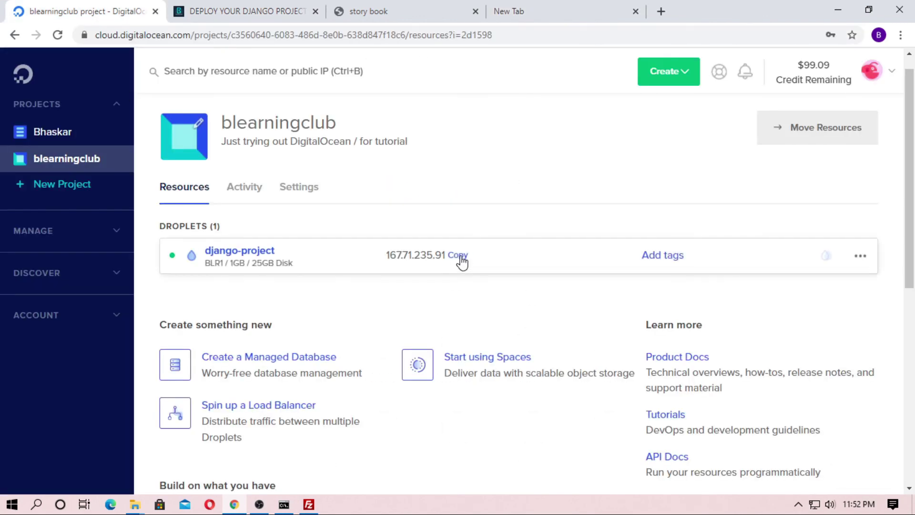
{"action": "left_click", "coordinate": [517, 9]}
{"action": "key", "text": "ctrl+v"}
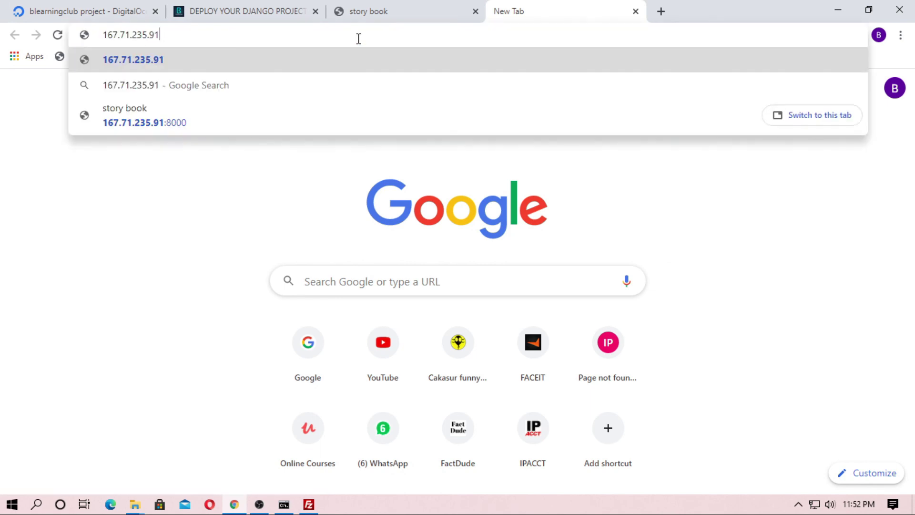
{"action": "key", "text": "Return"}
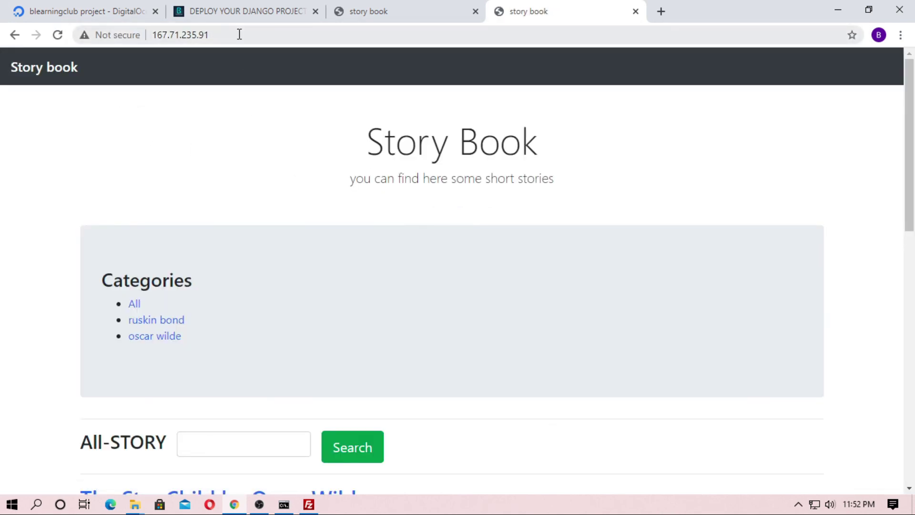
{"action": "scroll", "coordinate": [202, 171], "scroll_direction": "down", "scroll_amount": 10}
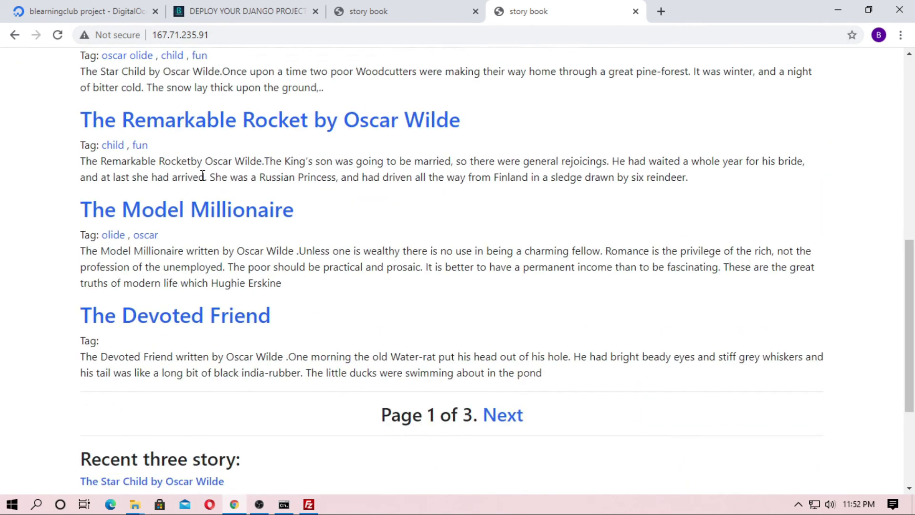
{"action": "scroll", "coordinate": [224, 224], "scroll_direction": "up", "scroll_amount": 10}
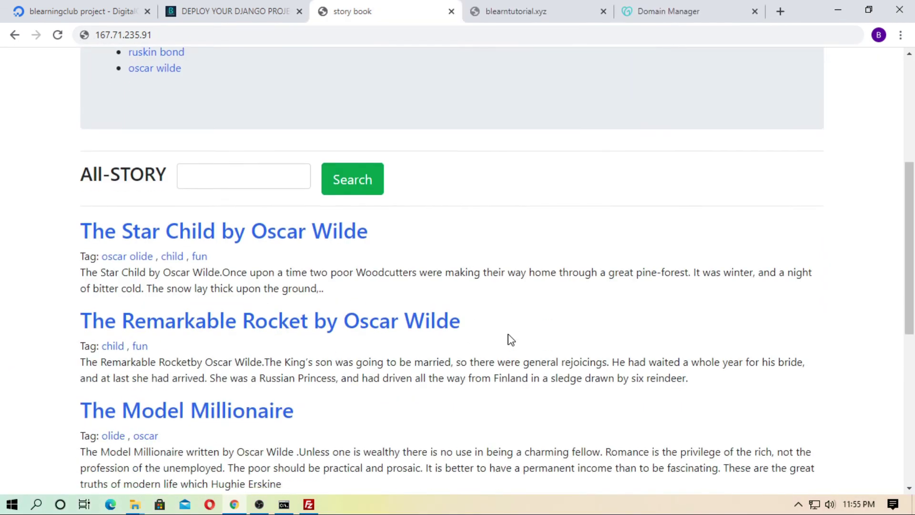
{"action": "scroll", "coordinate": [508, 339], "scroll_direction": "up", "scroll_amount": 4}
{"action": "scroll", "coordinate": [508, 339], "scroll_direction": "down", "scroll_amount": 4}
{"action": "scroll", "coordinate": [509, 339], "scroll_direction": "up", "scroll_amount": 2}
{"action": "scroll", "coordinate": [509, 339], "scroll_direction": "up", "scroll_amount": 4}
{"action": "scroll", "coordinate": [508, 338], "scroll_direction": "down", "scroll_amount": 9}
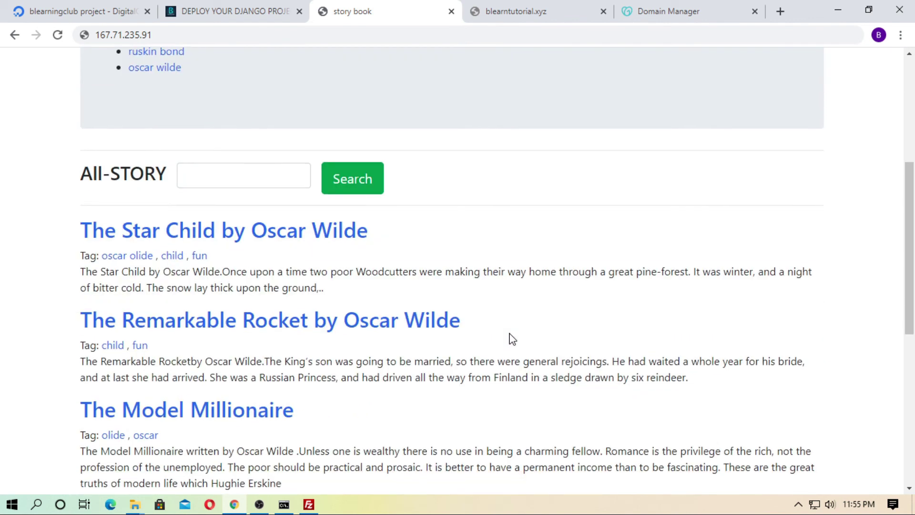
Step: Scroll the tutorial to its virtualenv, pip install django and FTP upload steps
{"action": "scroll", "coordinate": [324, 91], "scroll_direction": "up", "scroll_amount": 1}
{"action": "left_click", "coordinate": [233, 11]}
{"action": "scroll", "coordinate": [375, 306], "scroll_direction": "up", "scroll_amount": 15}
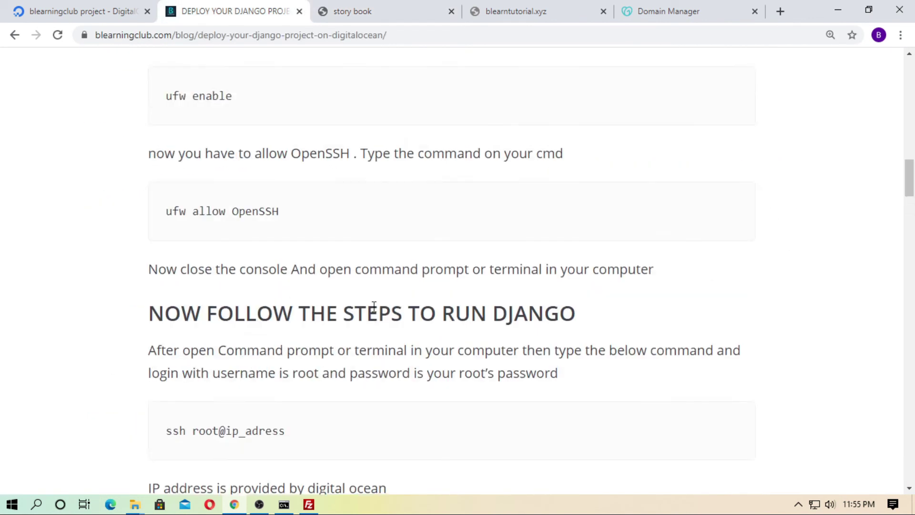
{"action": "scroll", "coordinate": [374, 306], "scroll_direction": "down", "scroll_amount": 12}
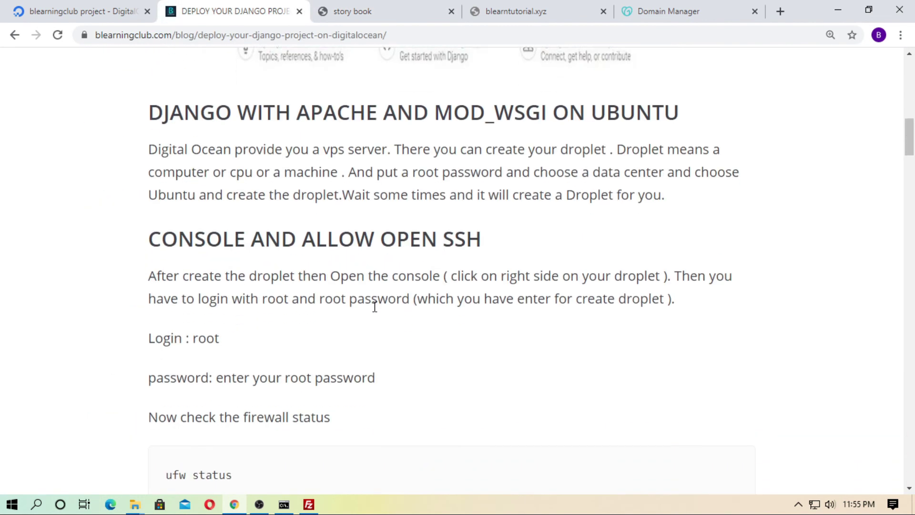
{"action": "scroll", "coordinate": [375, 312], "scroll_direction": "down", "scroll_amount": 3}
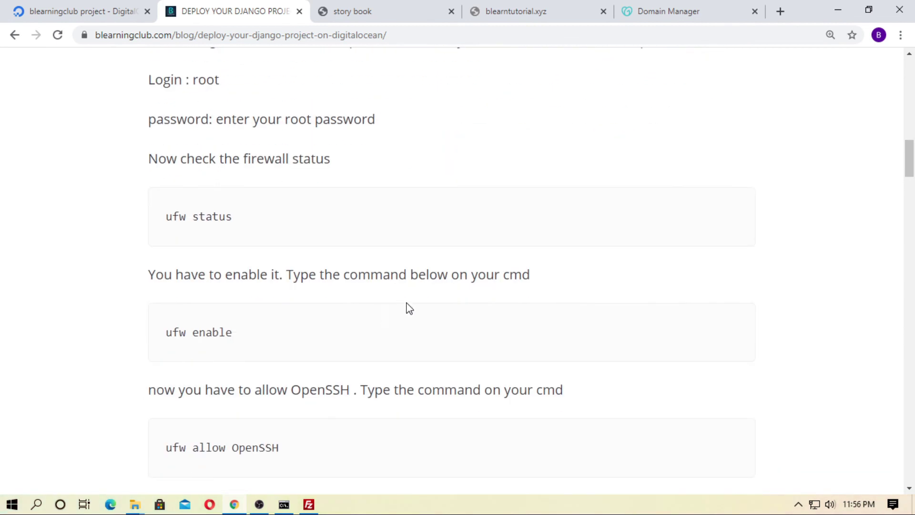
{"action": "scroll", "coordinate": [409, 308], "scroll_direction": "down", "scroll_amount": 10}
{"action": "scroll", "coordinate": [409, 308], "scroll_direction": "up", "scroll_amount": 1}
{"action": "scroll", "coordinate": [409, 308], "scroll_direction": "down", "scroll_amount": 4}
{"action": "scroll", "coordinate": [409, 309], "scroll_direction": "down", "scroll_amount": 20}
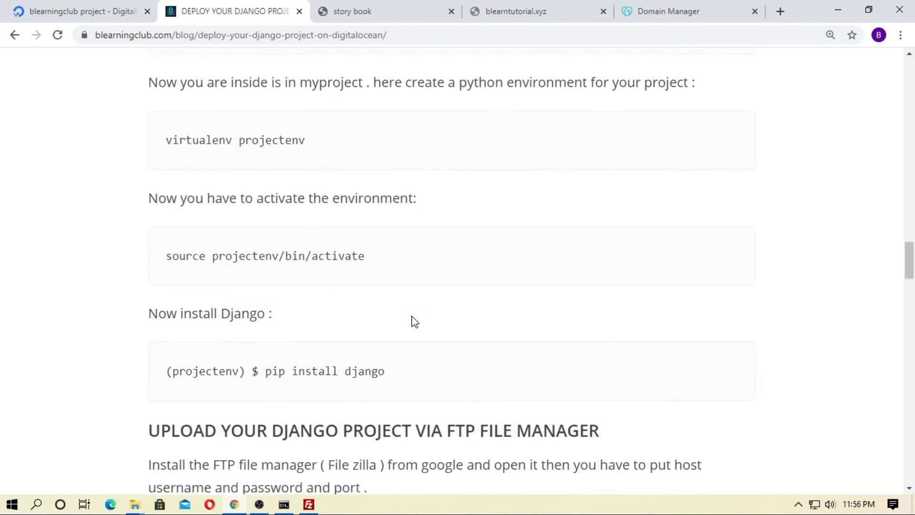